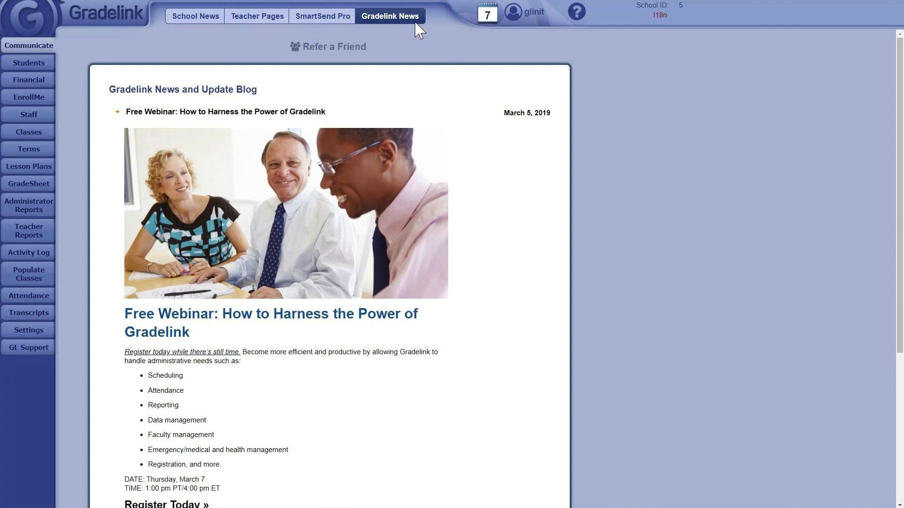
Open the School News post in the editor, review its content from header to signature, and finish editing
left_click(191, 19)
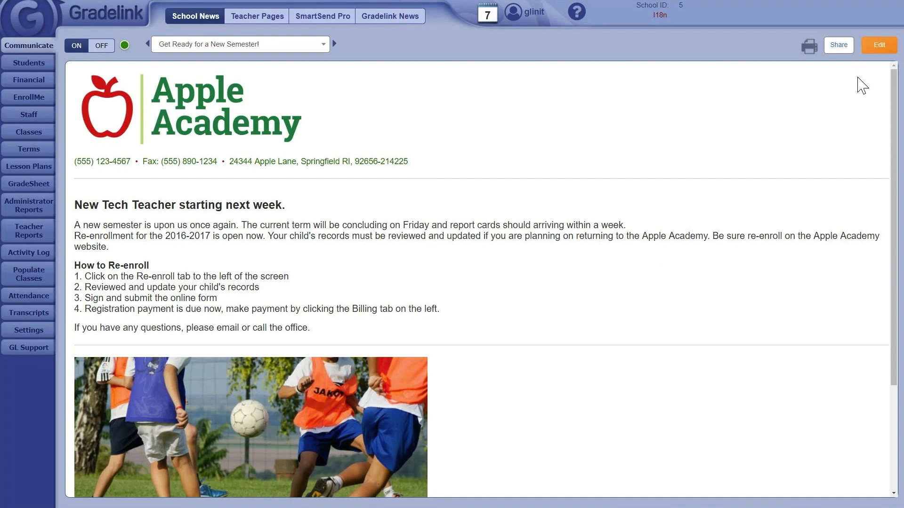
left_click(879, 47)
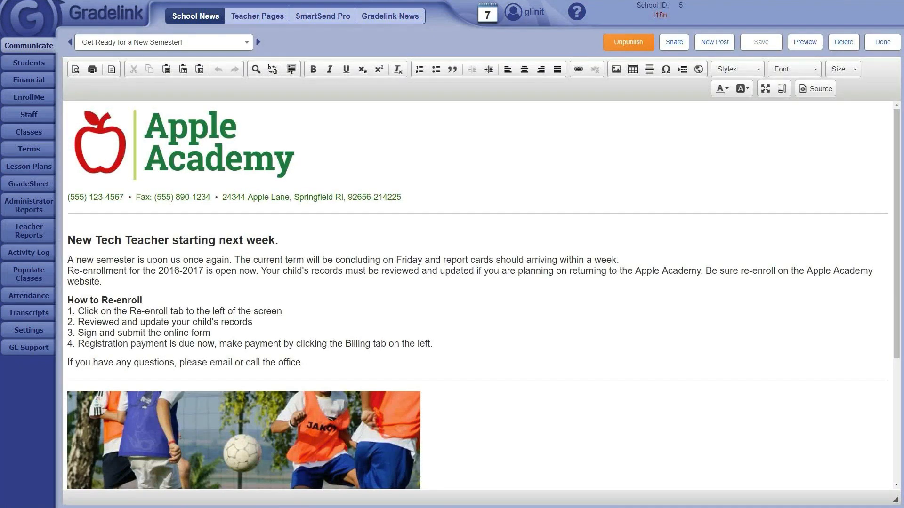
scroll(475, 297, "down", 1)
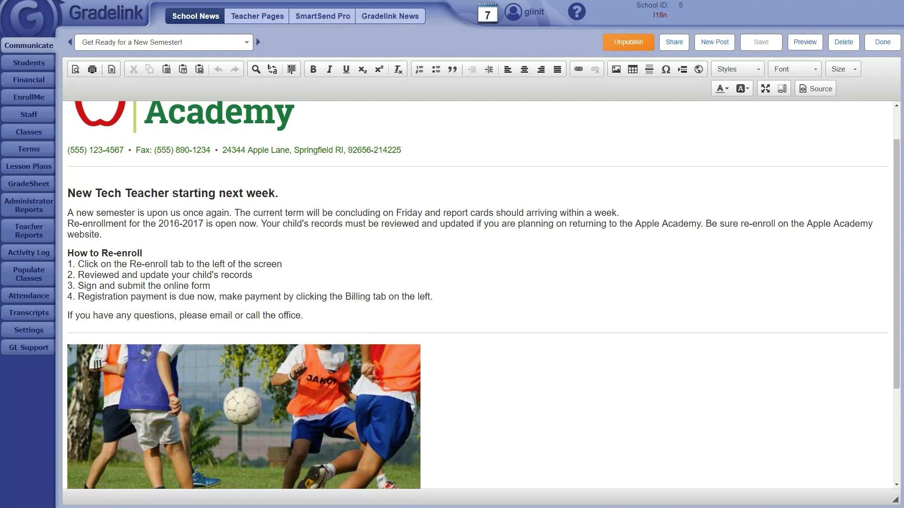
scroll(475, 297, "down", 3)
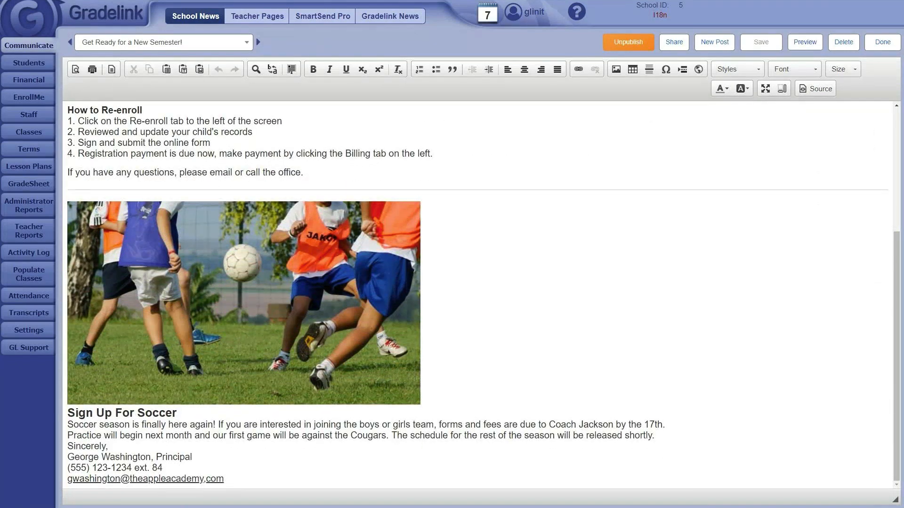
scroll(475, 296, "up", 4)
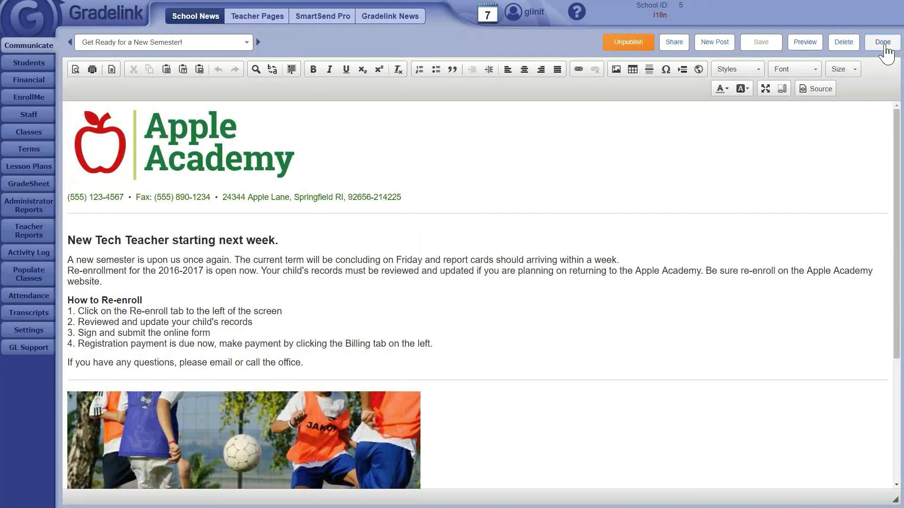
left_click(883, 43)
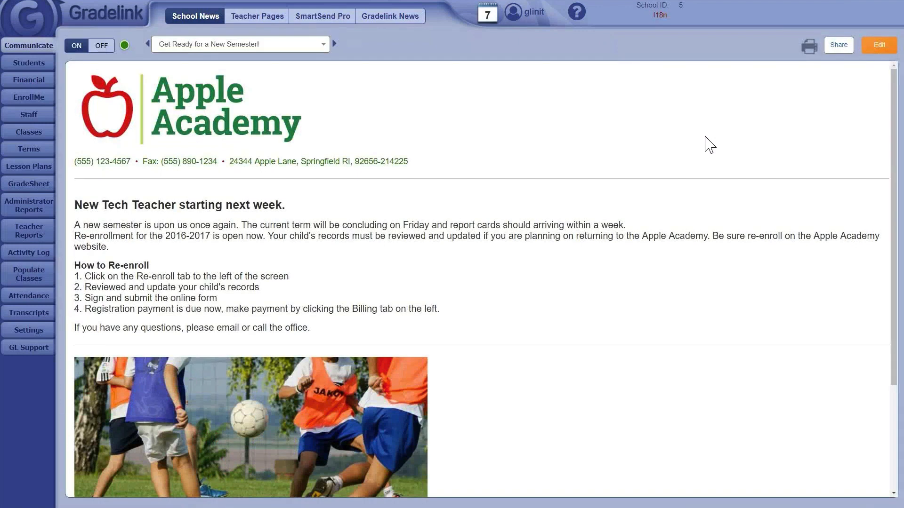
View the share and embed links of the school news post, and open the Teacher Pages
left_click(839, 45)
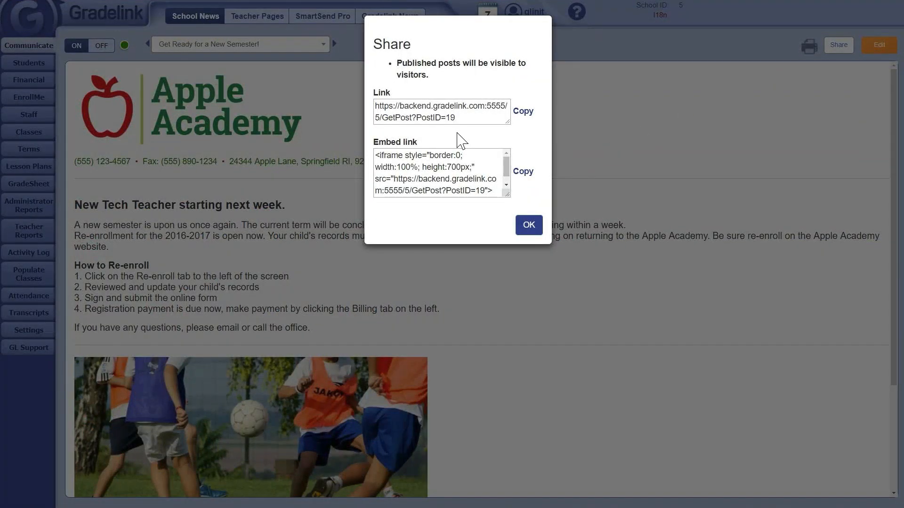
left_click(529, 226)
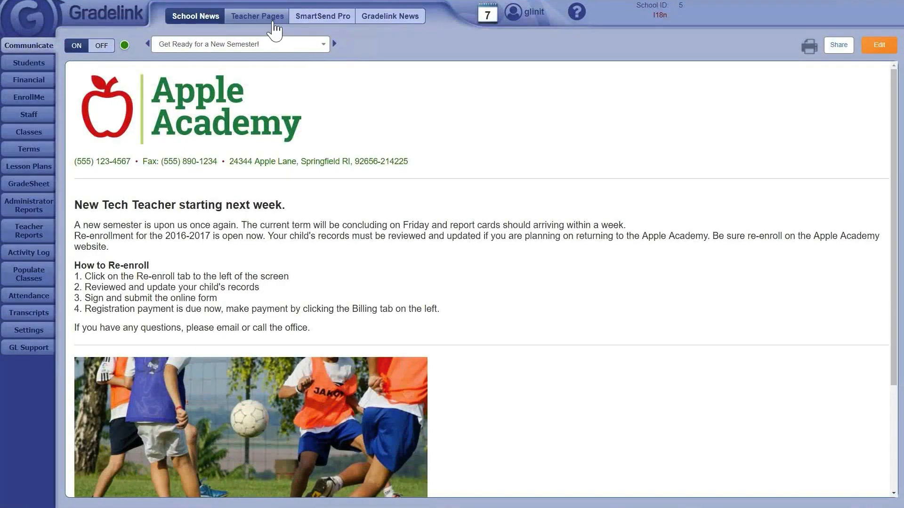
left_click(273, 21)
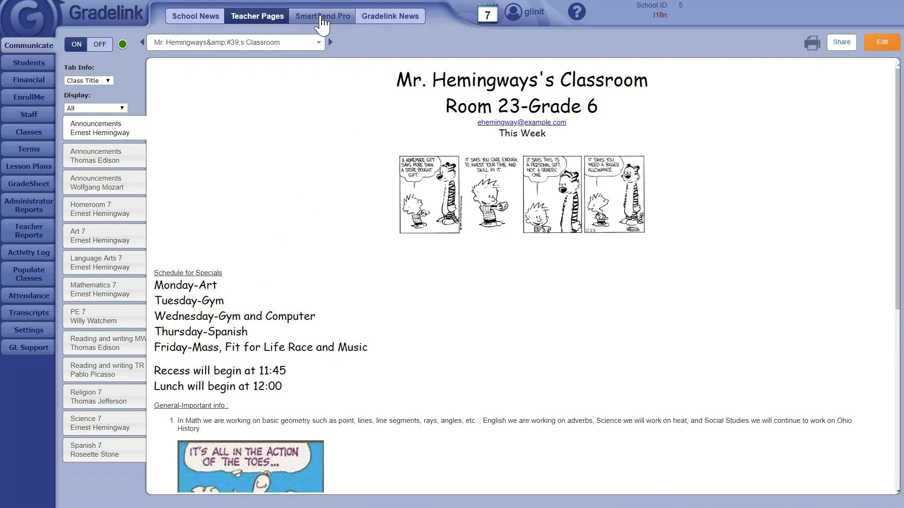
Save the email signature in the SmartSend Pro settings and return to the new email
left_click(310, 21)
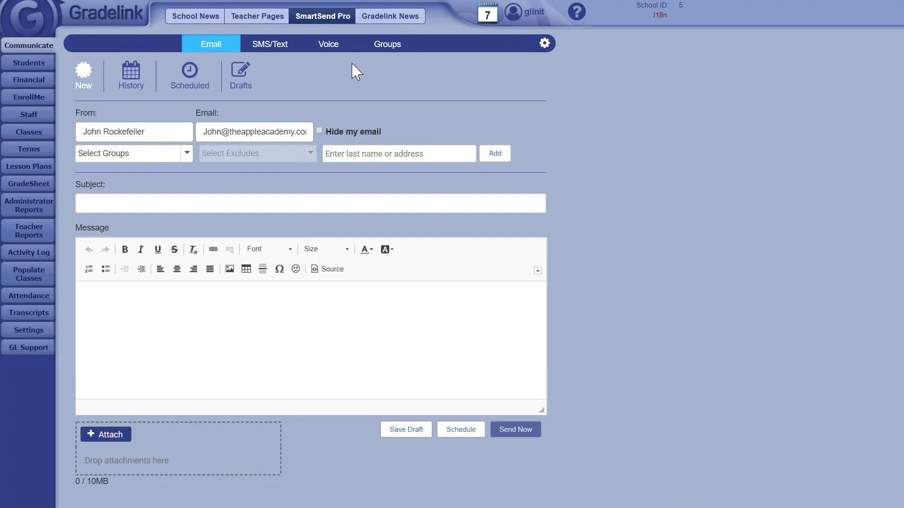
left_click(544, 45)
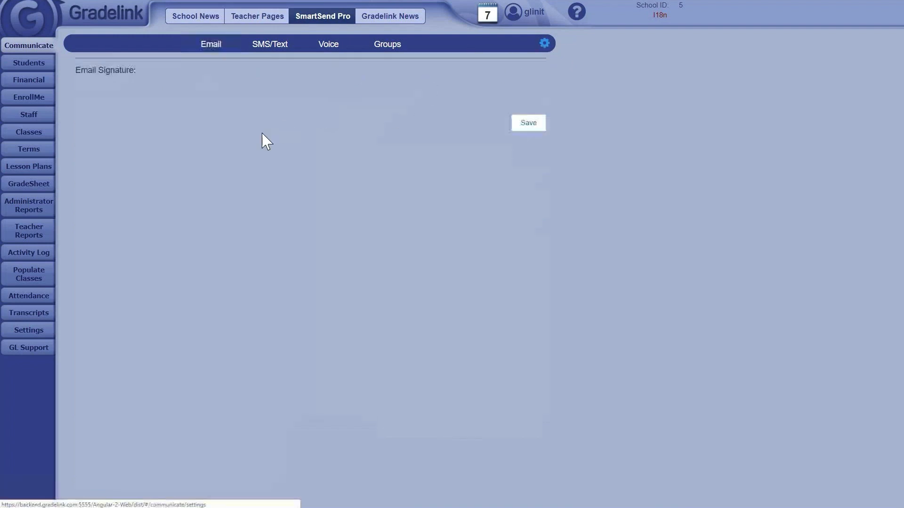
left_click(524, 273)
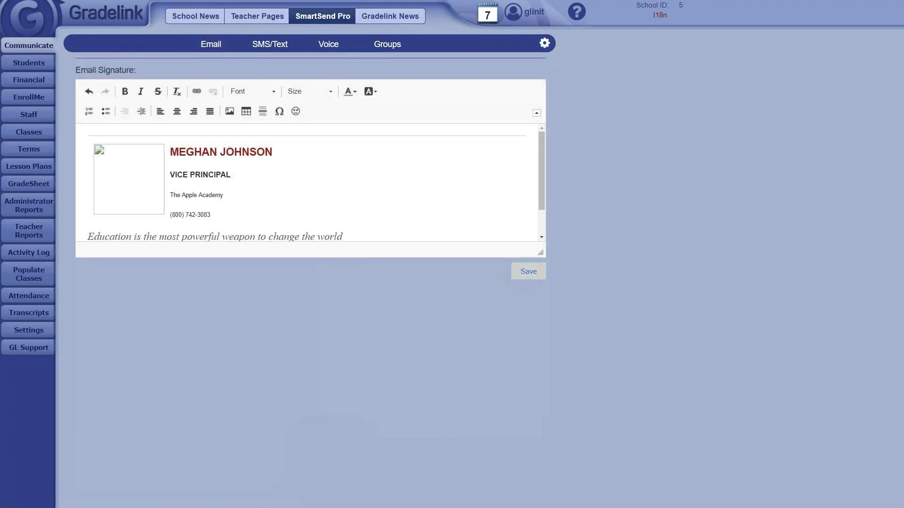
left_click(220, 47)
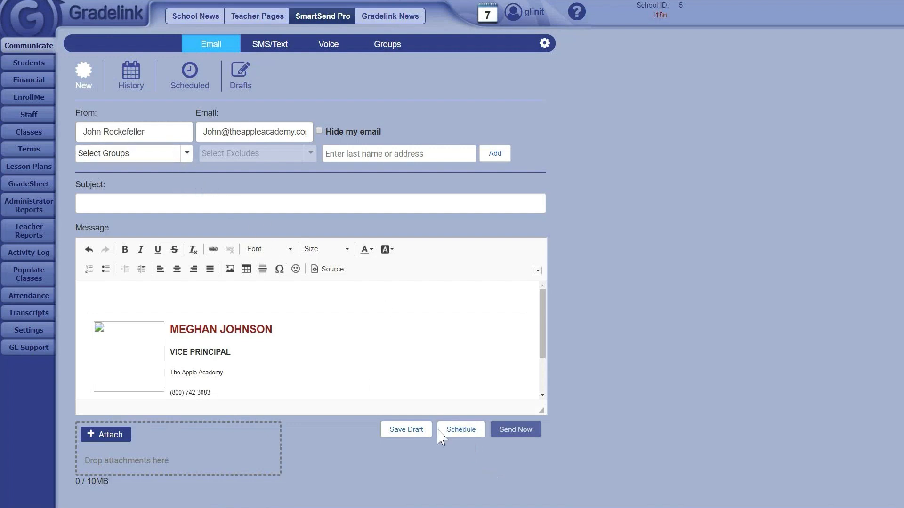
Examine the scheduling options and date calendar of the new email, and cancel scheduling
left_click(450, 431)
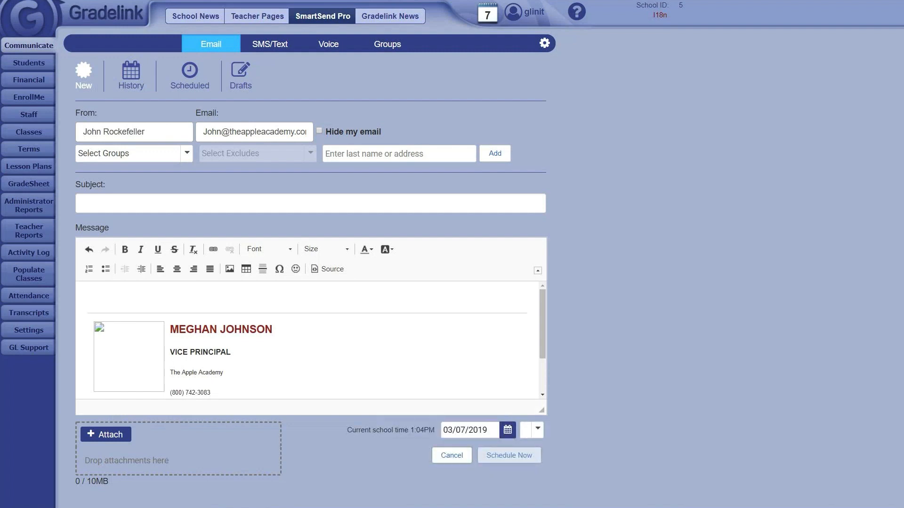
left_click(472, 430)
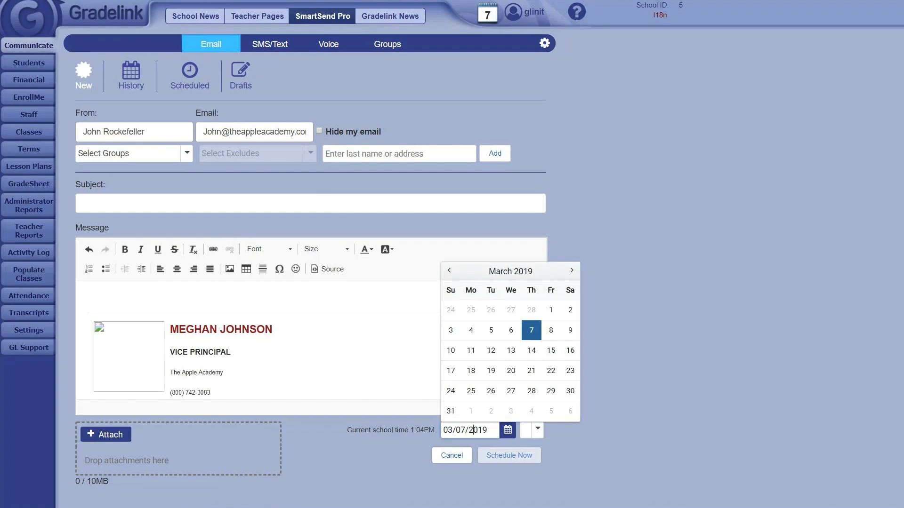
left_click(452, 456)
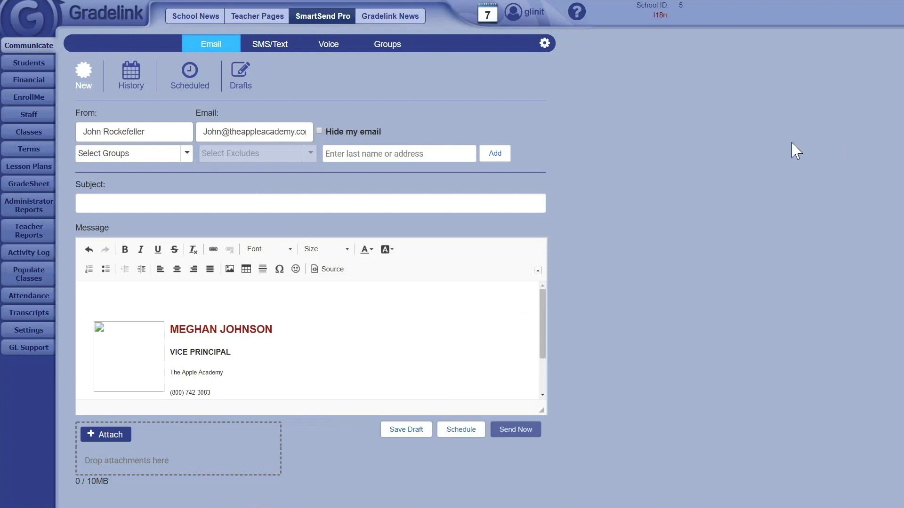
Look through the recipient groups available for the email, and open a new SMS/Text message
left_click(186, 155)
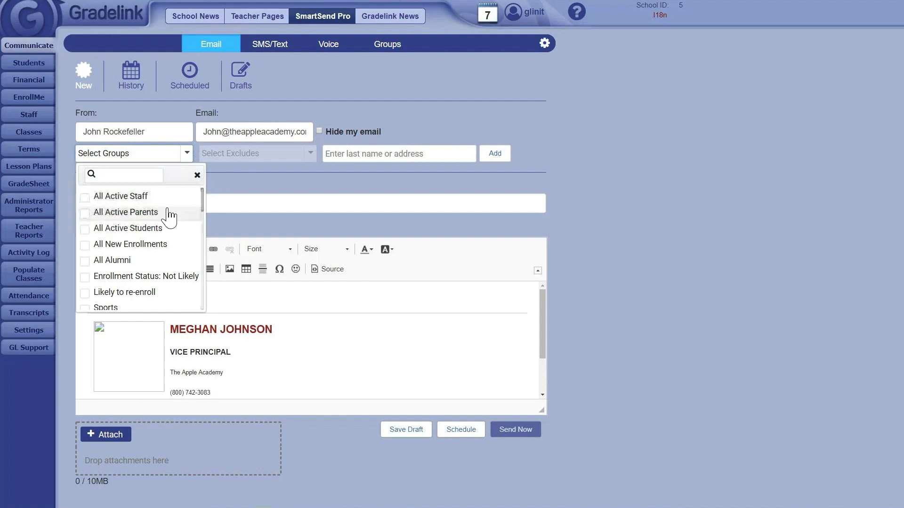
scroll(179, 210, "down", 1)
scroll(168, 243, "down", 1)
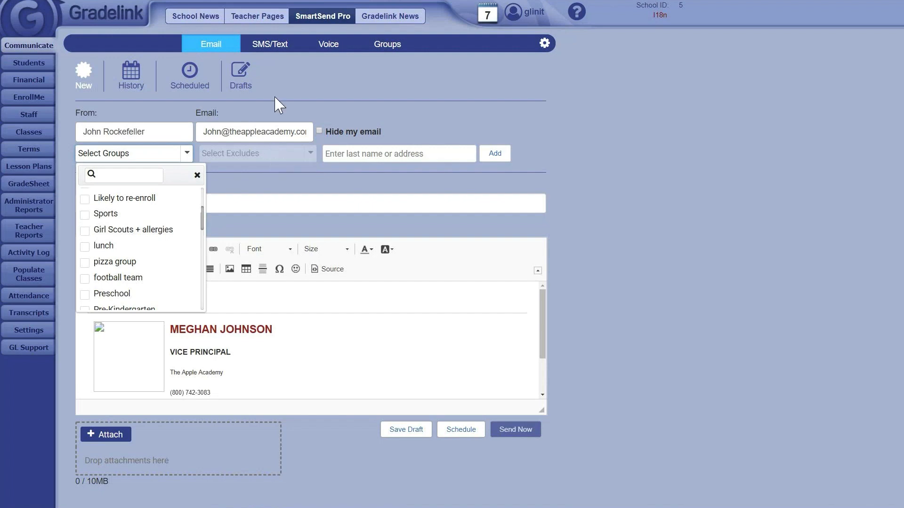
left_click(277, 47)
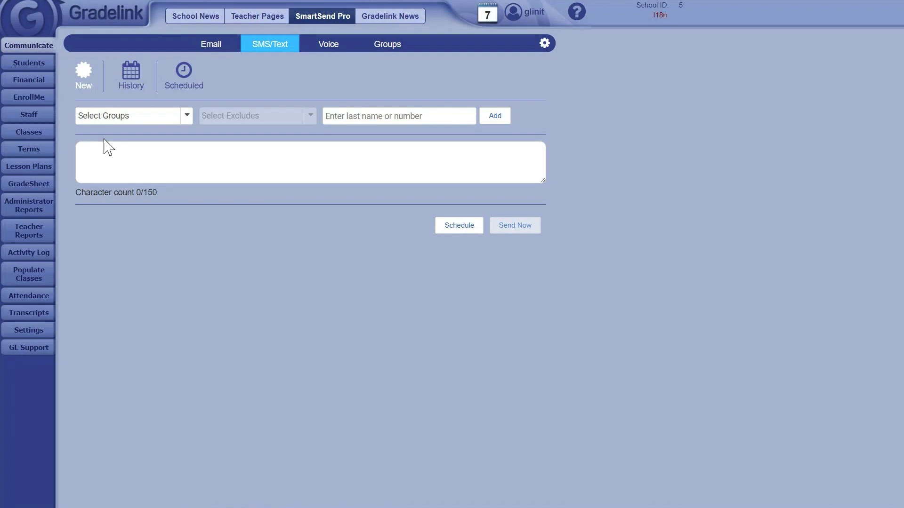
Open the fourth listed student's record (grade 7-A) and review the attendance totals, siblings and contacts
left_click(47, 61)
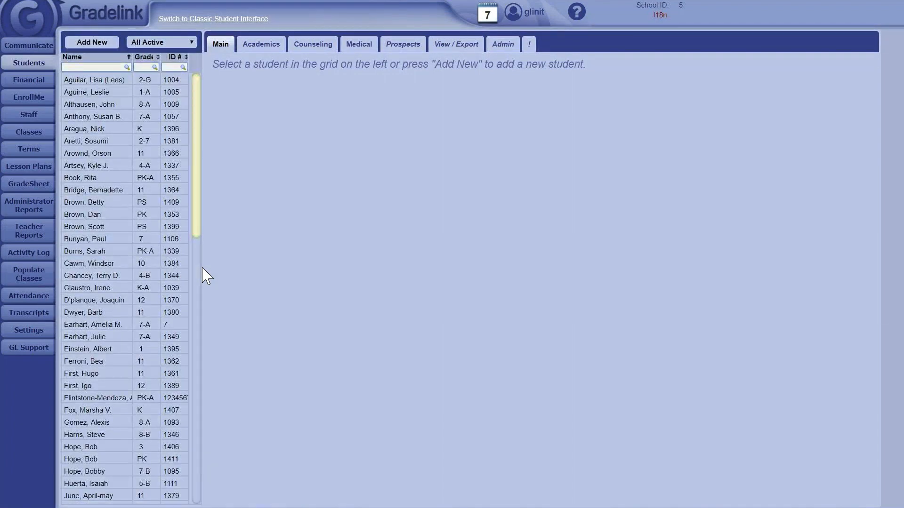
left_click(132, 121)
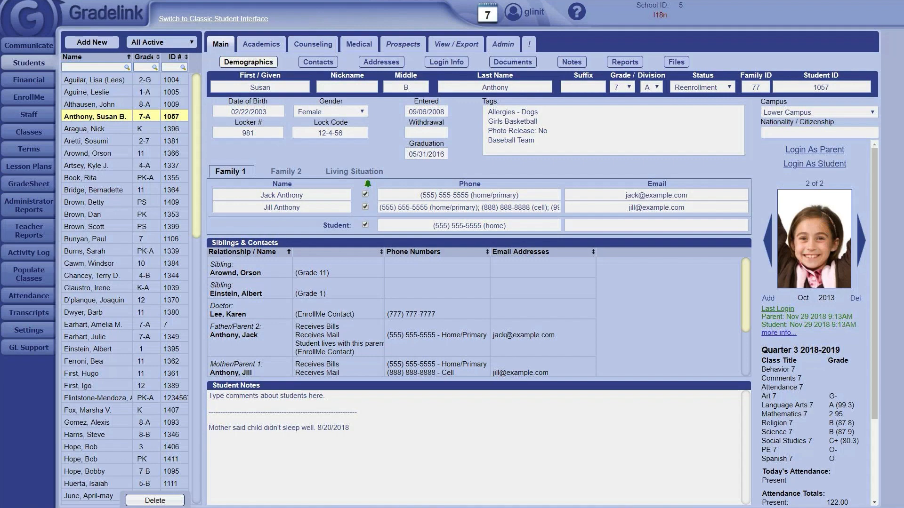
scroll(817, 330, "down", 2)
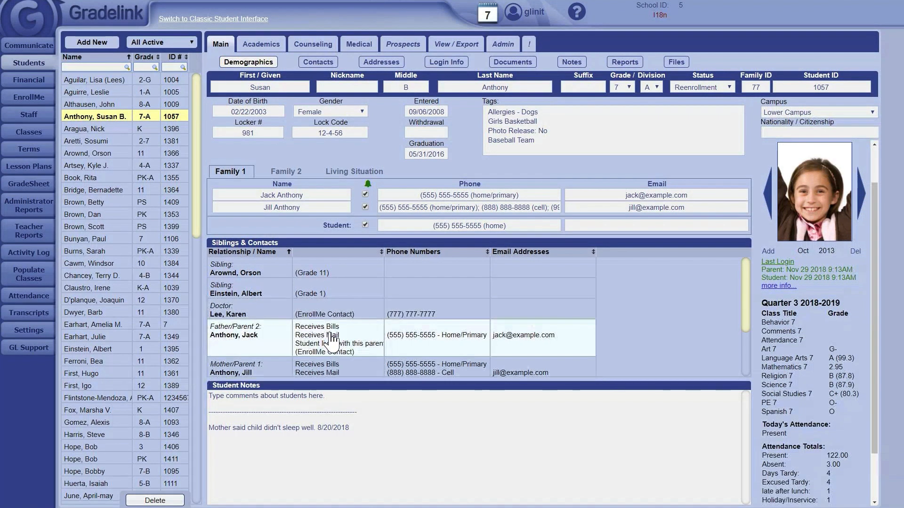
scroll(306, 329, "down", 2)
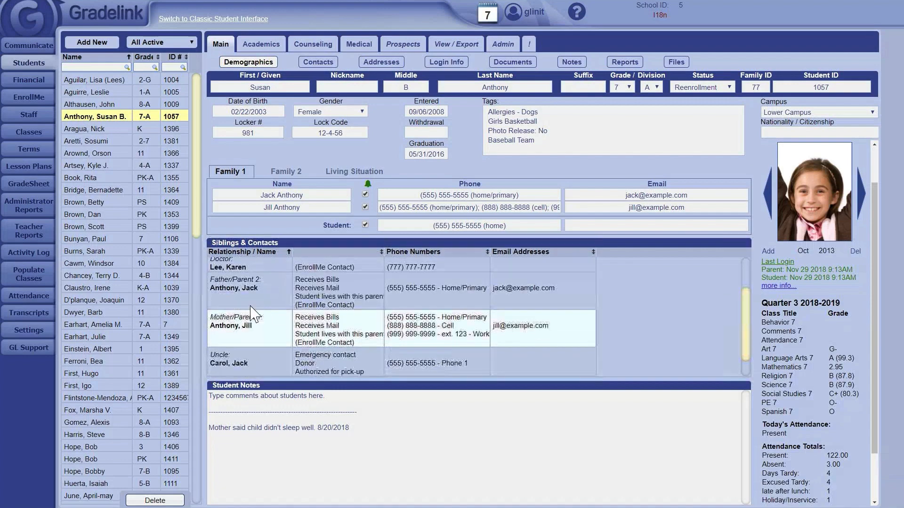
scroll(254, 341, "down", 1)
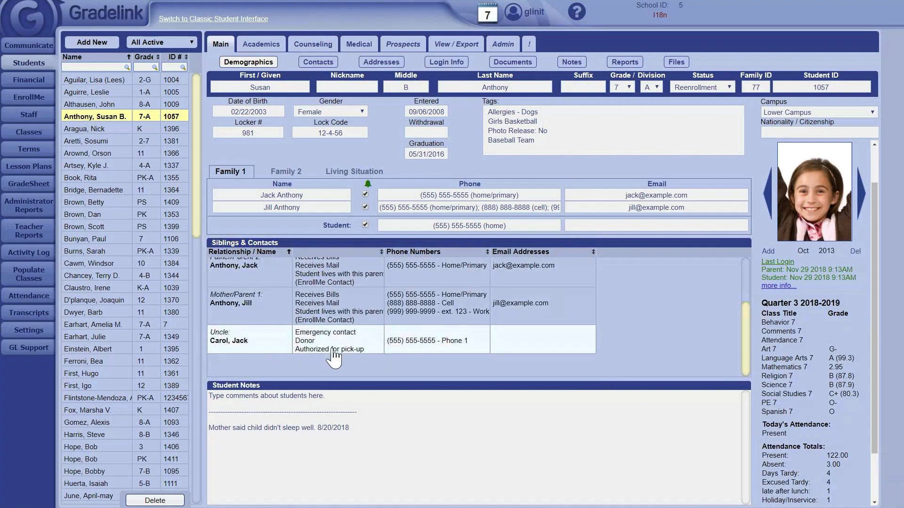
scroll(334, 357, "up", 3)
Open the student's tags for editing, and look through the student's contacts, documents and files
left_click(500, 155)
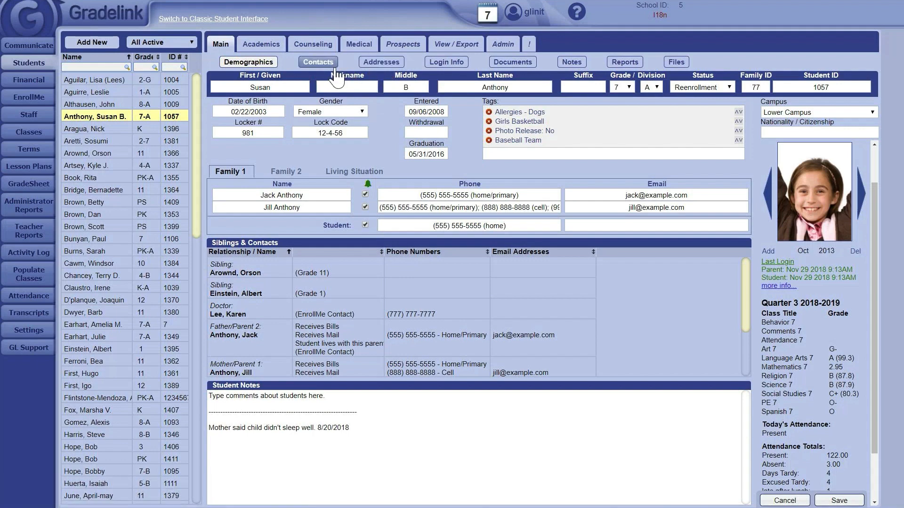
left_click(321, 66)
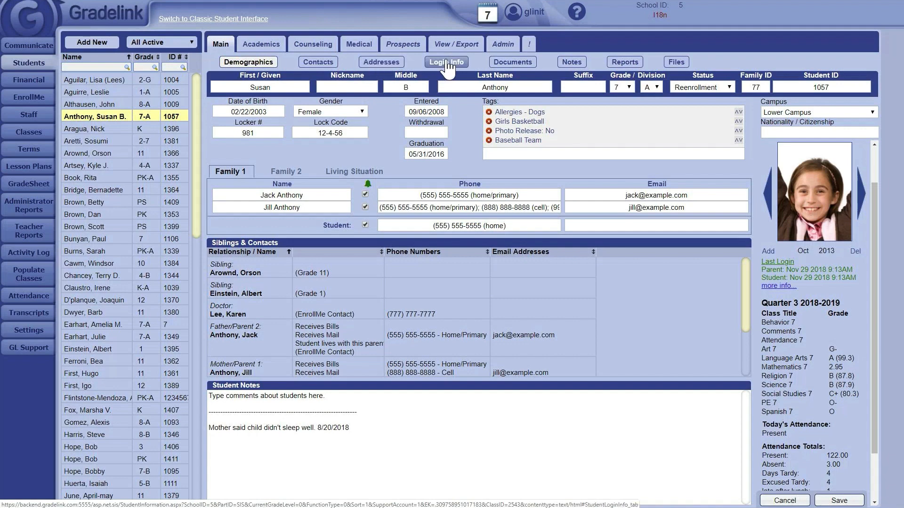
left_click(530, 66)
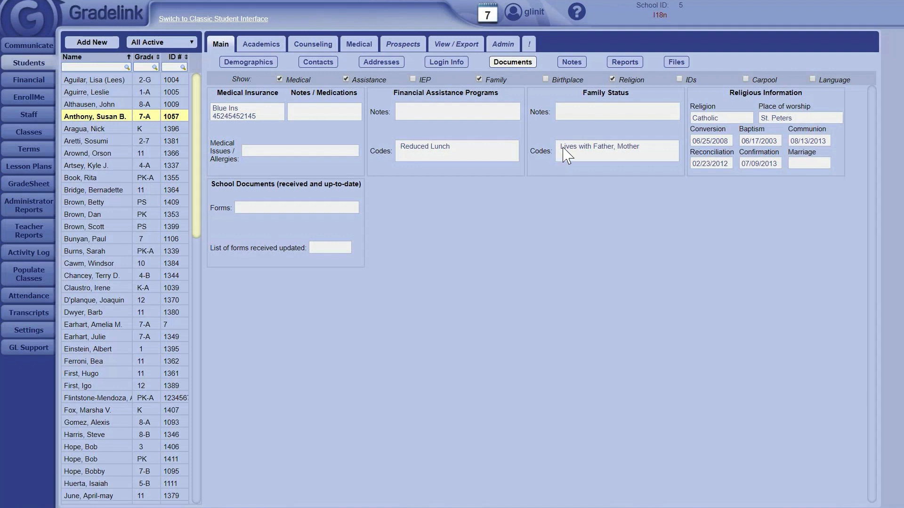
left_click(676, 62)
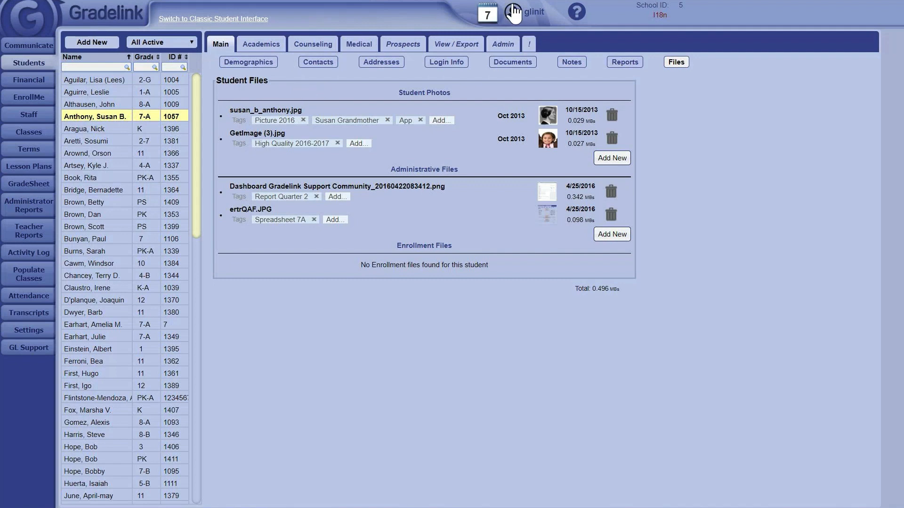
Examine the student's 05/16/2016 Language and Taunting counseling incident, and cancel editing it
left_click(313, 45)
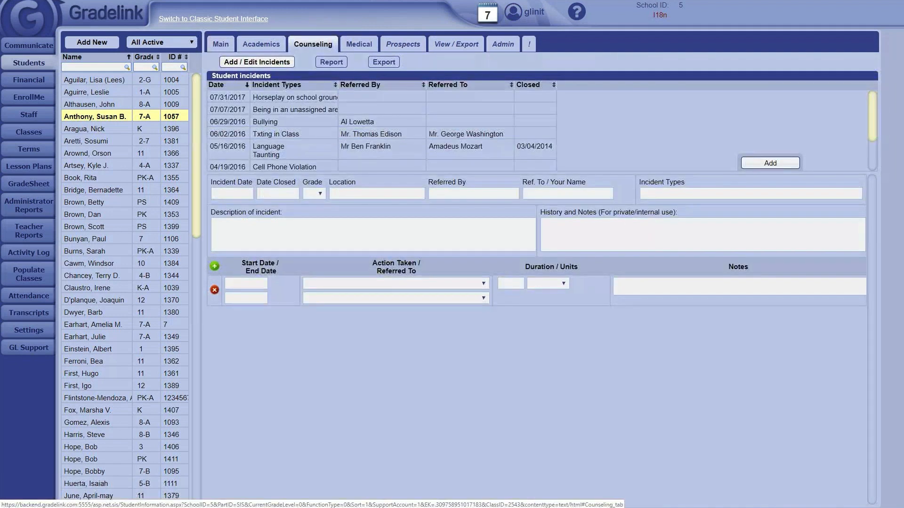
left_click(302, 148)
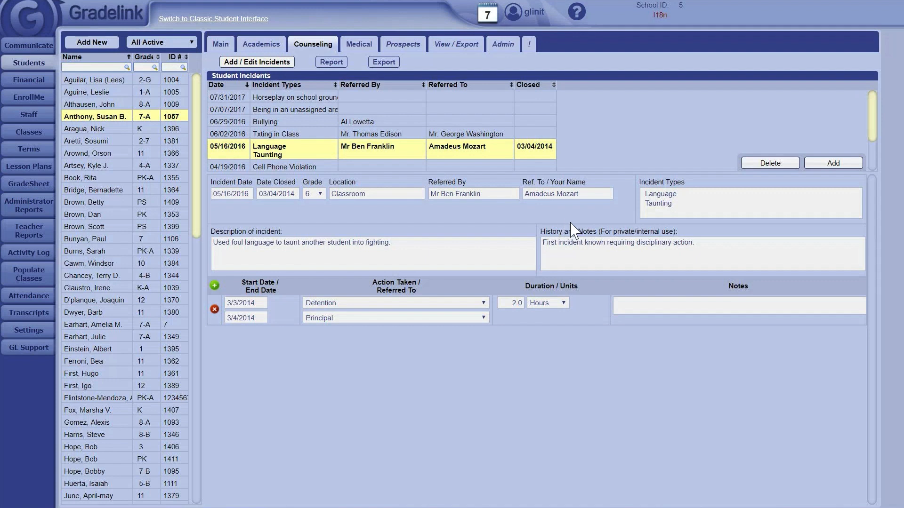
left_click_drag(599, 231, 682, 231)
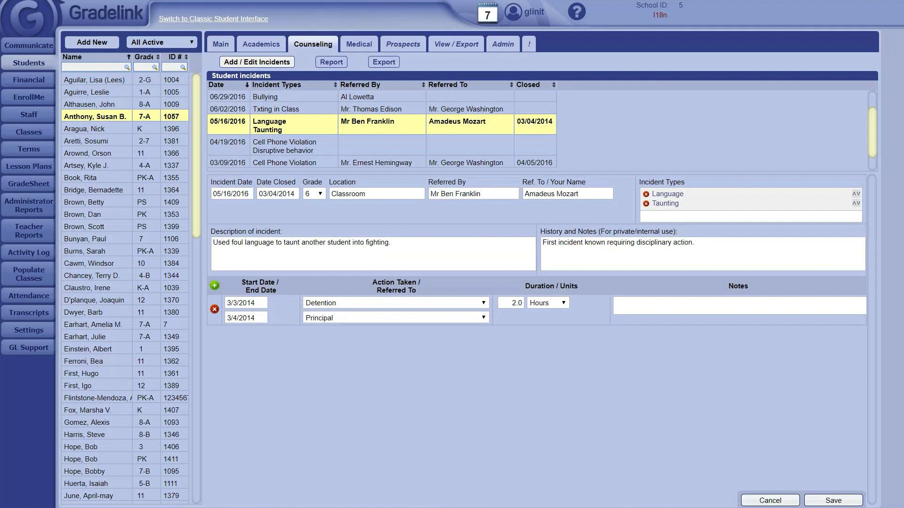
left_click(755, 498)
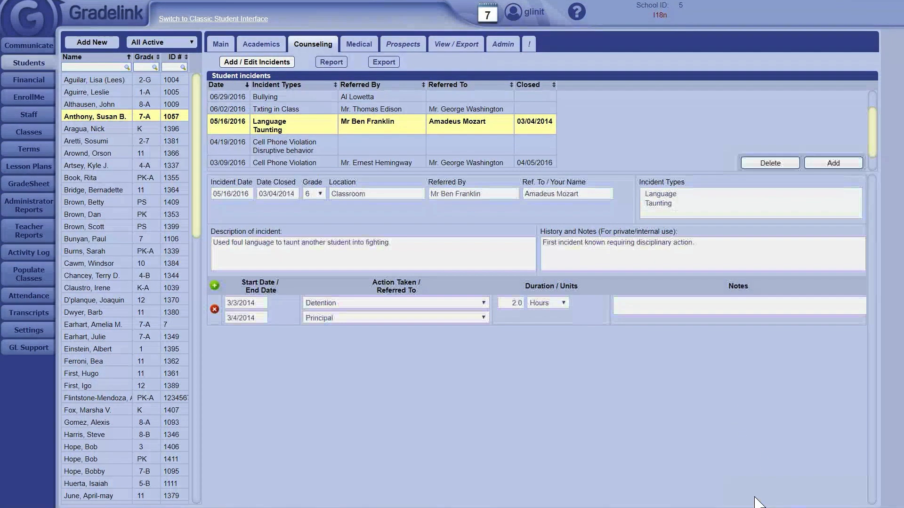
Start a new medical exam record for the student as a Scoliosis Screening, and look through its form
left_click(357, 49)
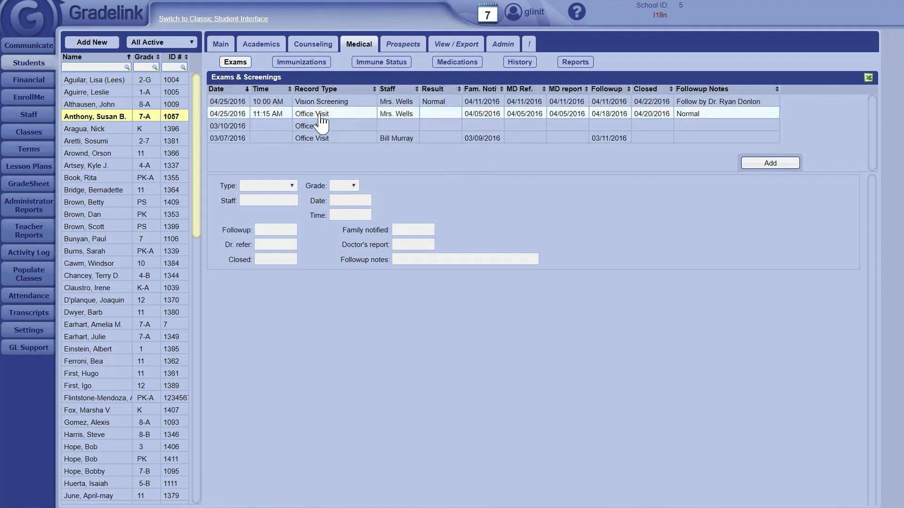
left_click(282, 186)
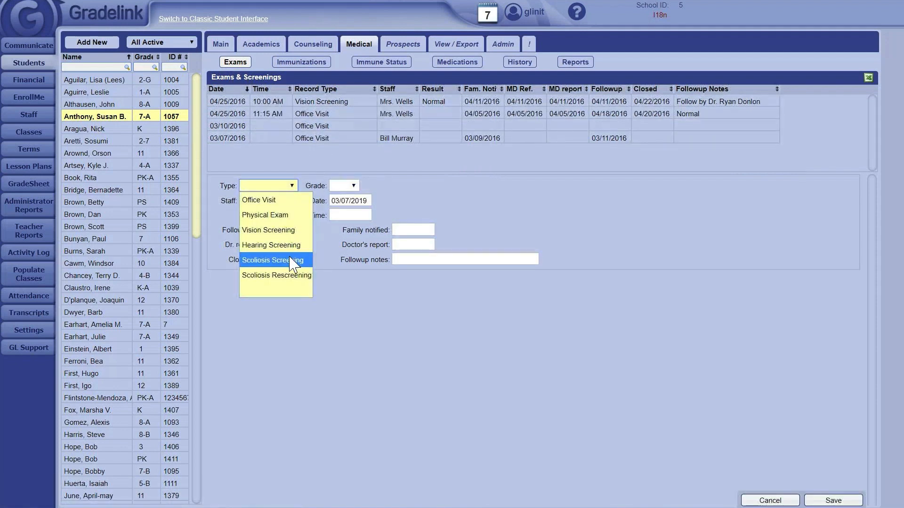
left_click(292, 260)
scroll(464, 335, "down", 1)
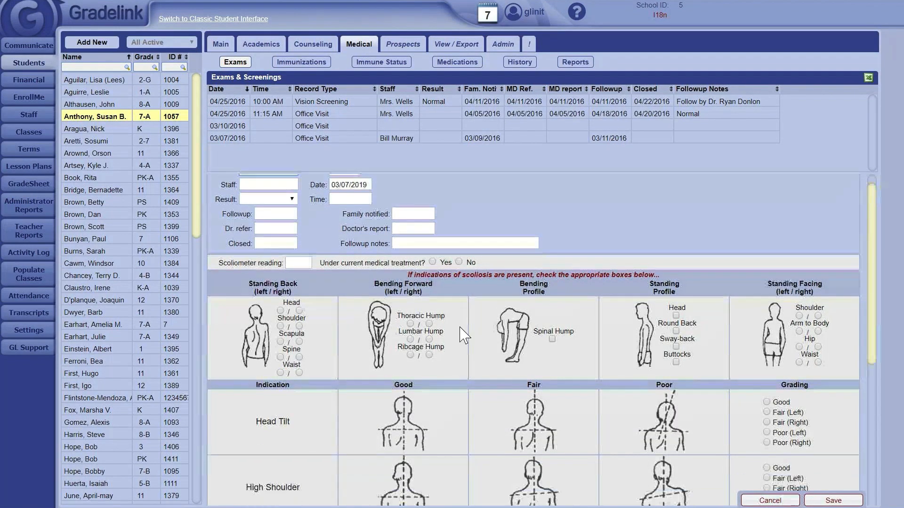
scroll(464, 335, "down", 3)
scroll(461, 330, "up", 3)
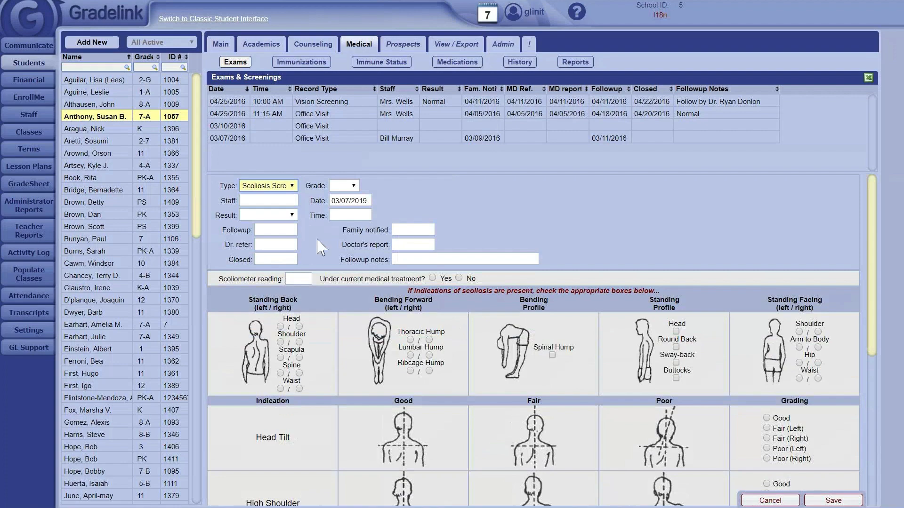
Switch the new exam record's type to Vision Screening, review its fields, and cancel the record
left_click(249, 186)
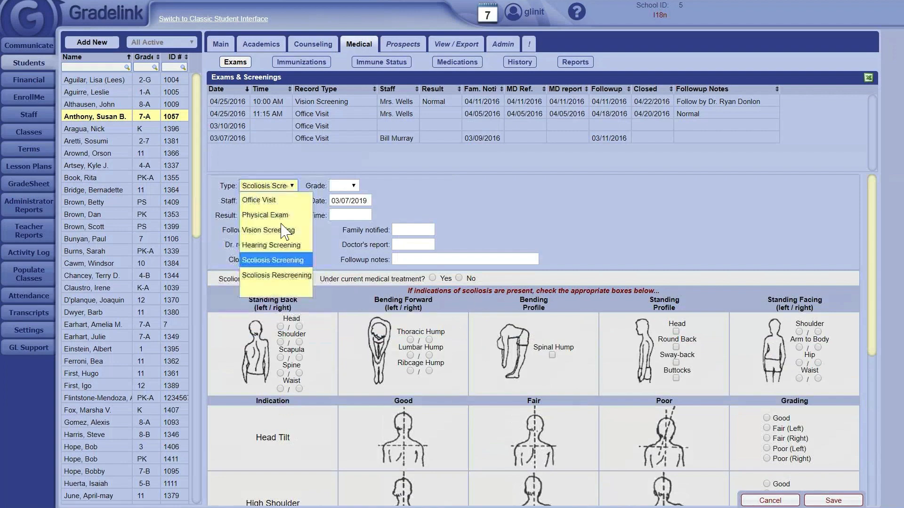
left_click(284, 231)
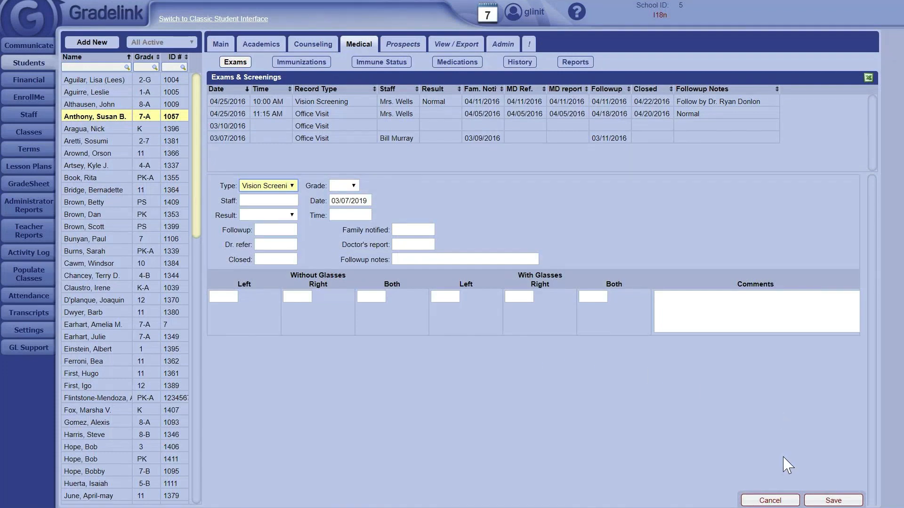
left_click(780, 502)
left_click(518, 308)
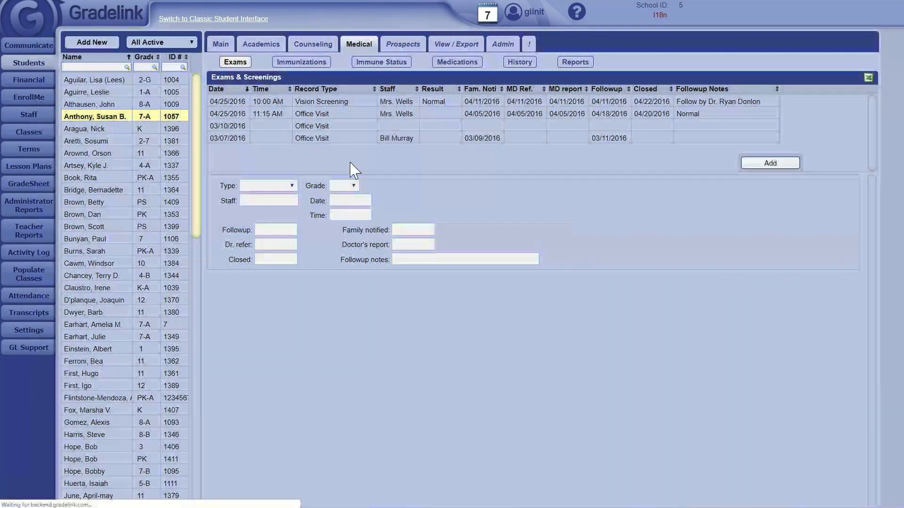
Review the student's immunizations, including the Varivax record, as well as the medications and health history
left_click(322, 71)
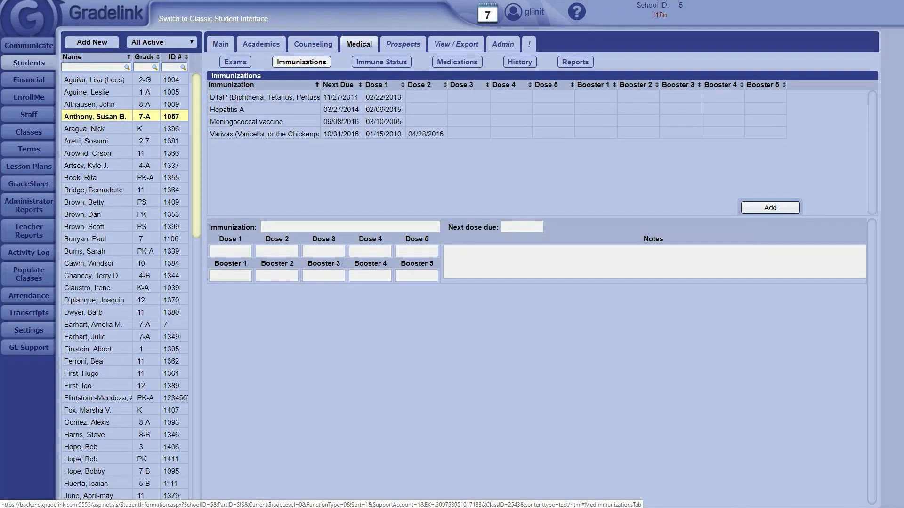
left_click(353, 135)
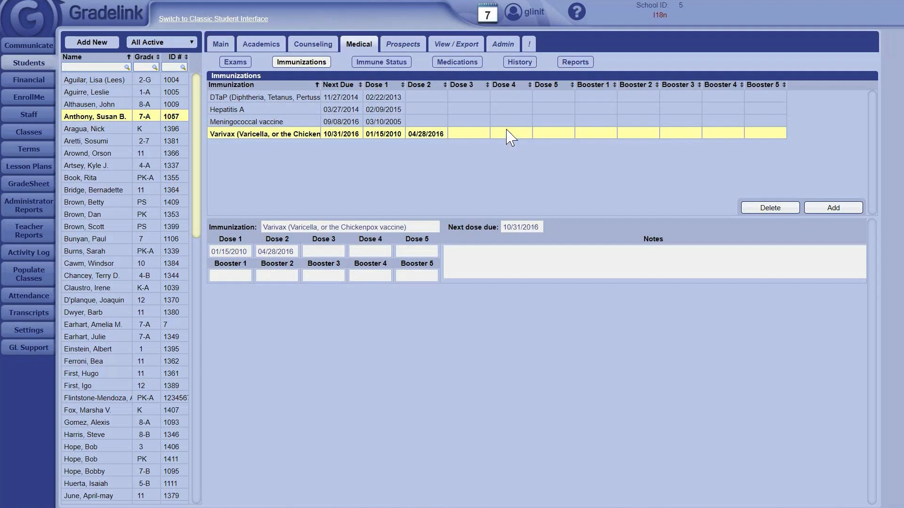
left_click(455, 66)
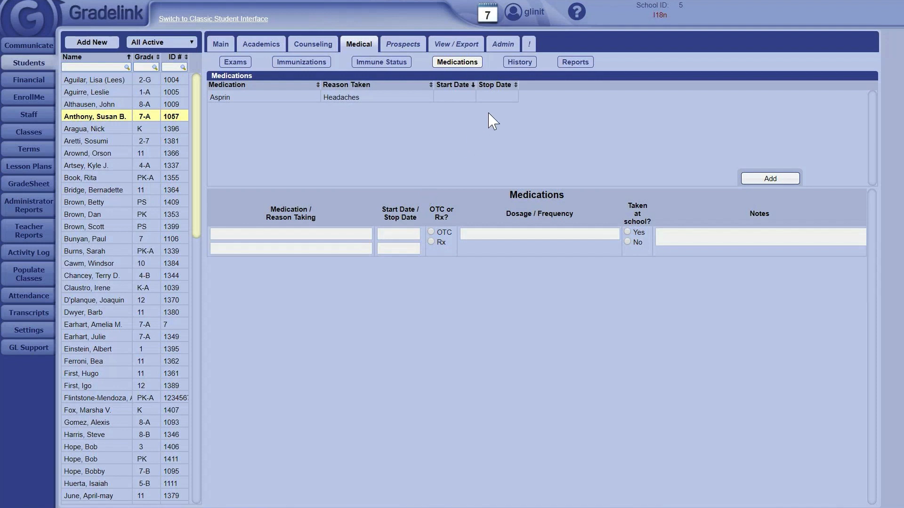
left_click(516, 60)
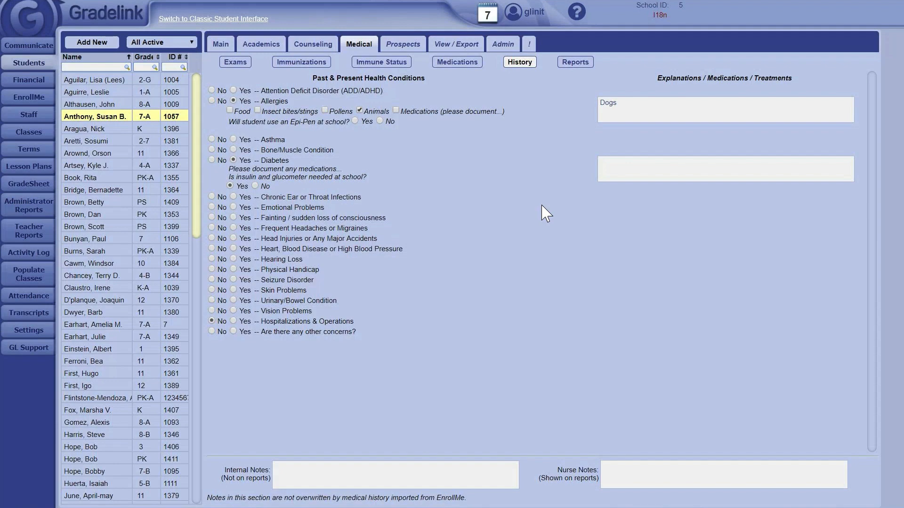
Open the third listed prospective student, look through the next follow-up actions and closing dispositions, and cancel editing
left_click(403, 43)
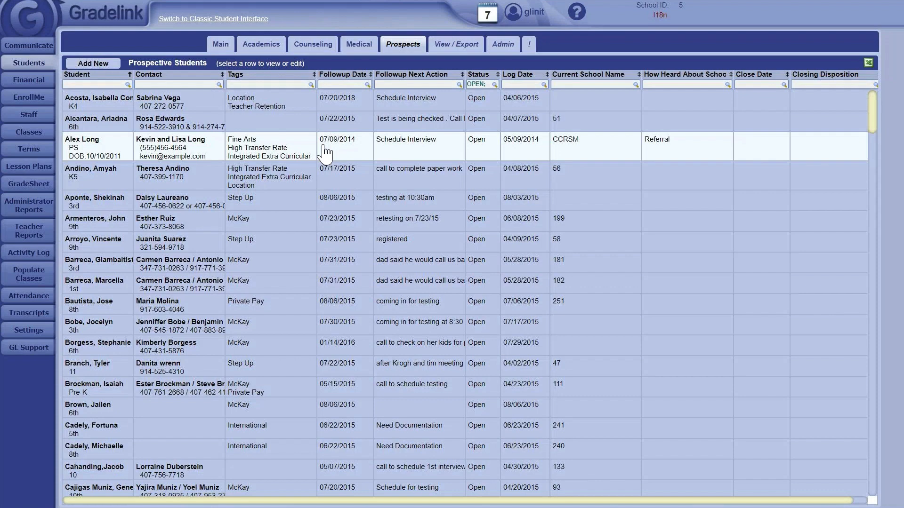
left_click(323, 152)
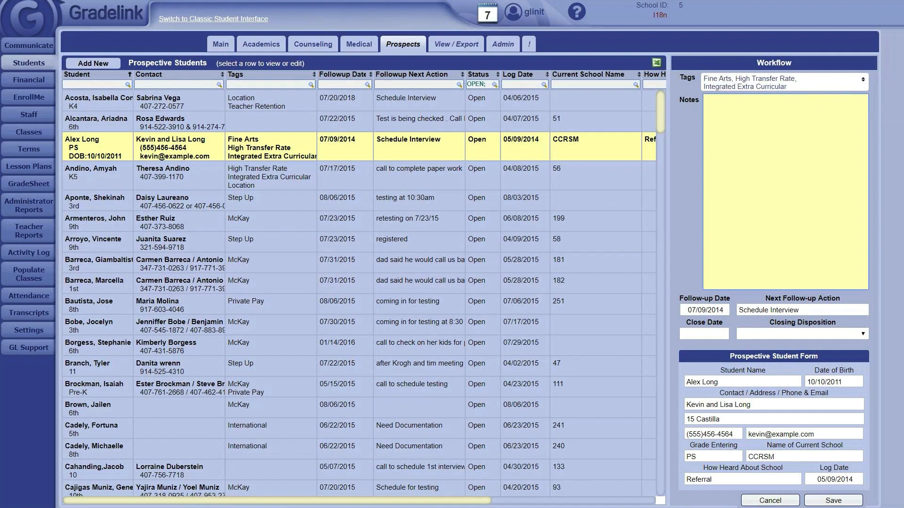
left_click(803, 311)
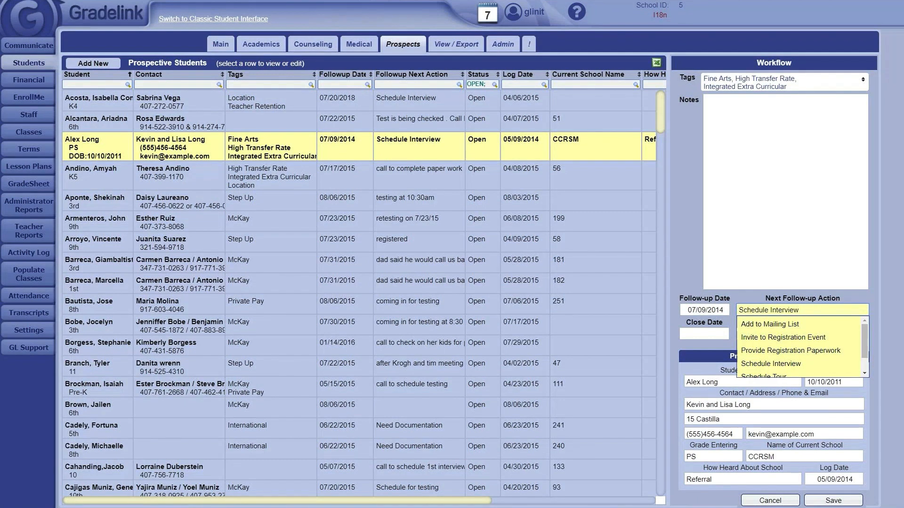
left_click(890, 302)
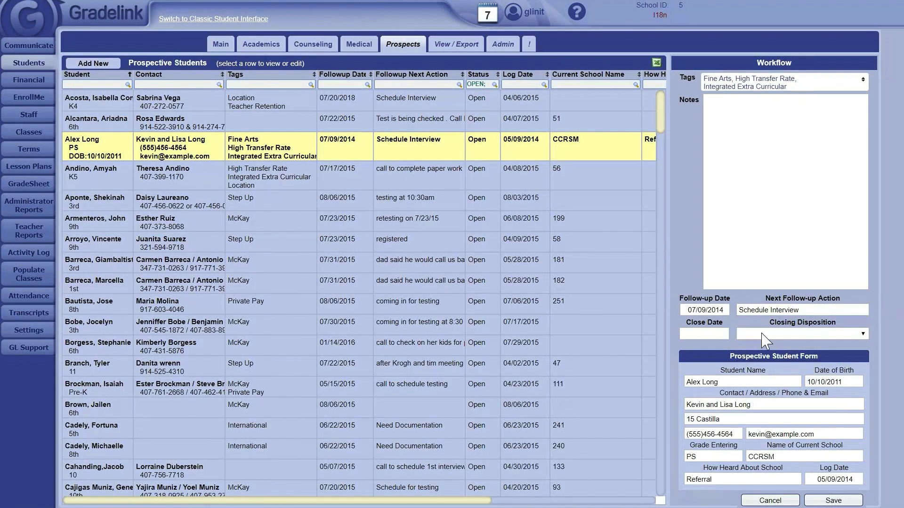
left_click(777, 334)
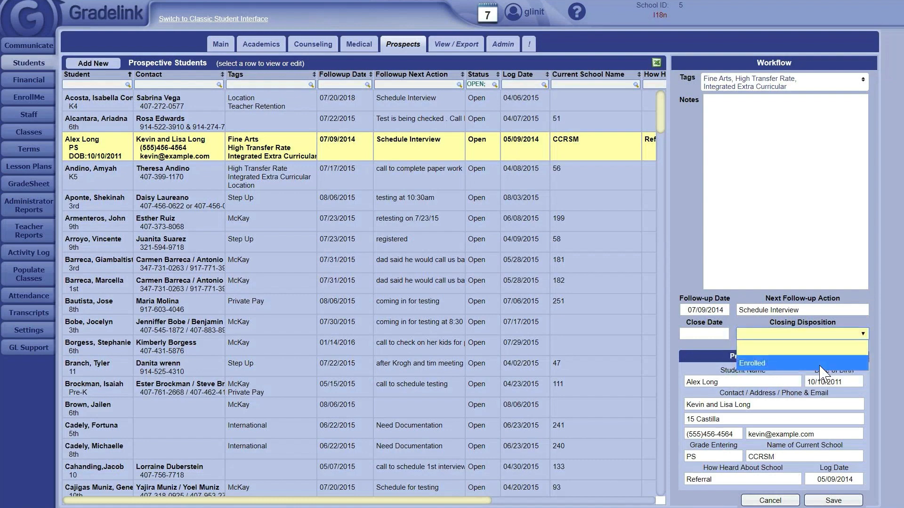
left_click(876, 347)
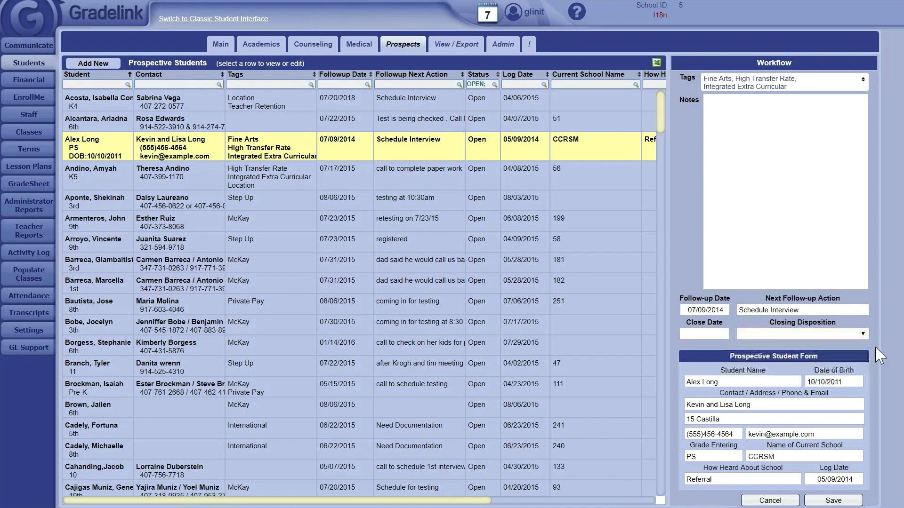
left_click(766, 500)
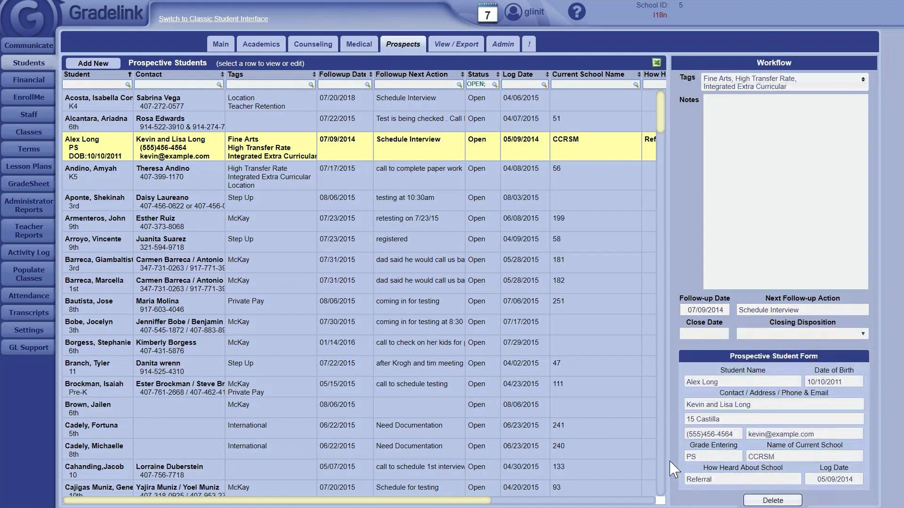
Open the third listed EnrollMe application (2nd Grade, approved) and review its online Student, Parent 1 and Parent 2 forms
left_click(37, 100)
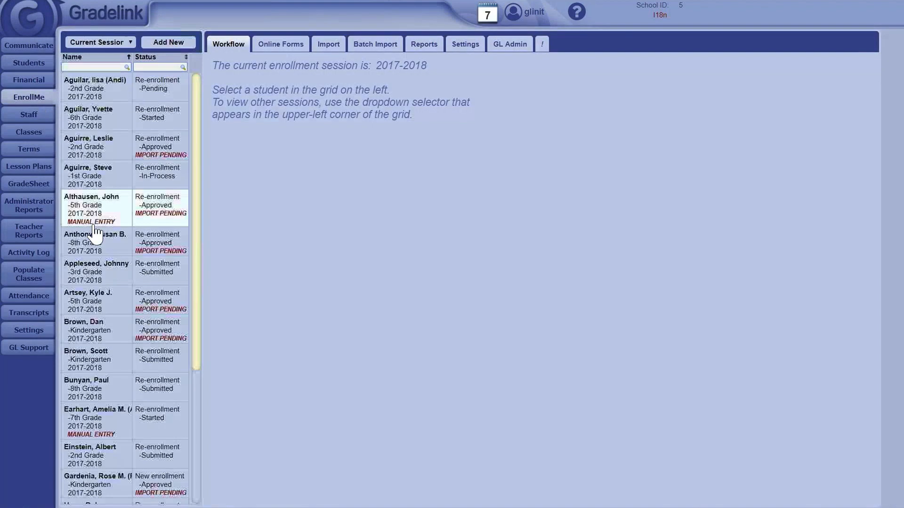
left_click(187, 158)
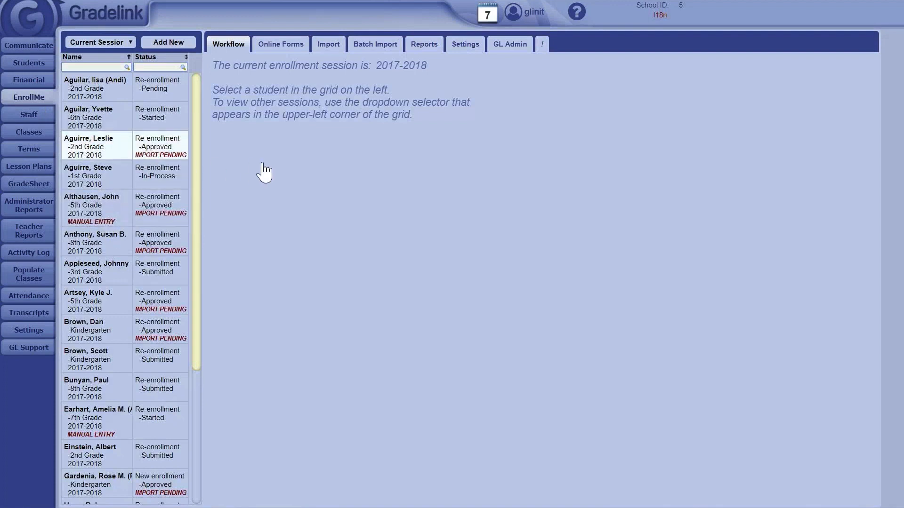
left_click(279, 47)
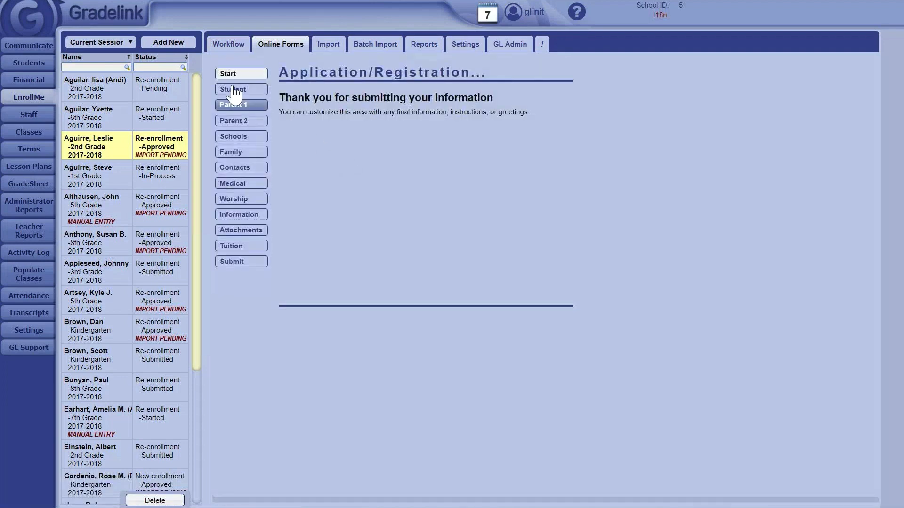
left_click(234, 90)
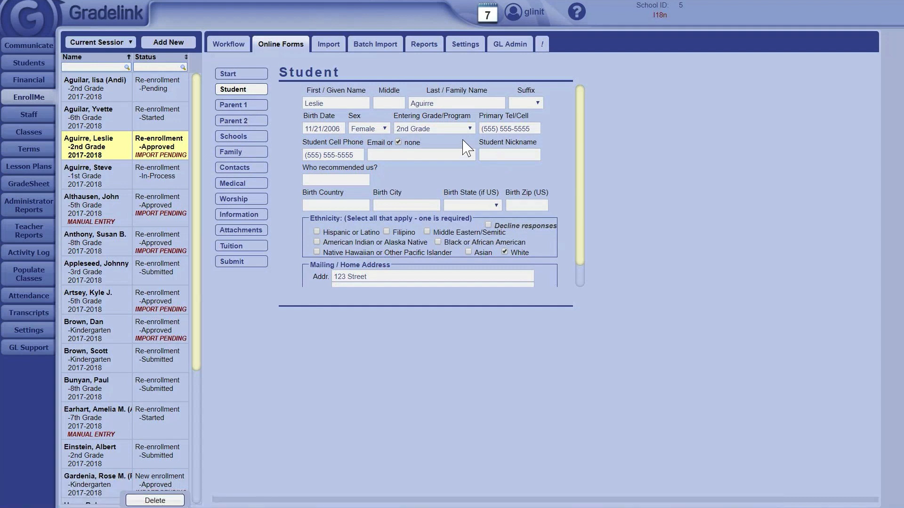
scroll(469, 149, "down", 1)
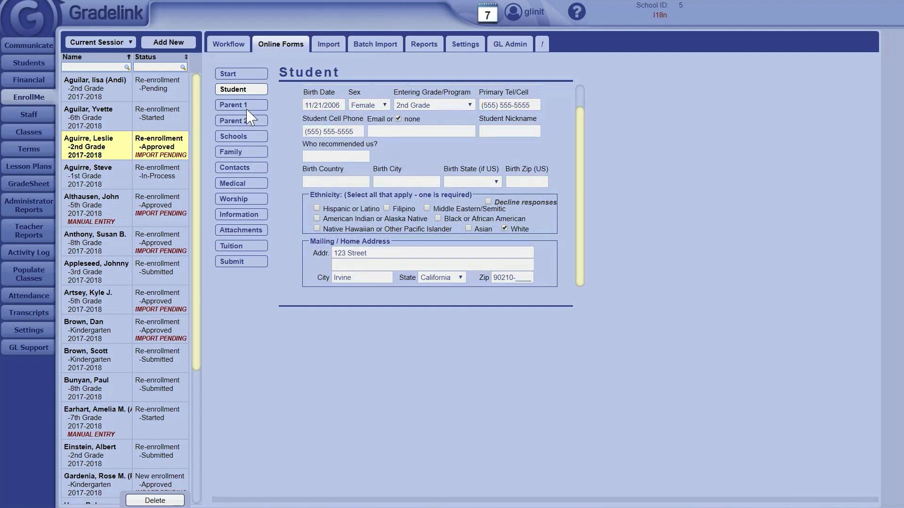
left_click(230, 105)
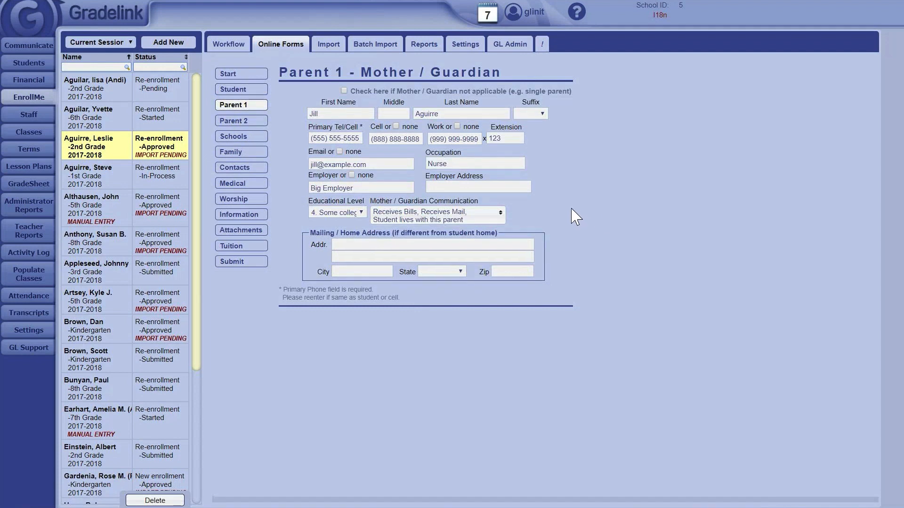
left_click(258, 122)
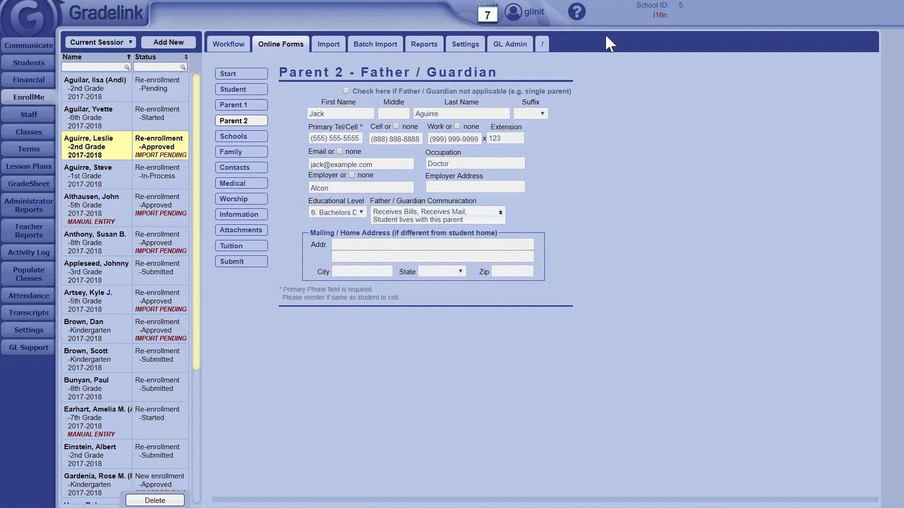
Review the application's enrollment workflow and the available form statuses, leaving the status list without choosing another option
left_click(219, 49)
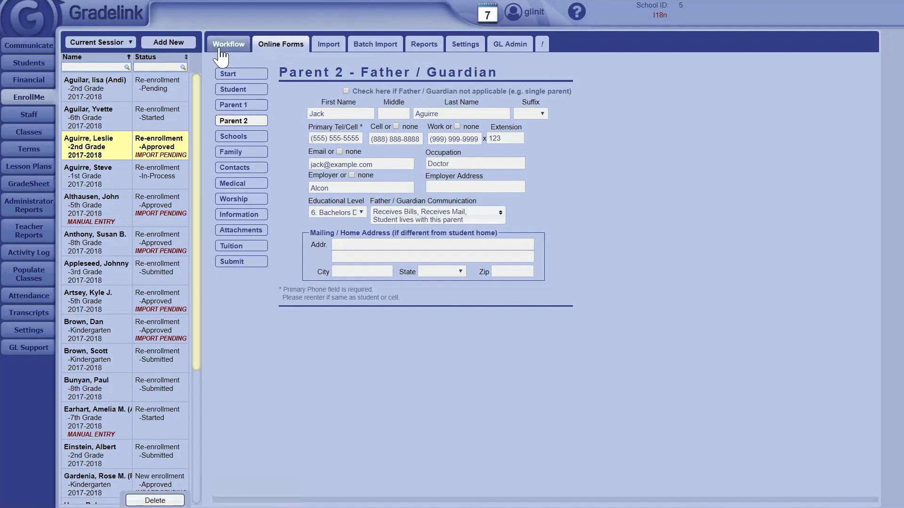
left_click(244, 73)
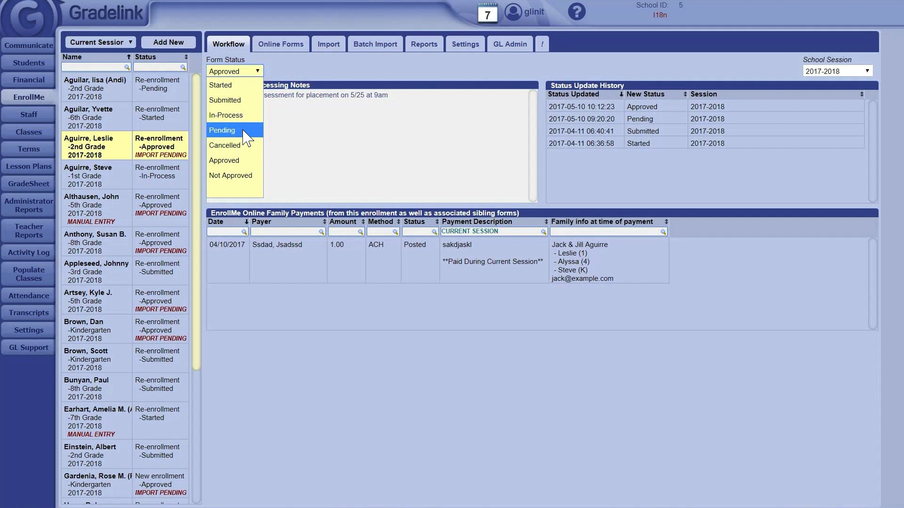
left_click(281, 69)
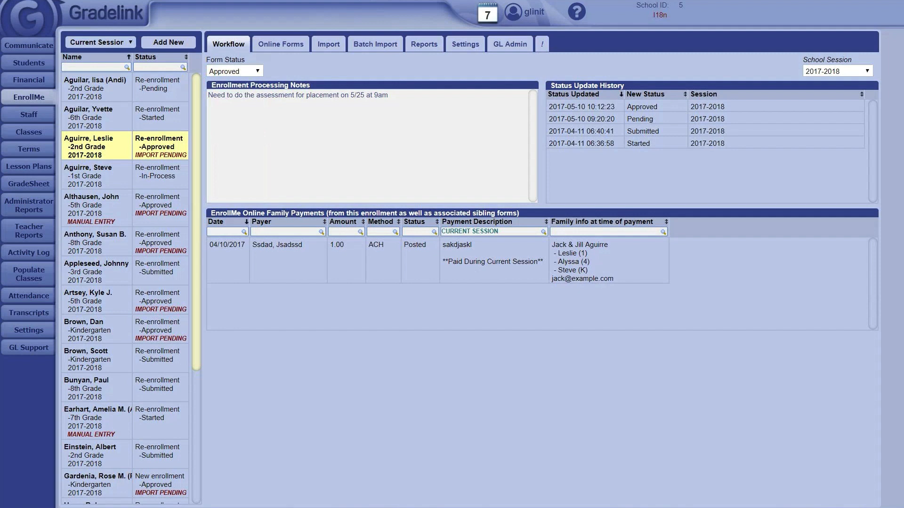
Revisit the application's online Student form, and select all the pending enrollments listed for batch import
left_click(284, 40)
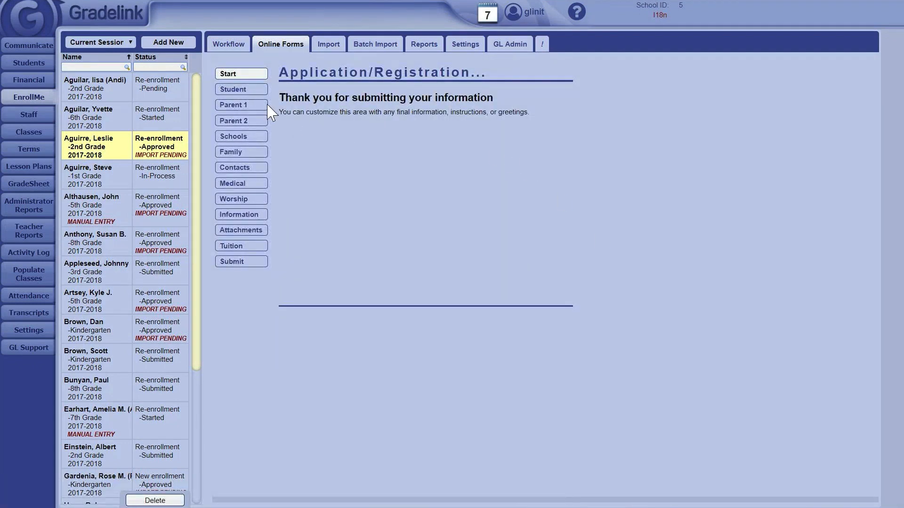
left_click(258, 90)
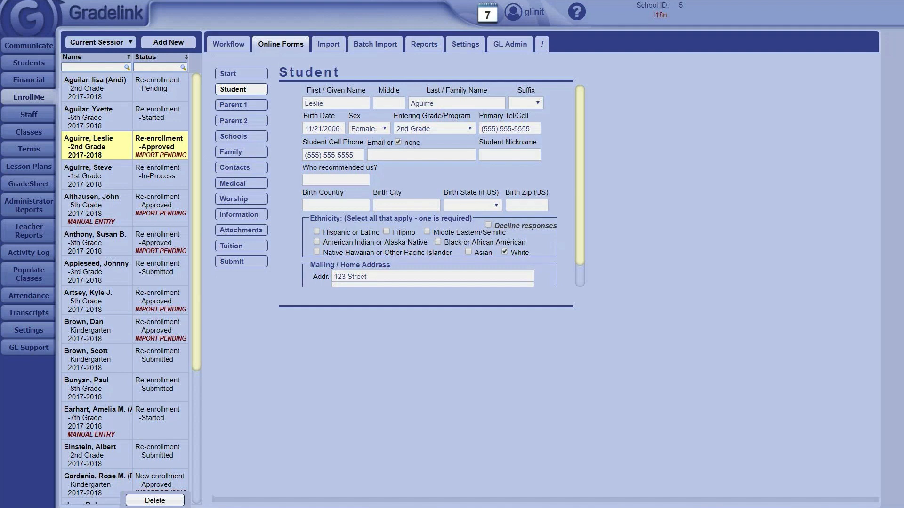
left_click(373, 46)
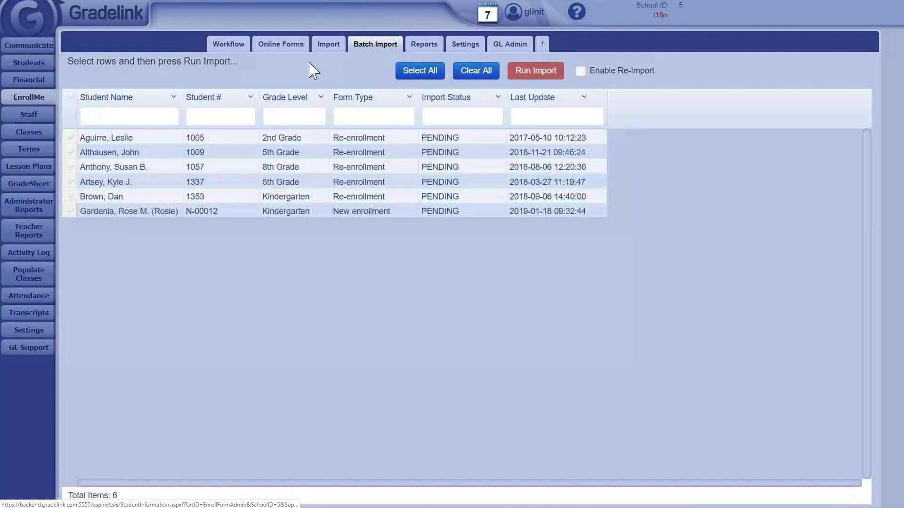
left_click(70, 99)
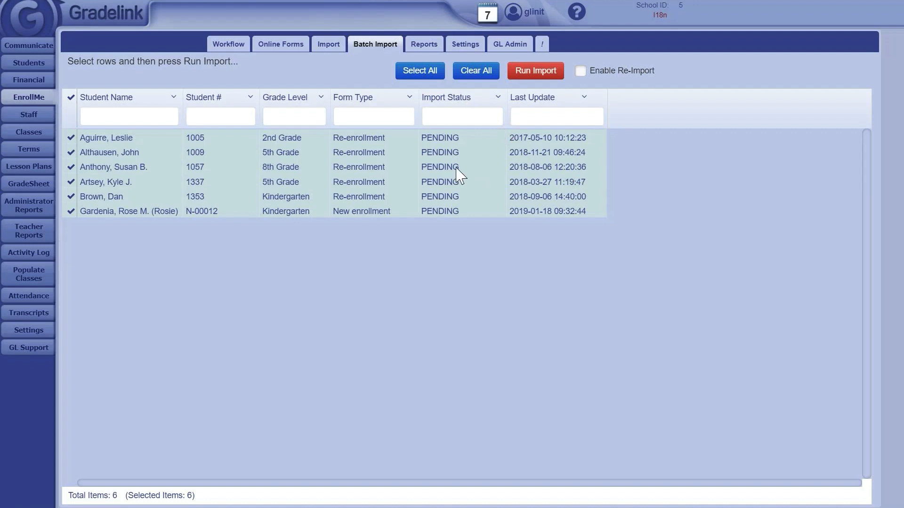
Open the financial ledger of the fourth listed student (grade 7-A) and filter its transactions to session 2017-2018
left_click(11, 85)
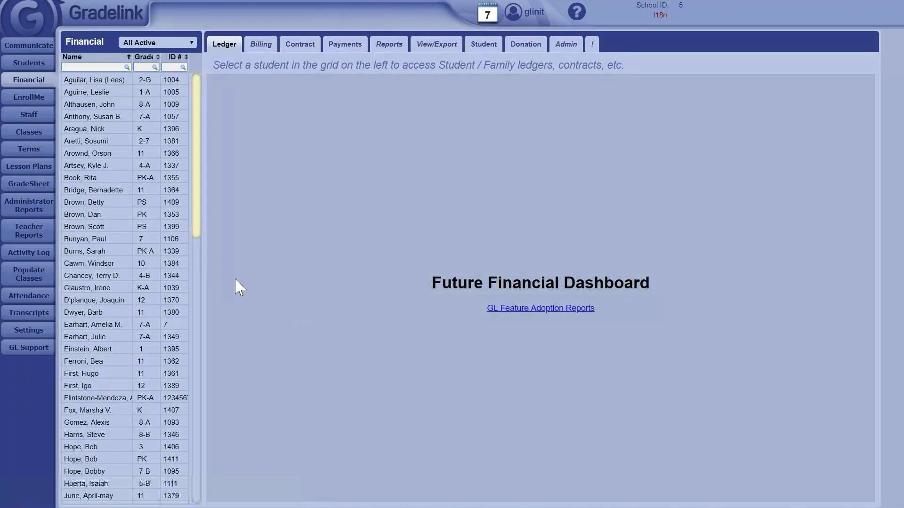
left_click(147, 117)
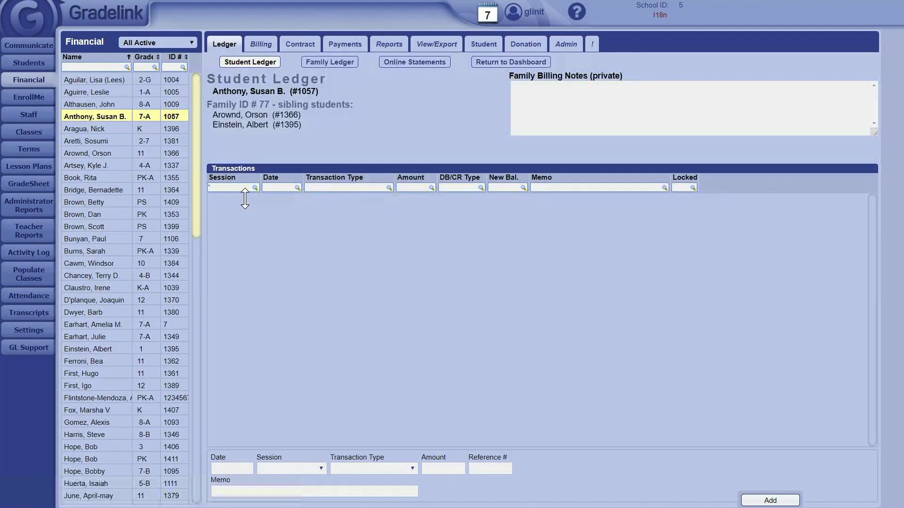
left_click(241, 189)
left_click(260, 299)
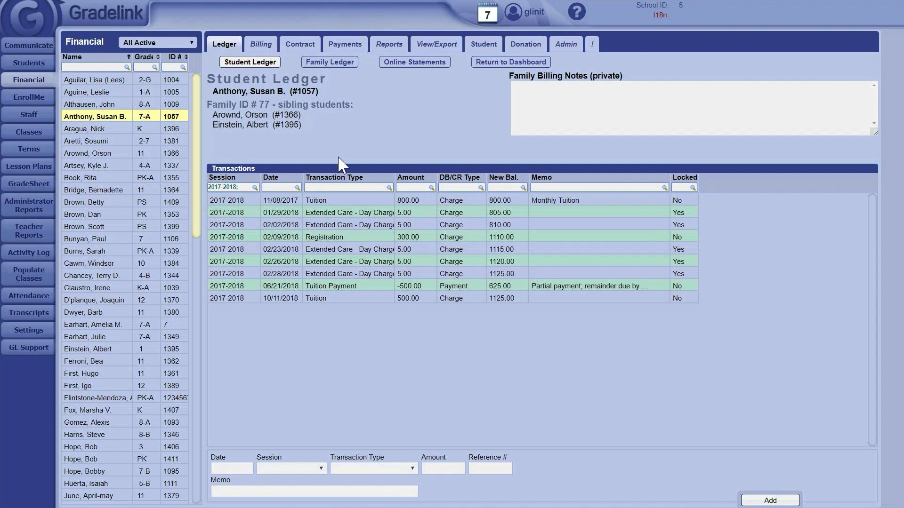
Open the student's online statements and review the eCheck and credit card forms for paying the full balance, closing without paying
left_click(432, 63)
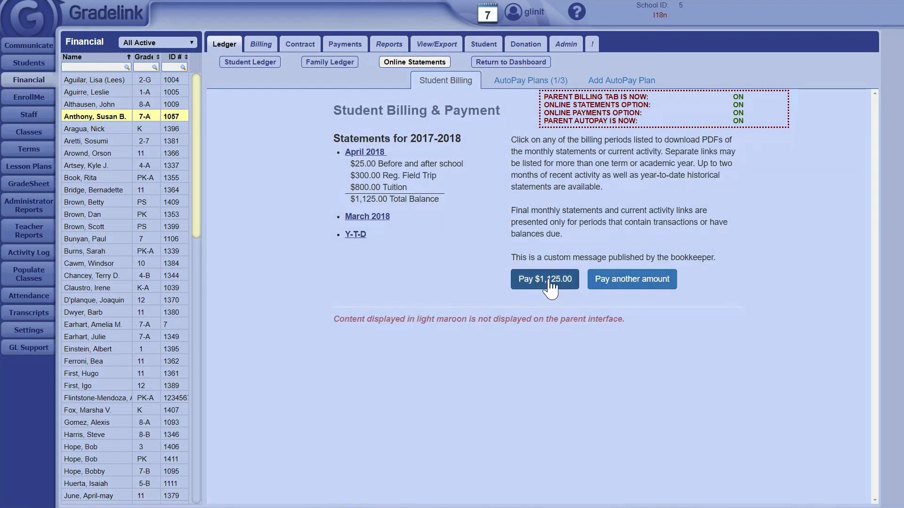
left_click(524, 286)
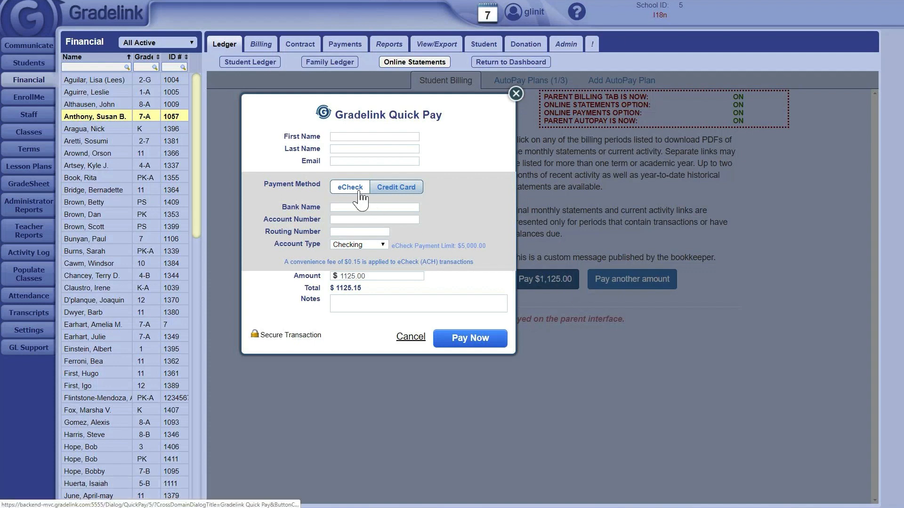
left_click(378, 191)
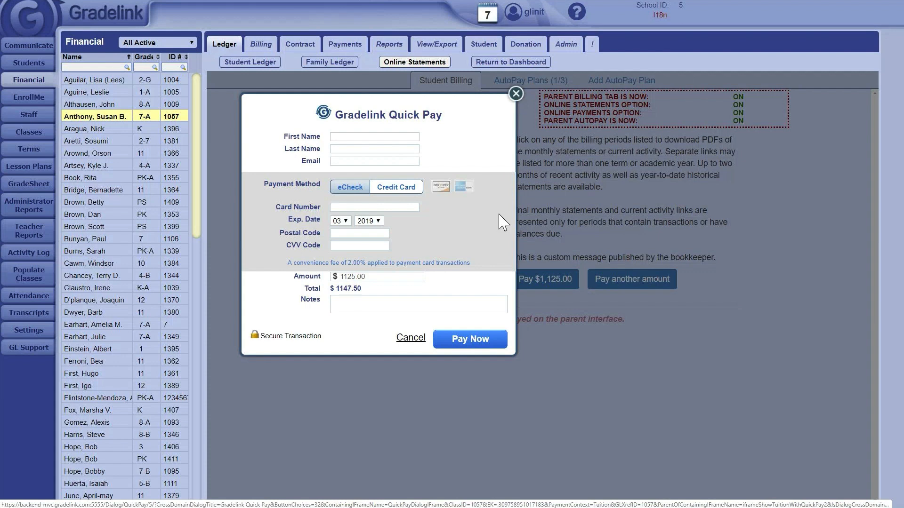
left_click(516, 94)
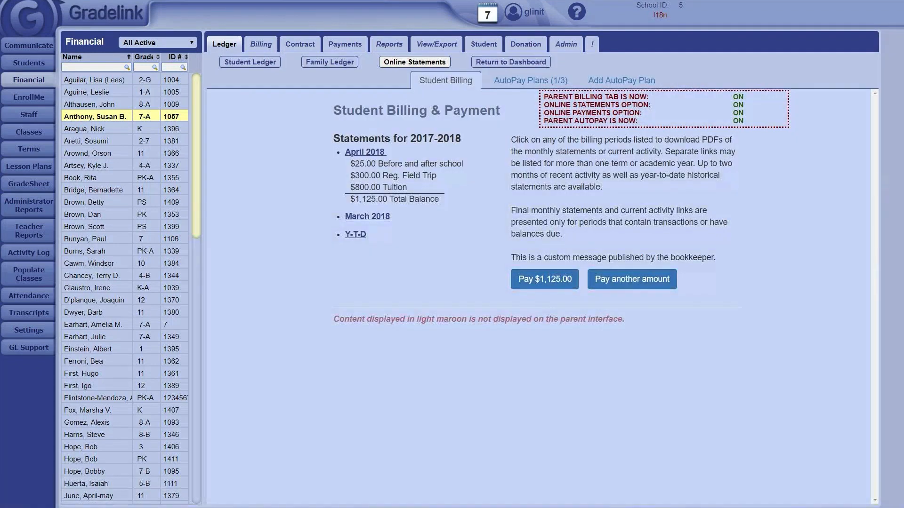
Try an AutoPay plan by electronic check with 10 monthly payments for $5,000.00 due, and cancel and clear the form
left_click(615, 83)
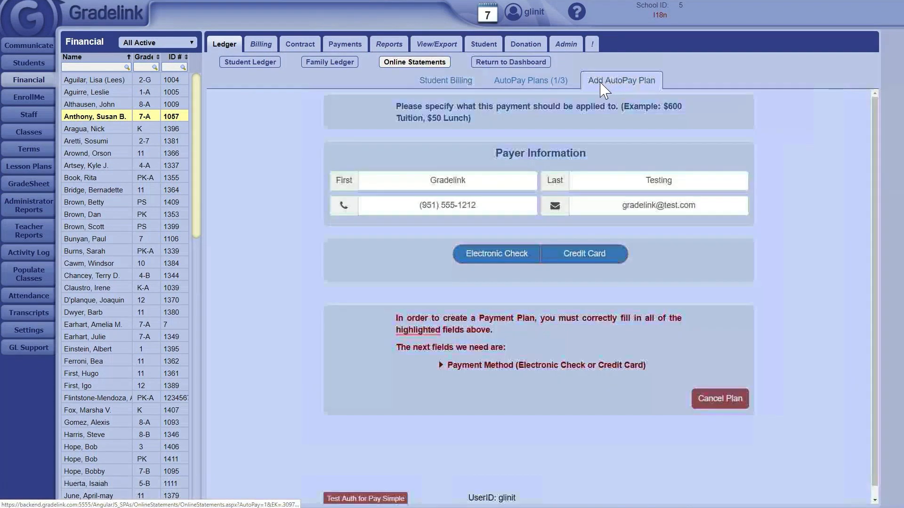
left_click(512, 255)
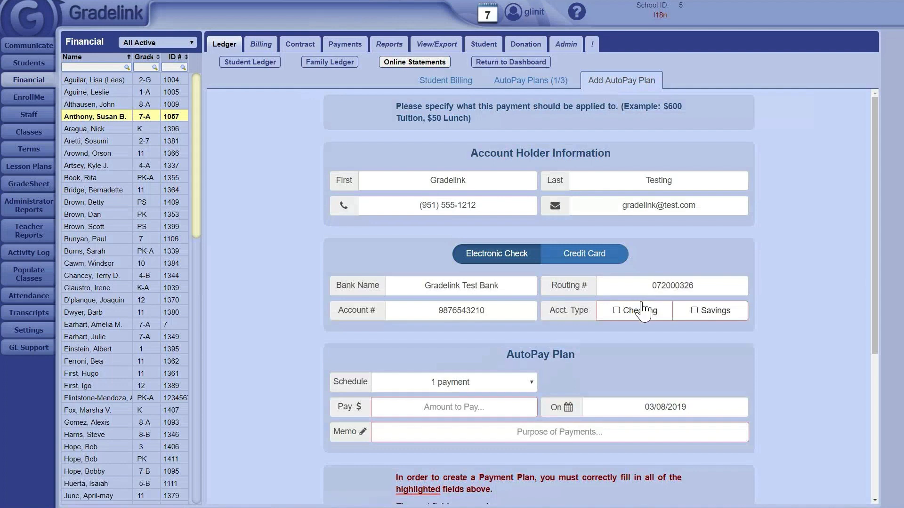
scroll(643, 309, "down", 1)
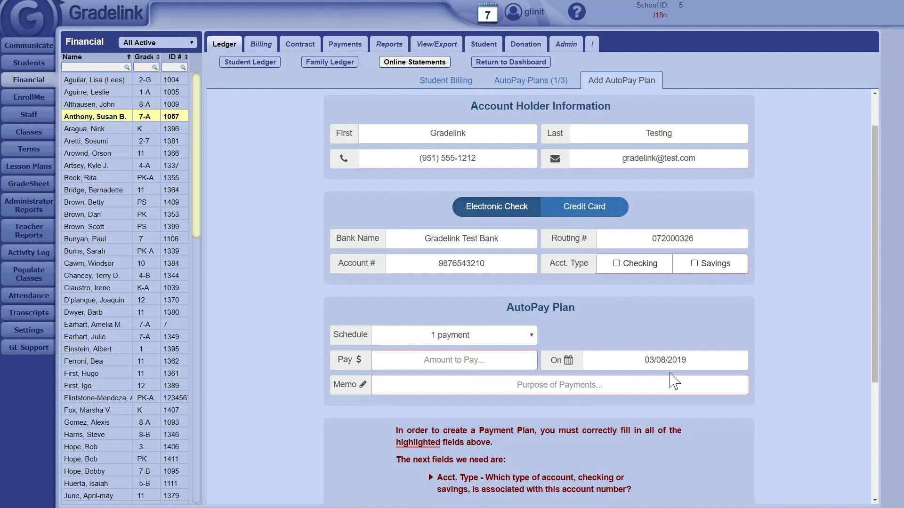
left_click(504, 338)
left_click(440, 271)
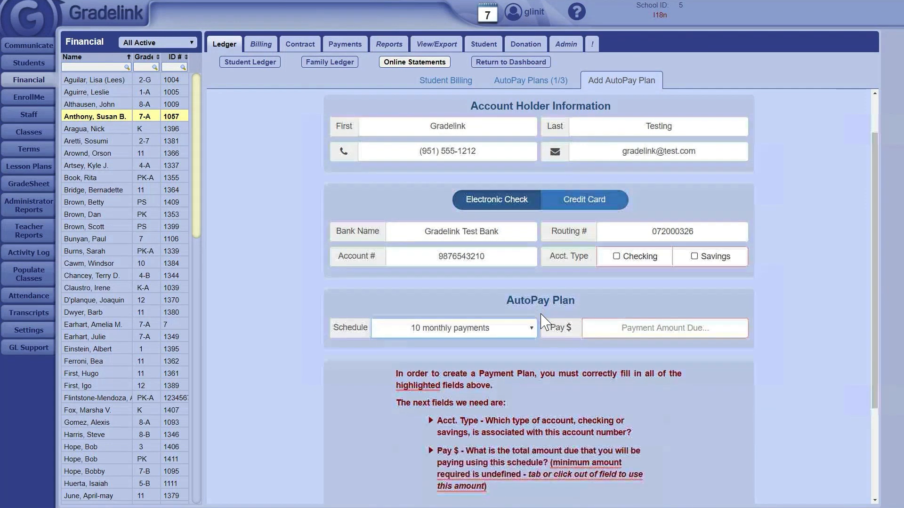
scroll(544, 323, "down", 1)
left_click(665, 288)
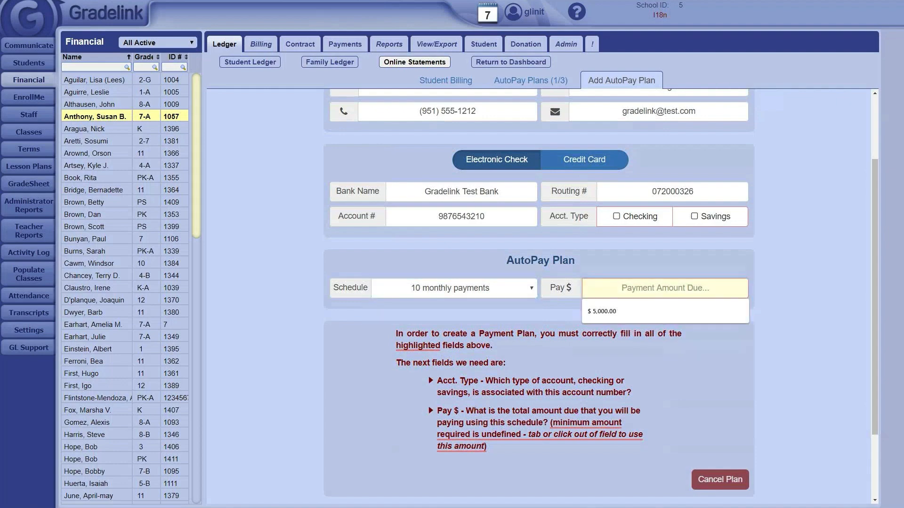
left_click(612, 311)
scroll(617, 337, "down", 1)
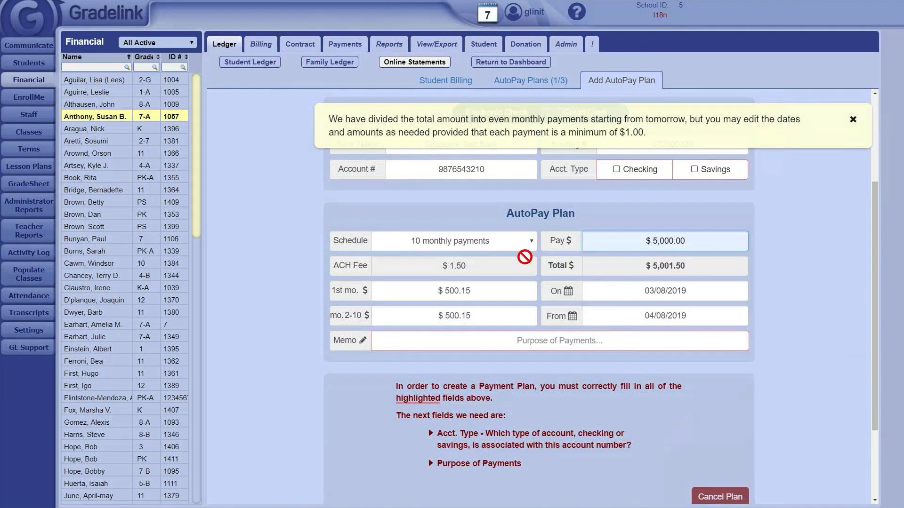
left_click(725, 498)
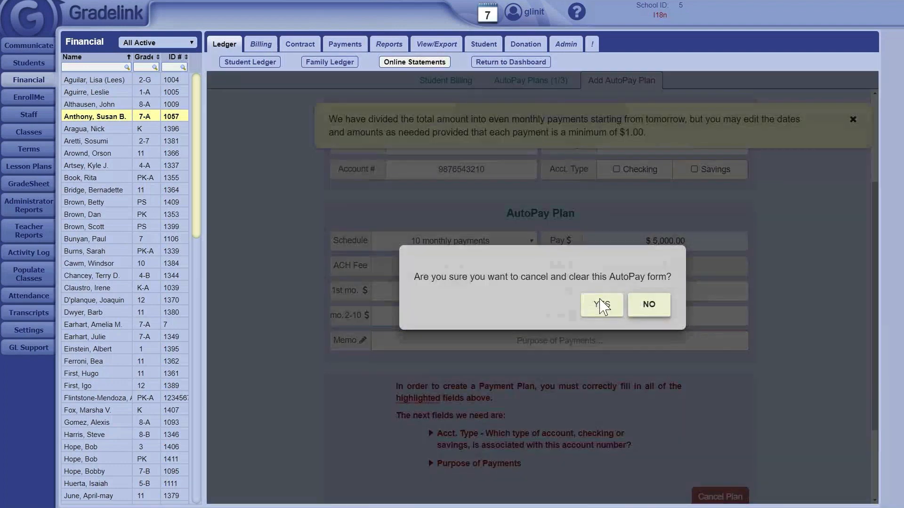
left_click(600, 306)
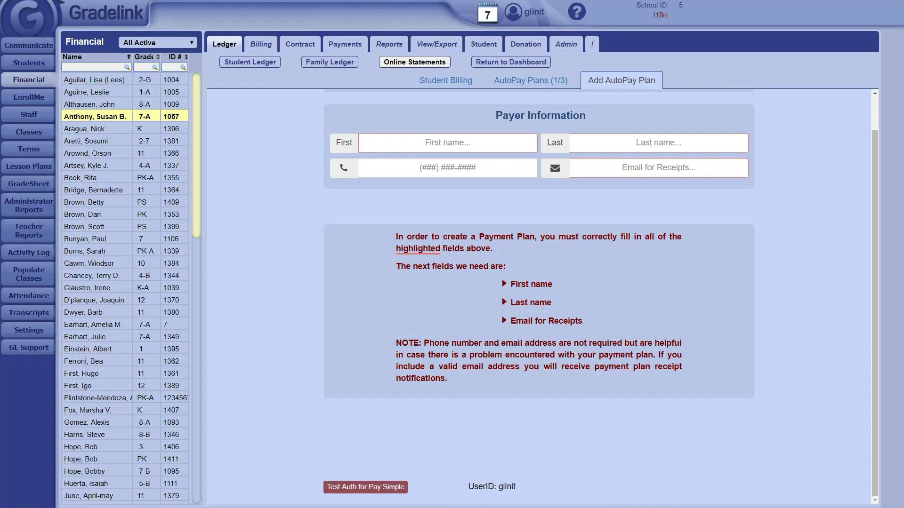
Review the staff records of the principal (16th listed), the English instructor (5th listed) and the preschool aid (11th listed)
left_click(19, 118)
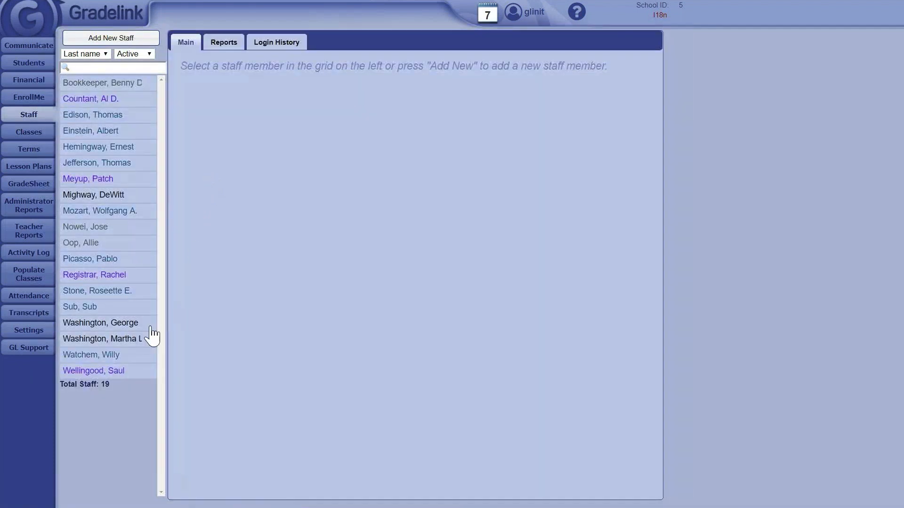
left_click(135, 324)
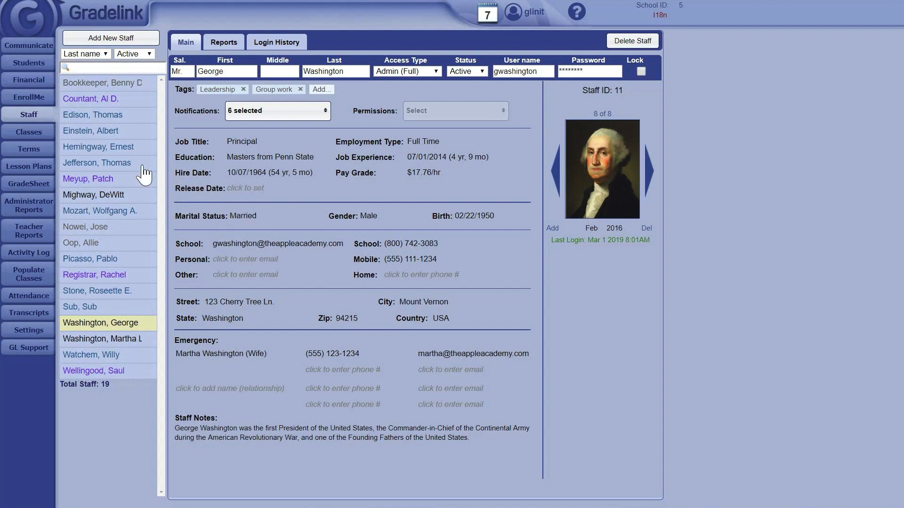
left_click(134, 147)
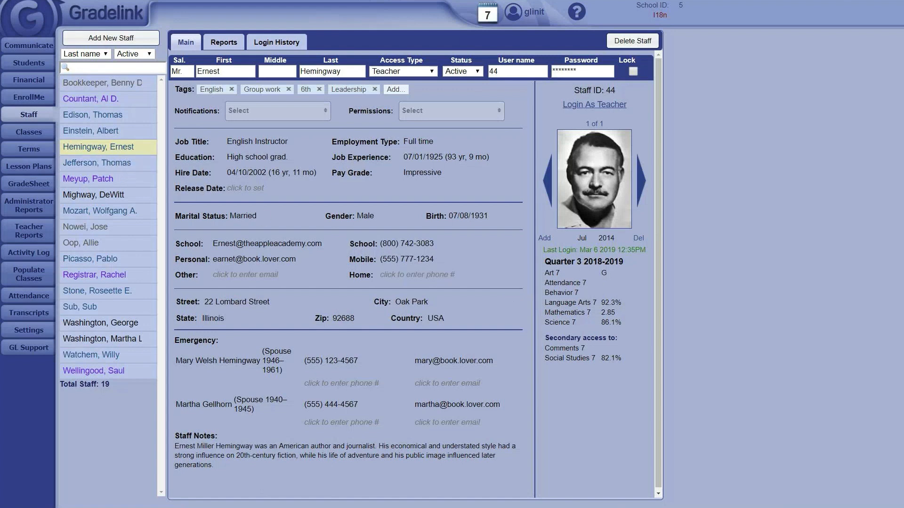
left_click(509, 172)
left_click(438, 275)
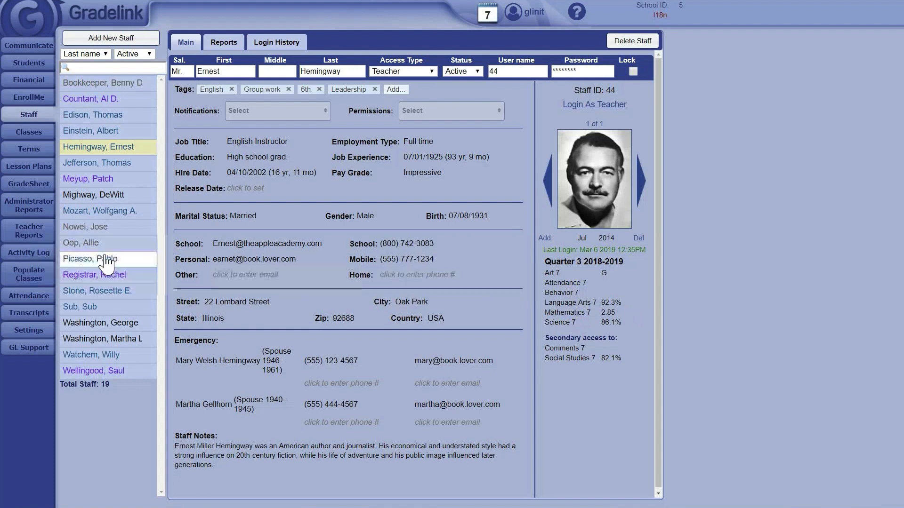
left_click(90, 245)
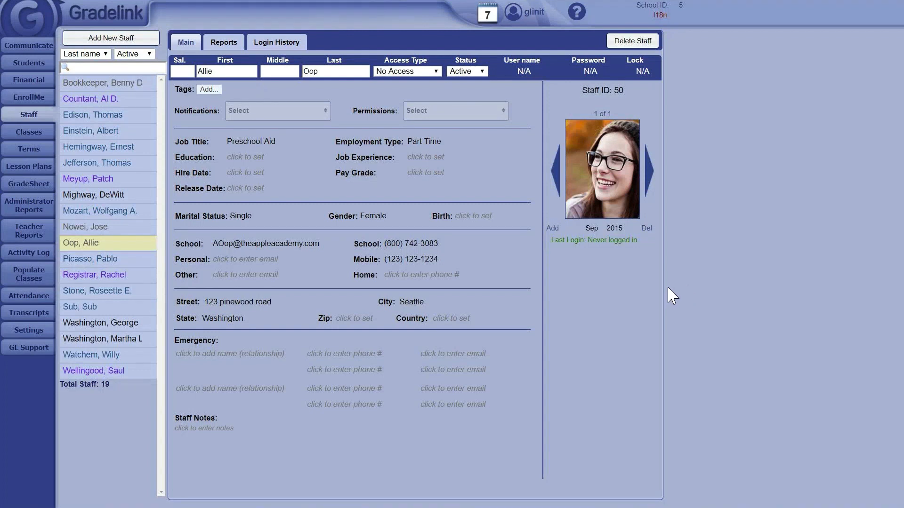
left_click(422, 275)
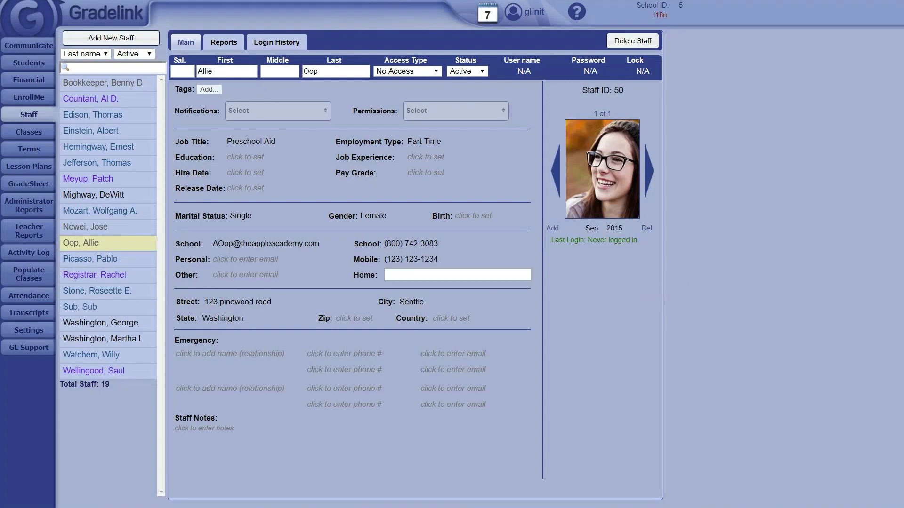
left_click(354, 309)
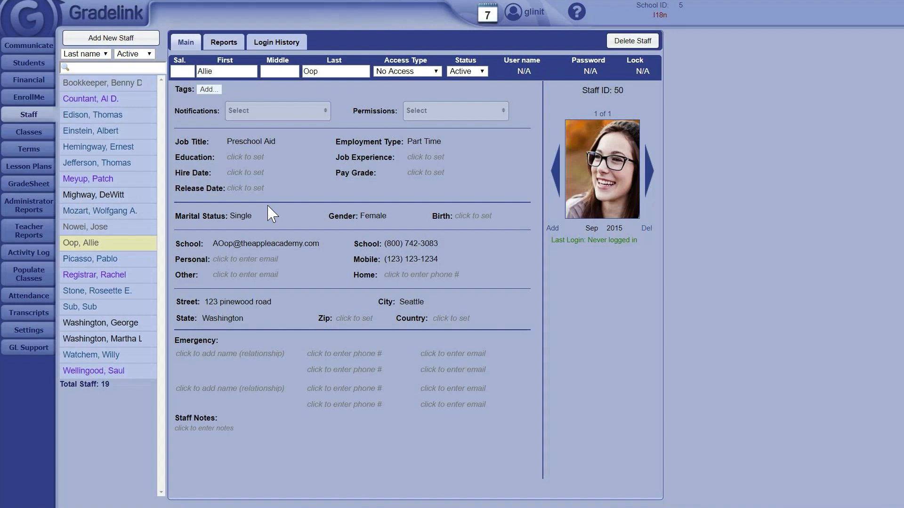
Look over the class setup page and the terms page, and return to the classes
left_click(31, 129)
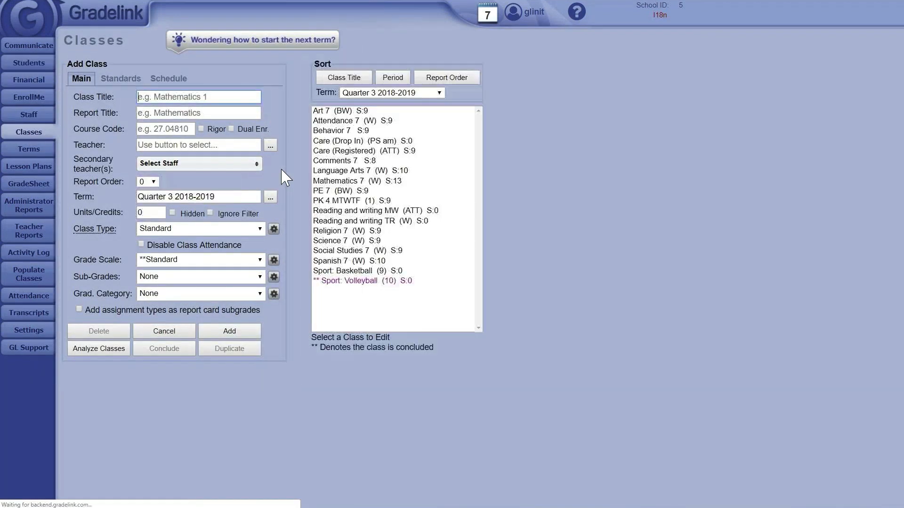
left_click(30, 149)
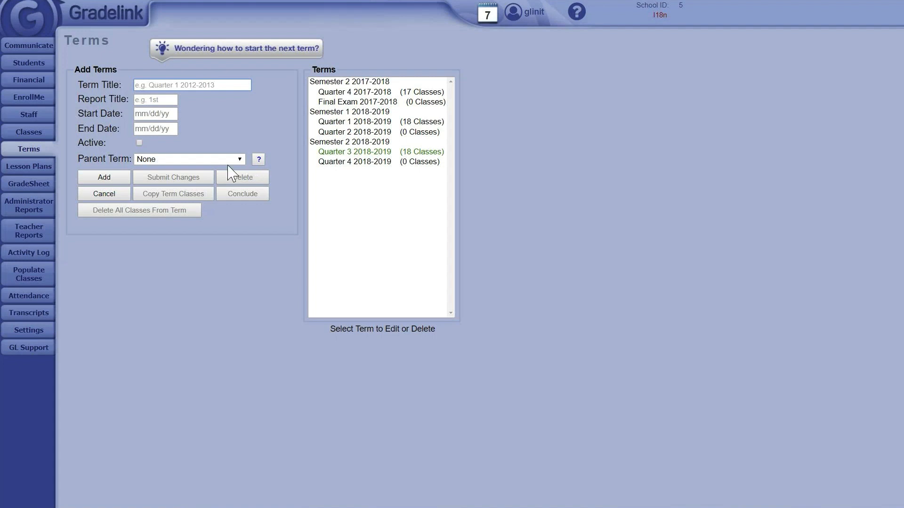
left_click(33, 133)
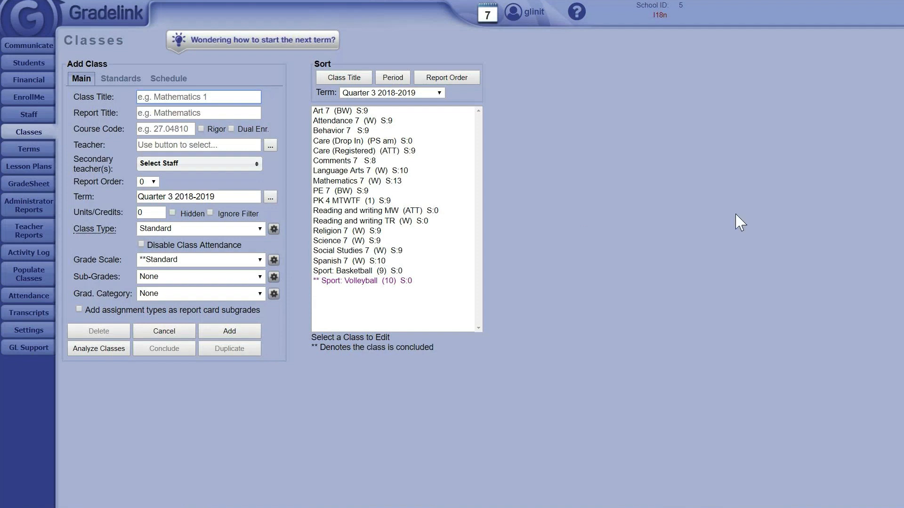
Review the Comments 7, Behavior 7, Attendance 7 and Sport: Basketball classes, and return to a blank class form
left_click(356, 162)
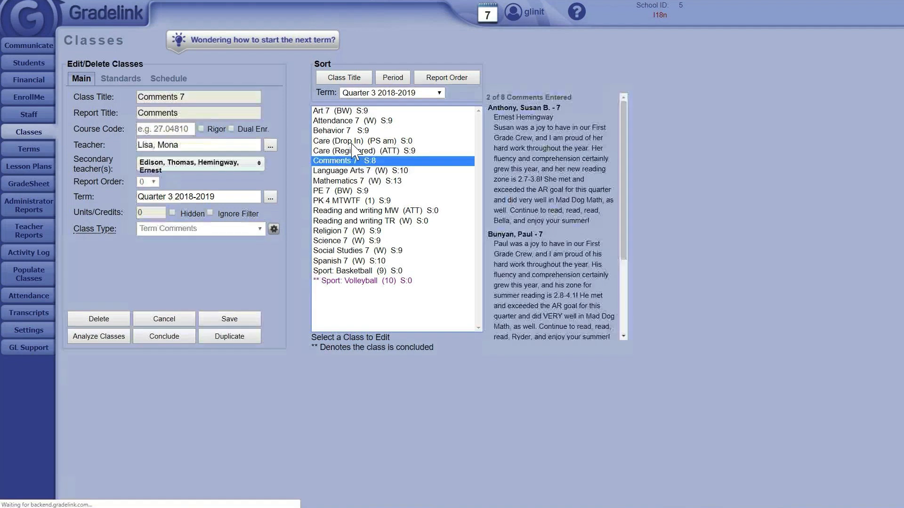
left_click(354, 131)
left_click(352, 125)
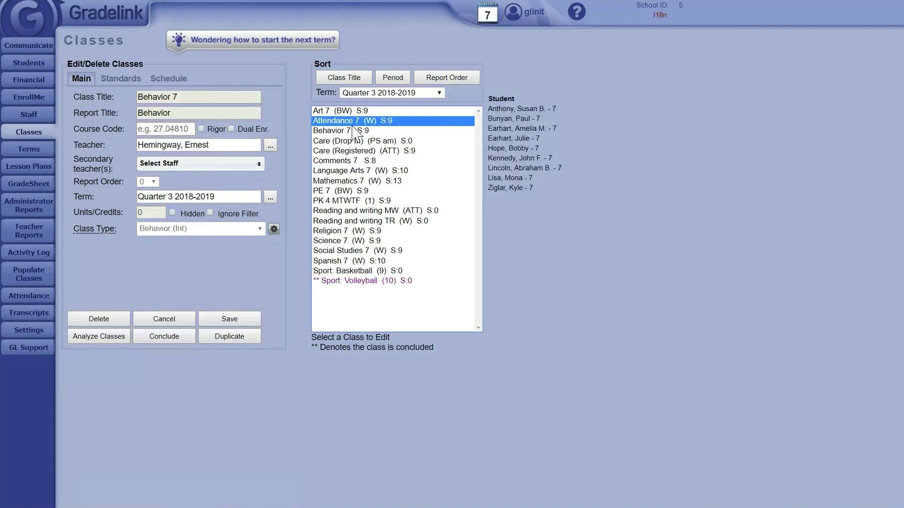
left_click(353, 271)
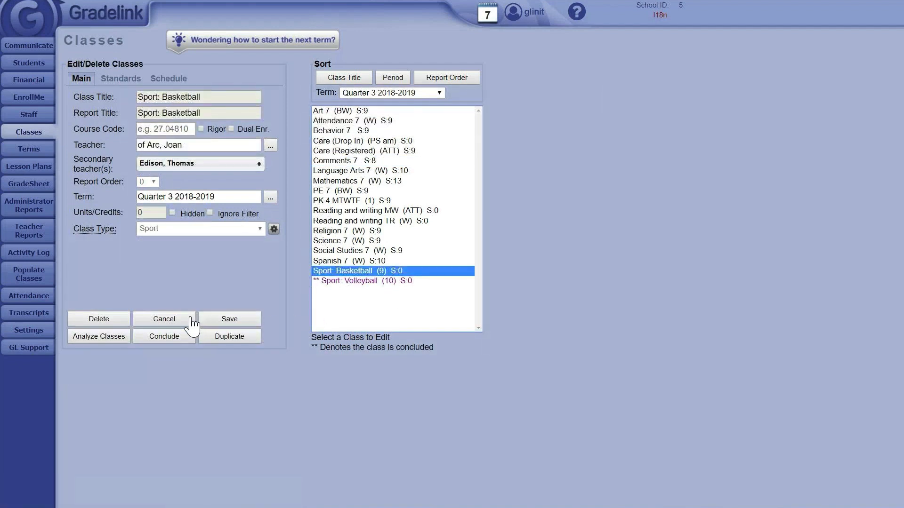
left_click(164, 320)
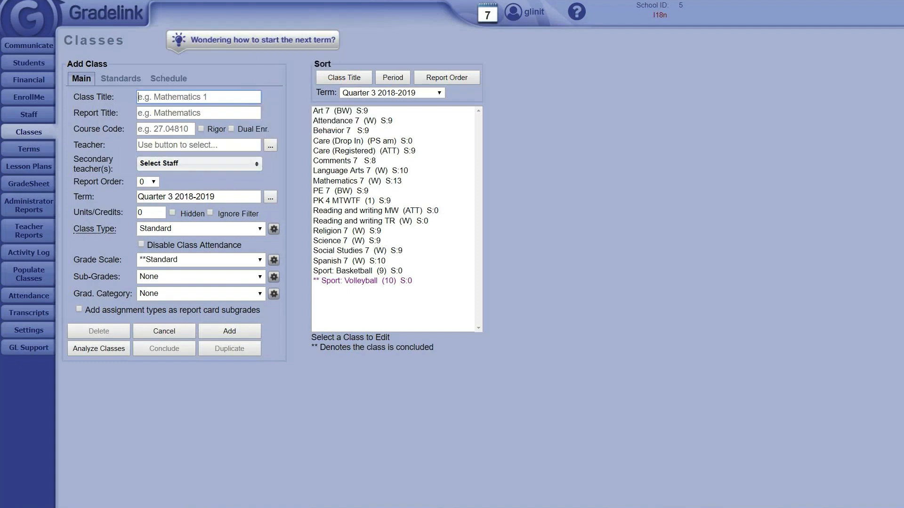
Review the grade scale and graduation category options for a new class, keeping **Standard and None
left_click(219, 261)
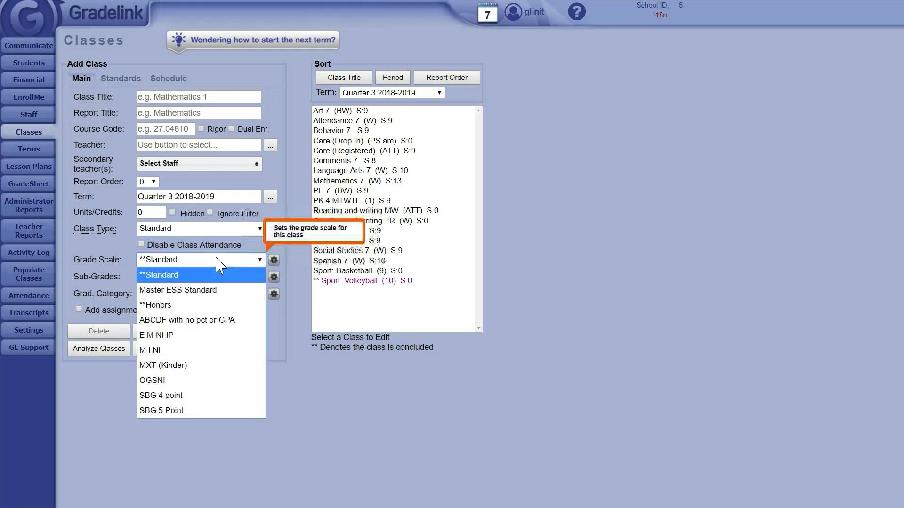
left_click(219, 275)
left_click(221, 294)
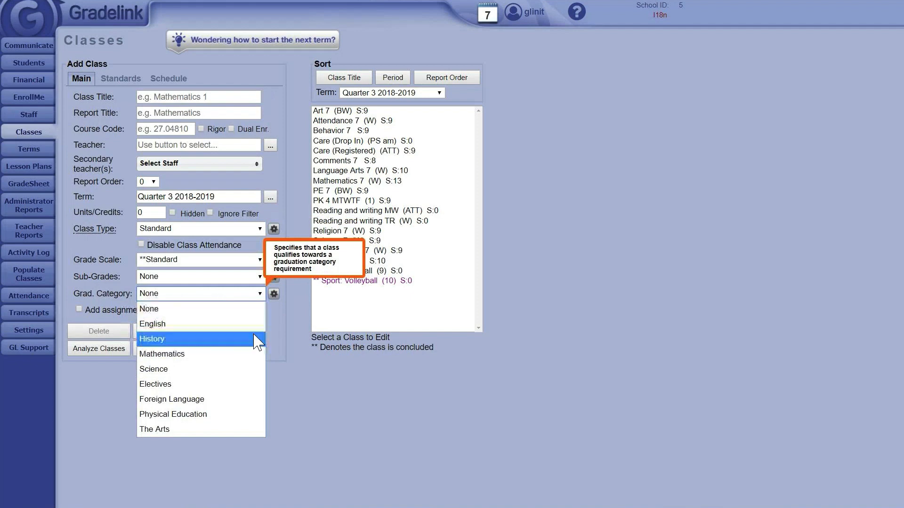
left_click(292, 346)
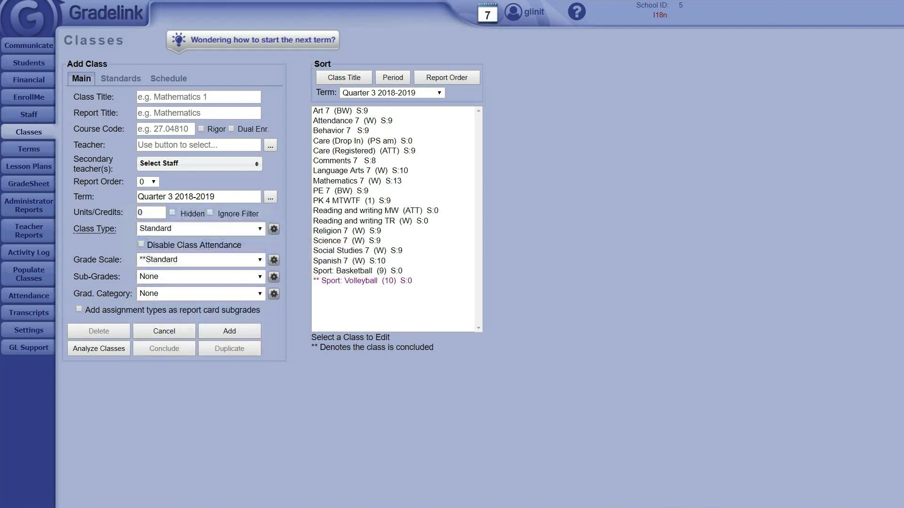
Review the new class's schedule types, keep Simple, set its period to 1 (8:00a-8:55a), and open the location for entry
left_click(170, 80)
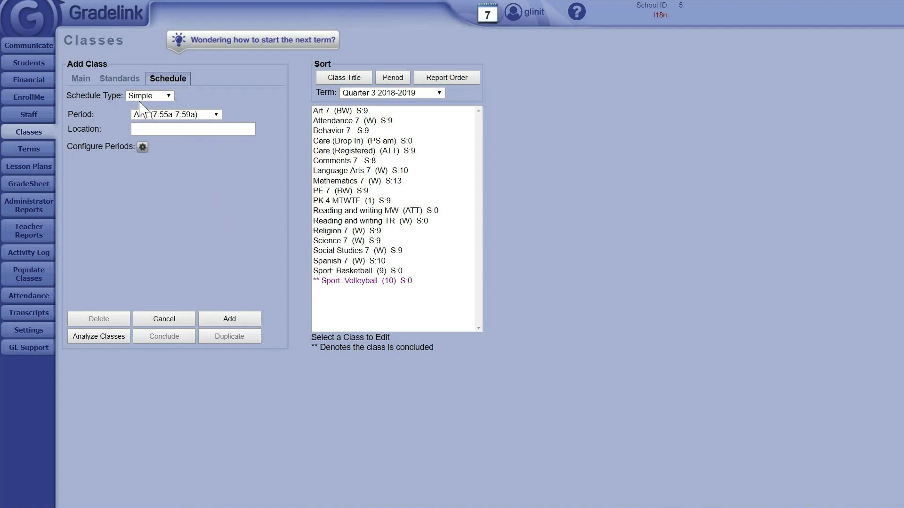
left_click(160, 96)
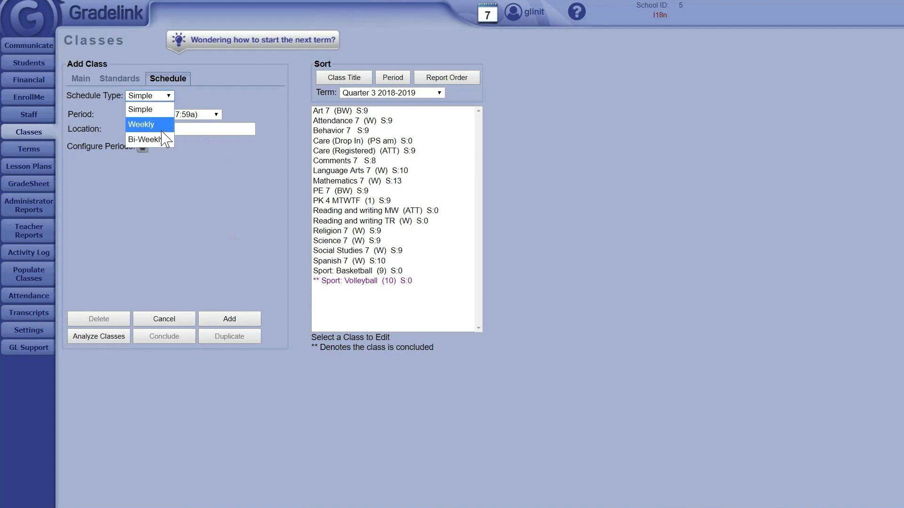
left_click(161, 109)
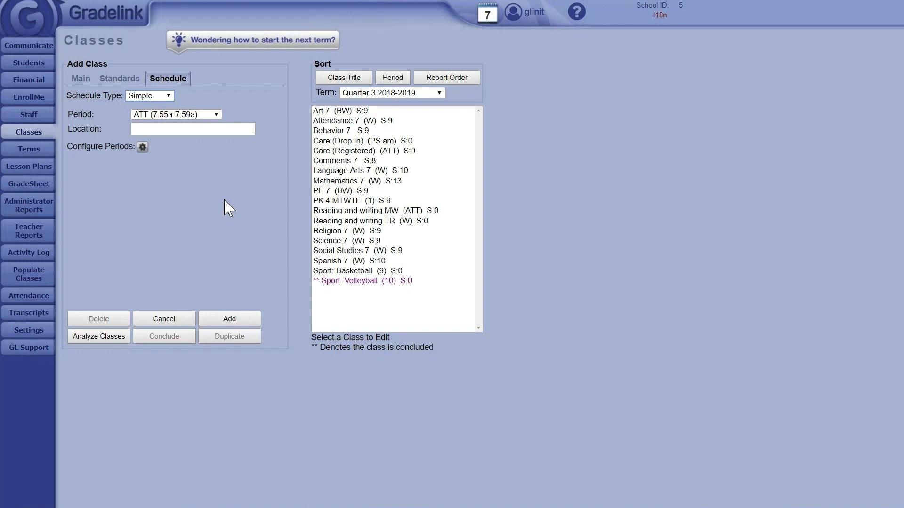
left_click(197, 115)
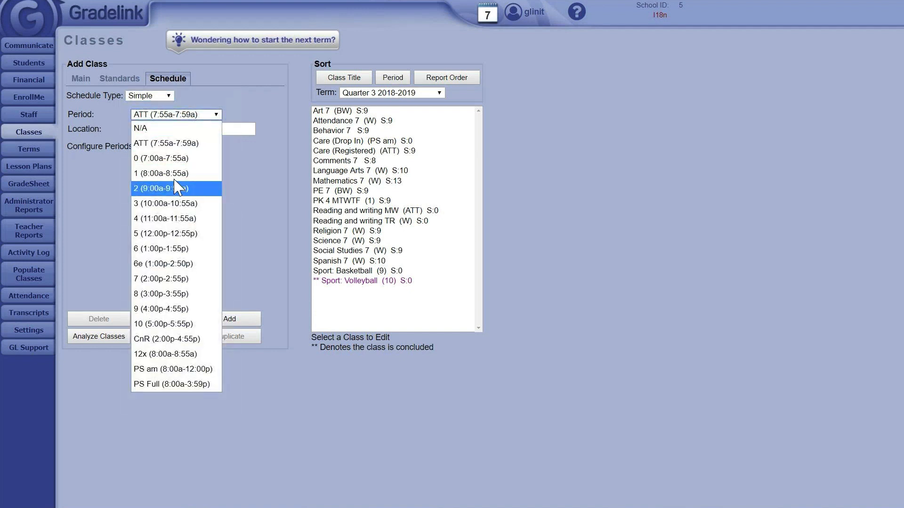
left_click(175, 181)
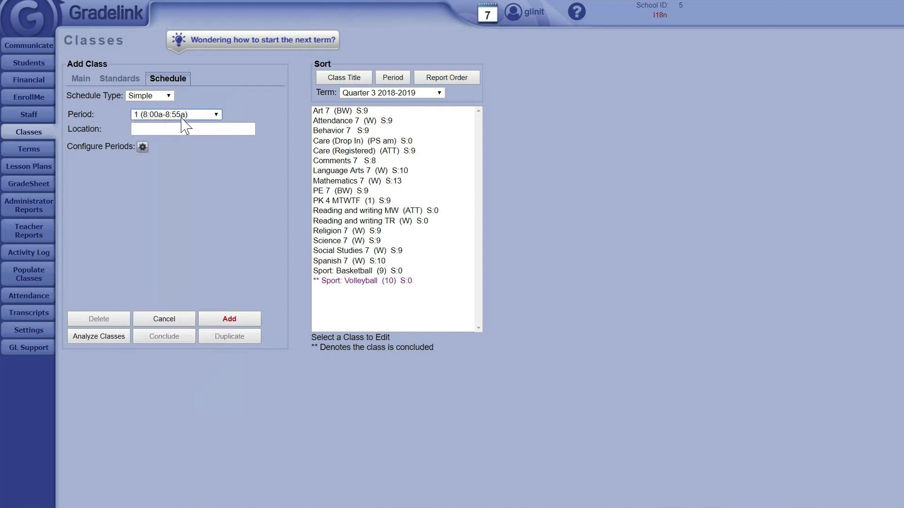
left_click(188, 129)
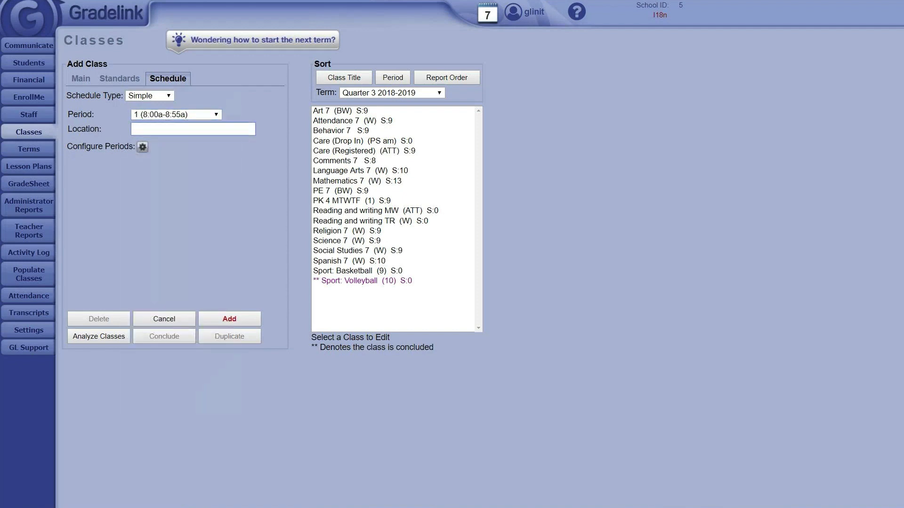
Enter Room #200 as the new class's location, and cancel the class without adding it
type("Room #200")
left_click(184, 324)
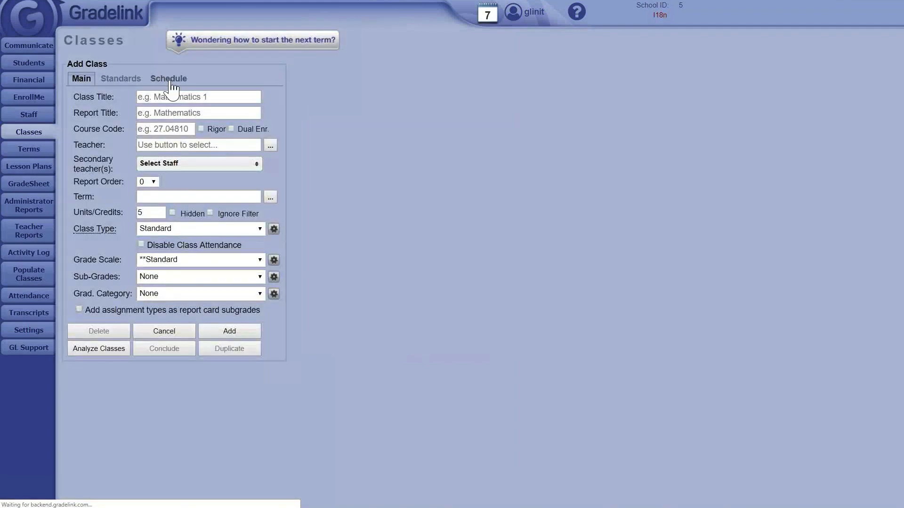
Give a new class a Bi-Weekly schedule with period 1 (8:00a-8:55a) on Monday, Wednesday and Friday of Week A
left_click(168, 80)
left_click(147, 97)
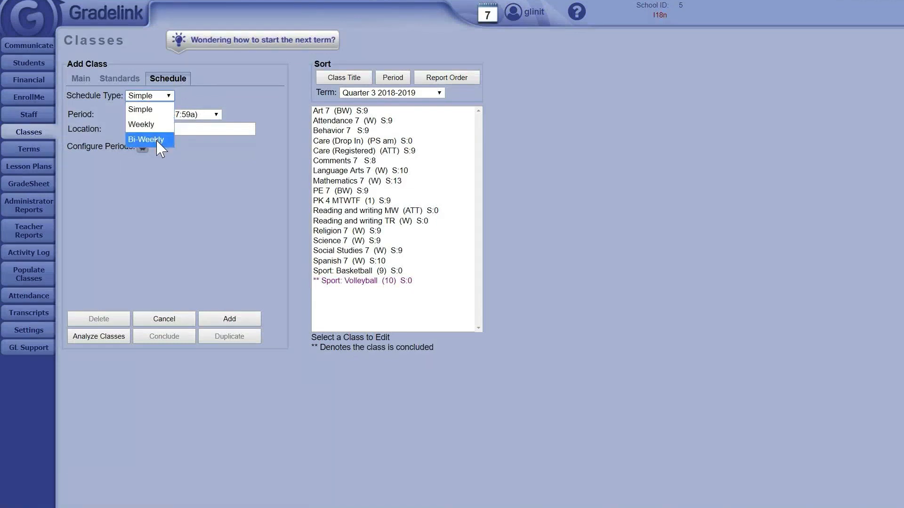
left_click(156, 142)
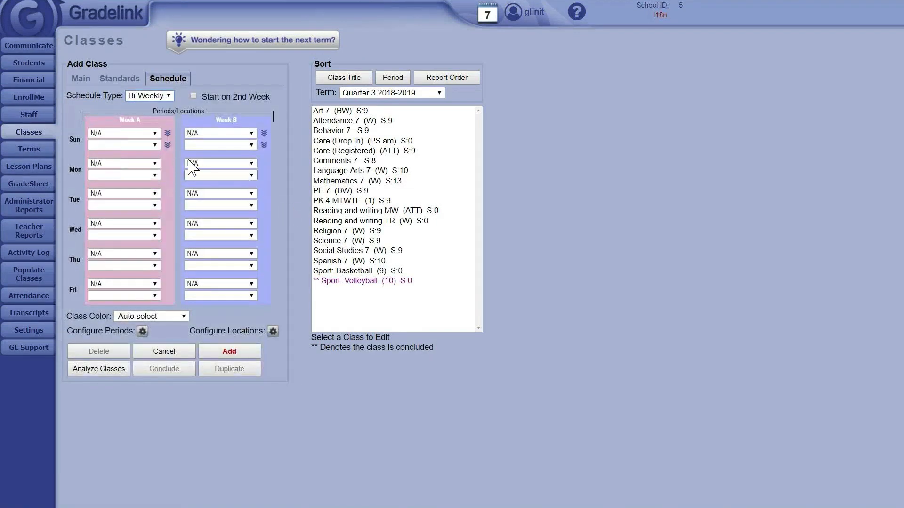
left_click(117, 165)
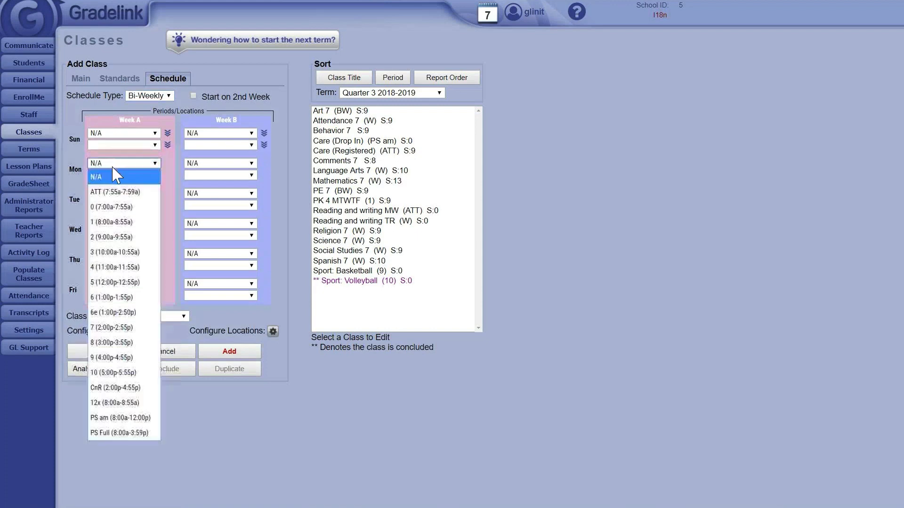
left_click(120, 224)
left_click(115, 225)
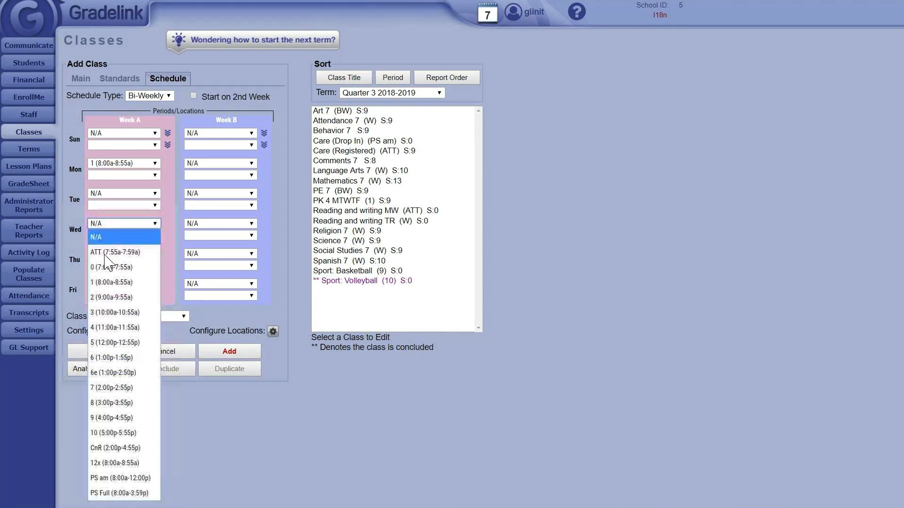
left_click(105, 282)
left_click(105, 283)
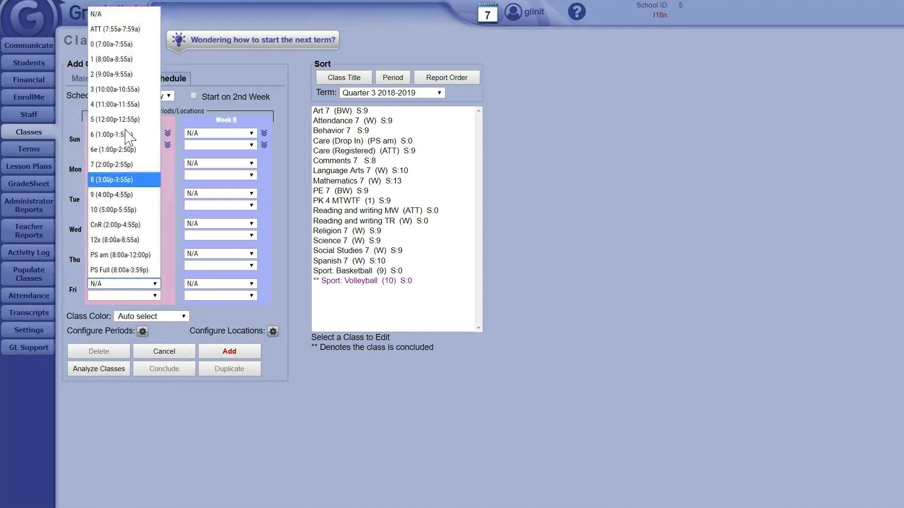
left_click(116, 60)
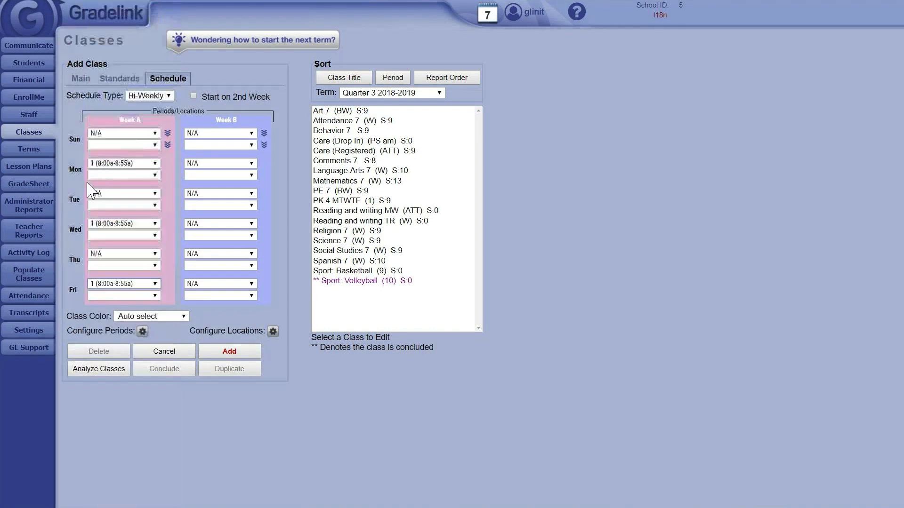
Set the Week A Tuesday and Thursday periods to 6 (1:00p-1:55p), and cancel the new class
left_click(110, 195)
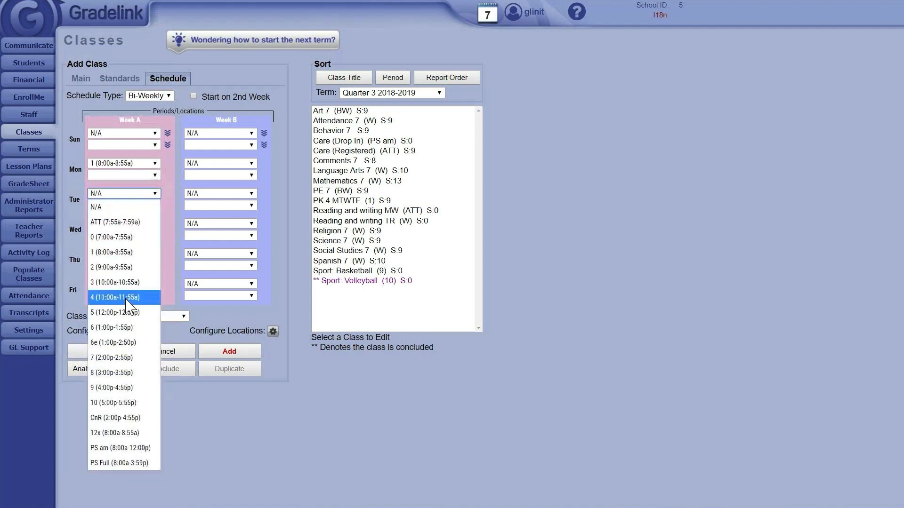
left_click(131, 328)
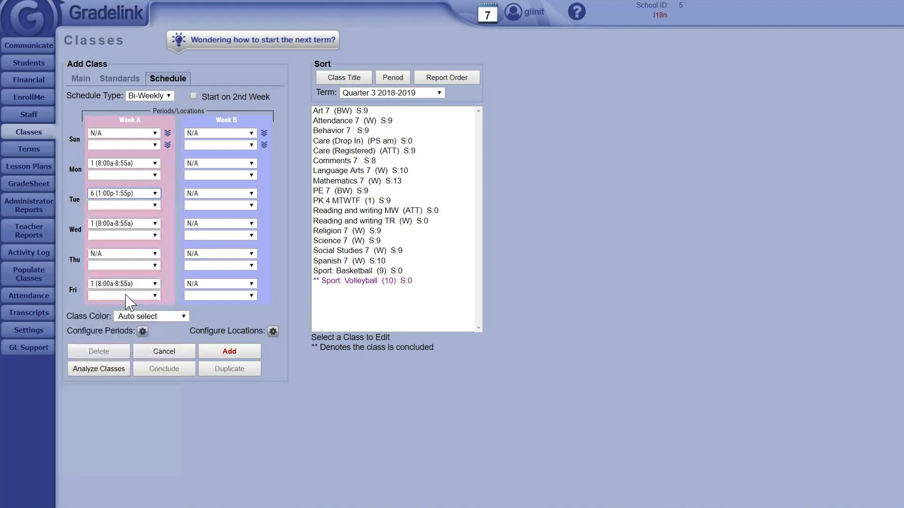
left_click(111, 258)
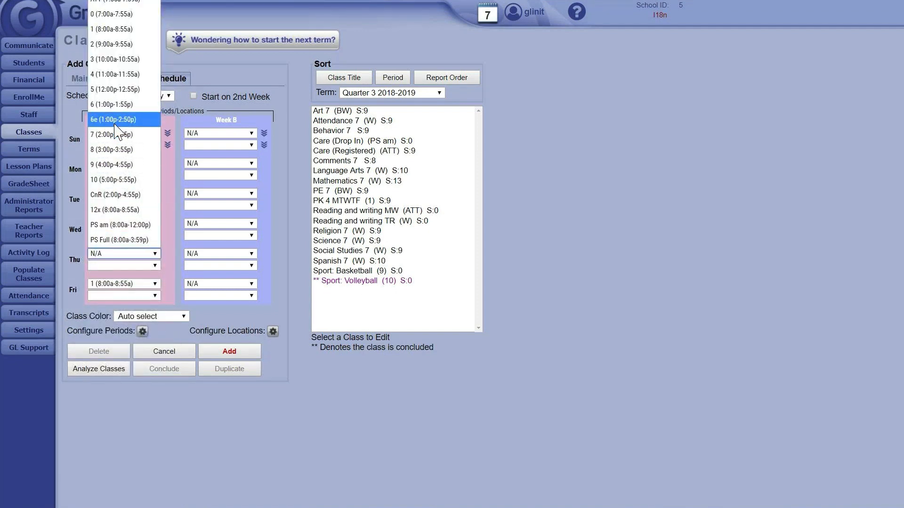
left_click(121, 135)
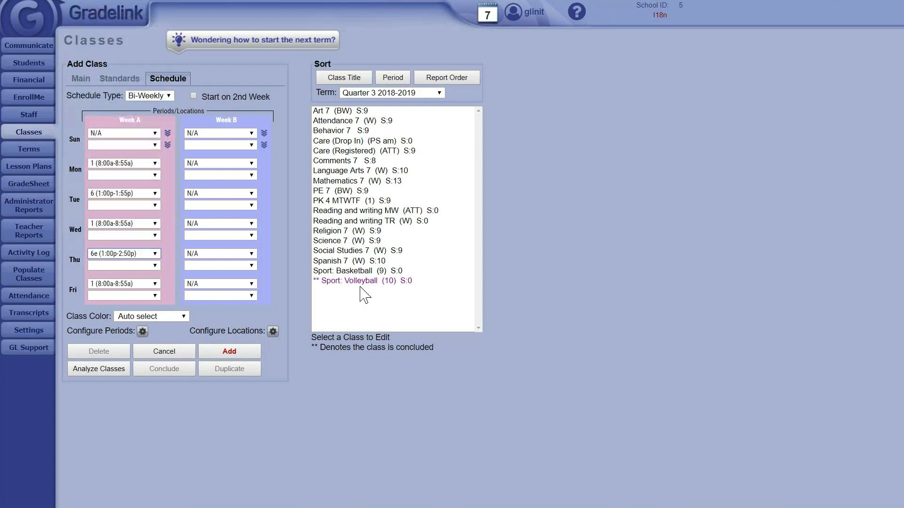
left_click(144, 255)
left_click(120, 104)
left_click(163, 351)
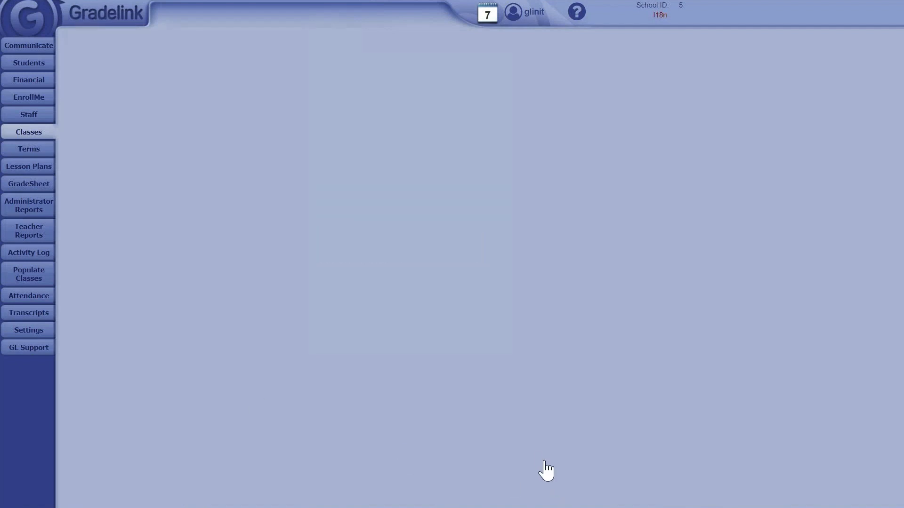
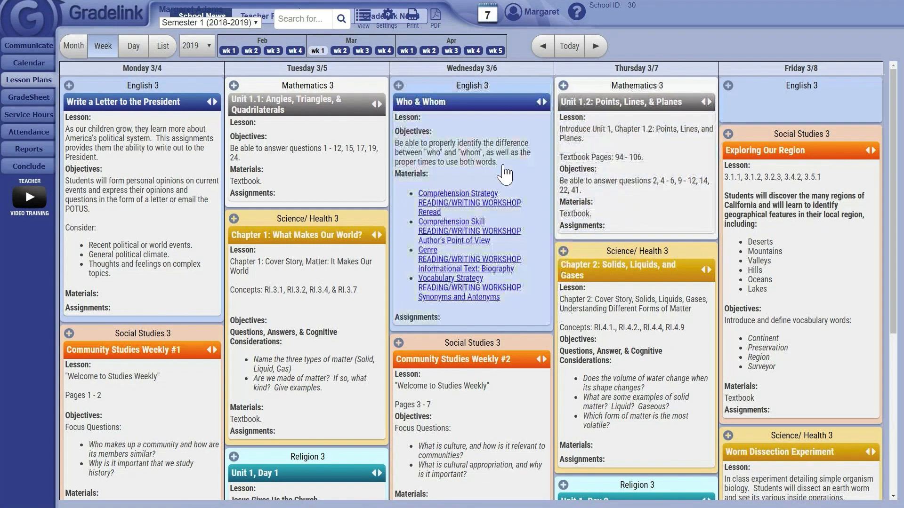
Open Wednesday's English 3 plan Who & Whom and review its objectives, planning, materials, attachments and assignments
left_click(507, 166)
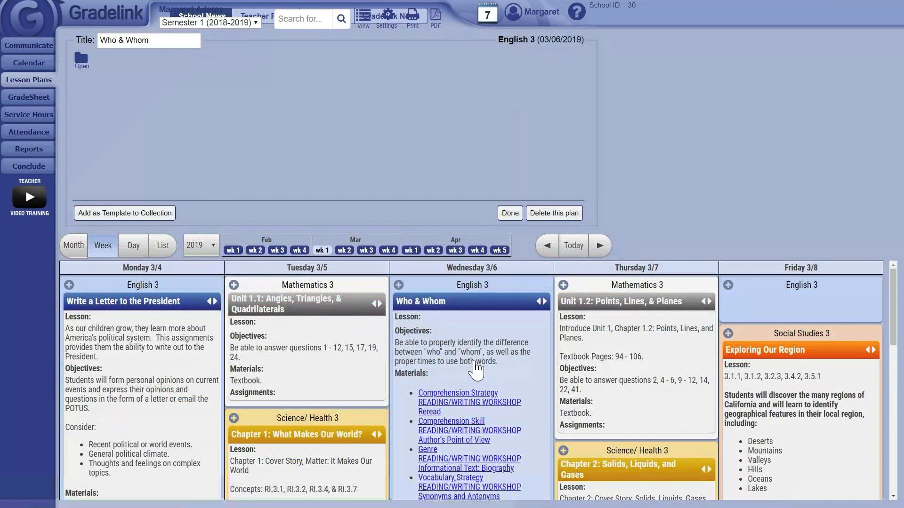
left_click(157, 66)
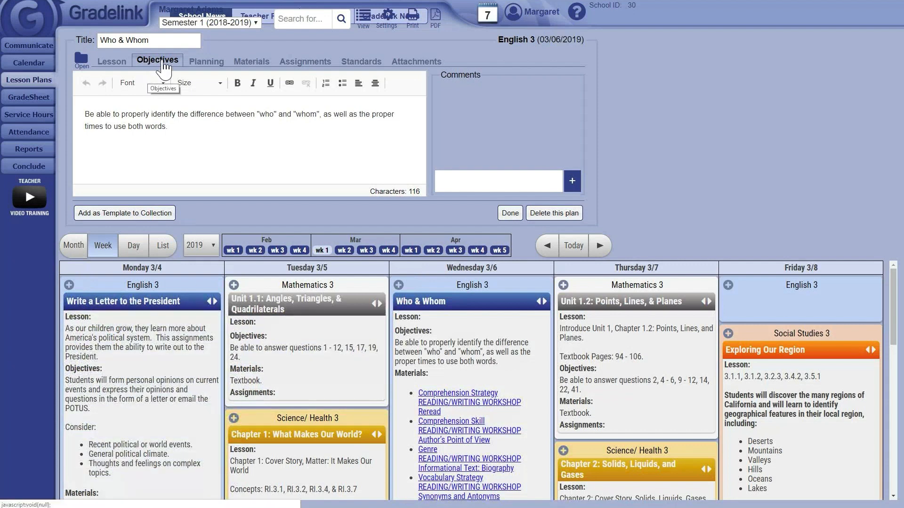
left_click(213, 66)
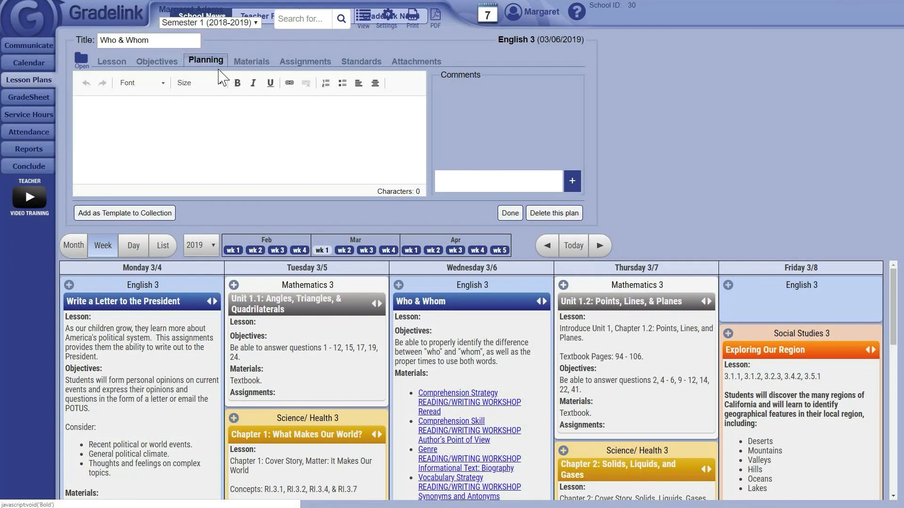
left_click(160, 60)
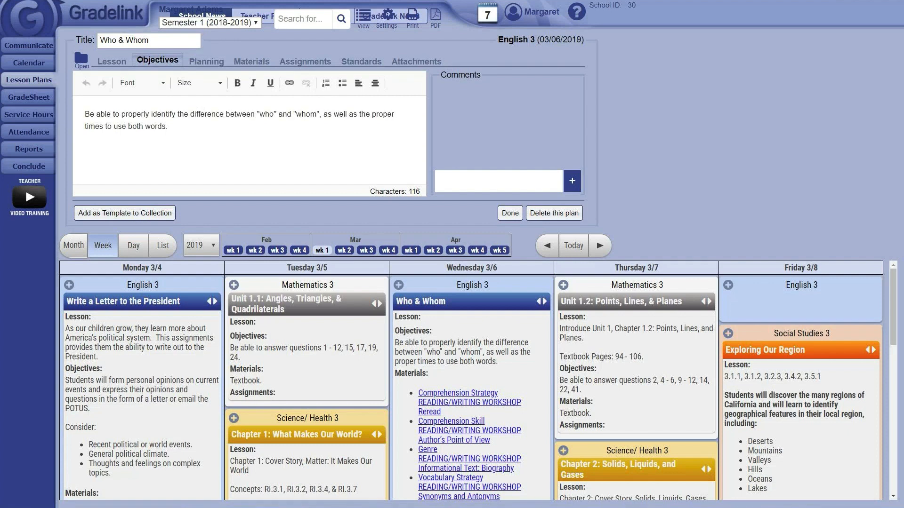
left_click(248, 61)
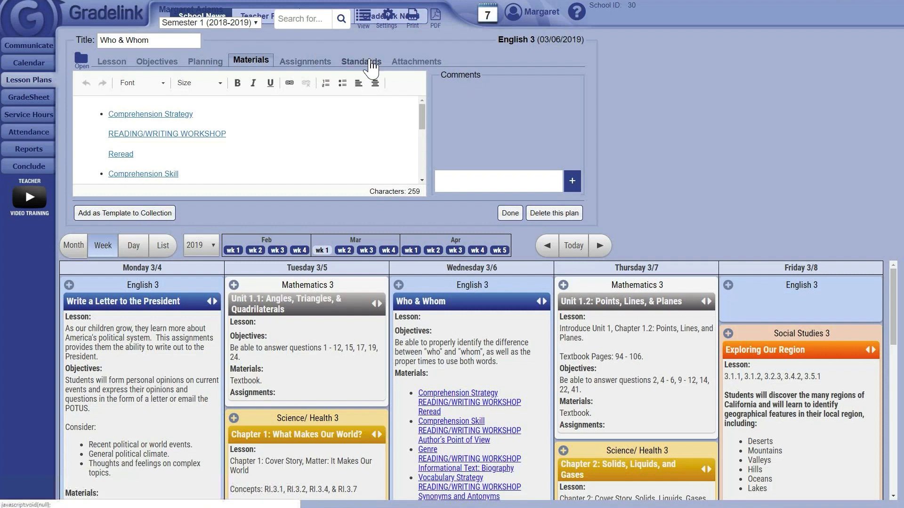
left_click(410, 66)
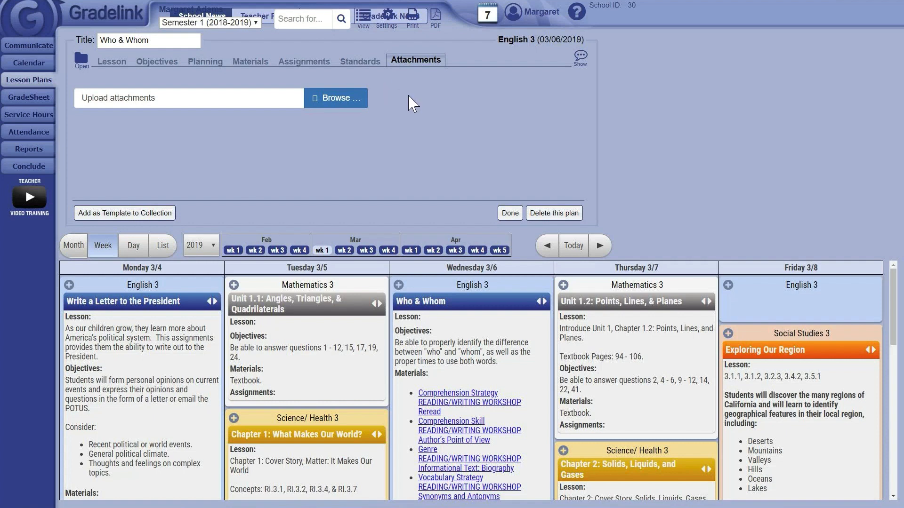
left_click(294, 65)
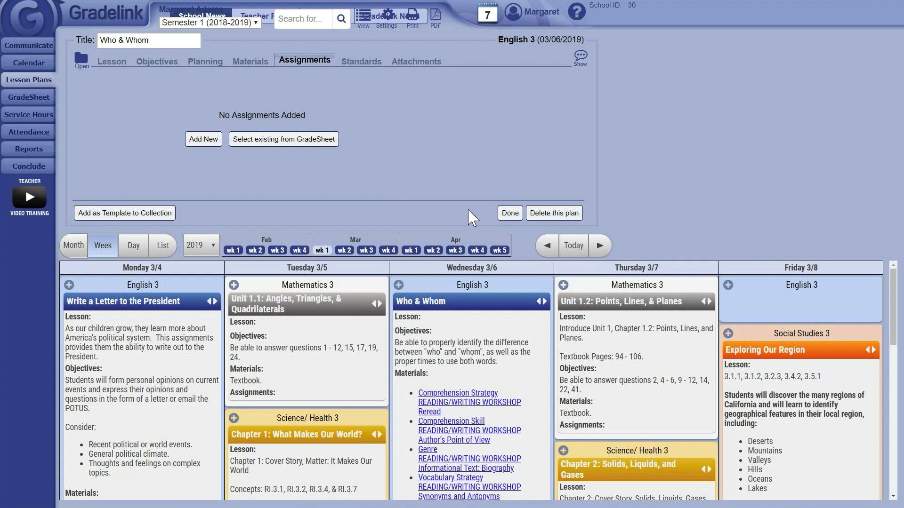
Look over the Who & Whom plan's objectives, lesson text and comments area
left_click(140, 66)
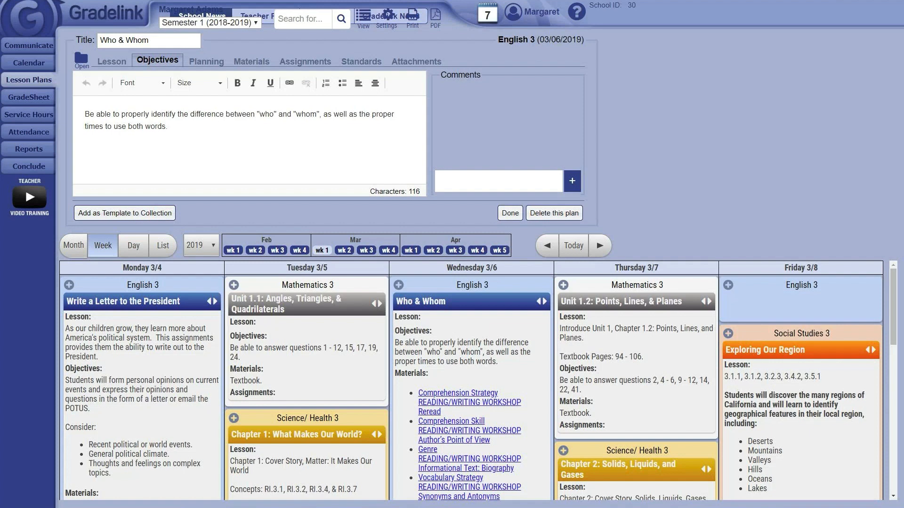
left_click(111, 61)
left_click(85, 114)
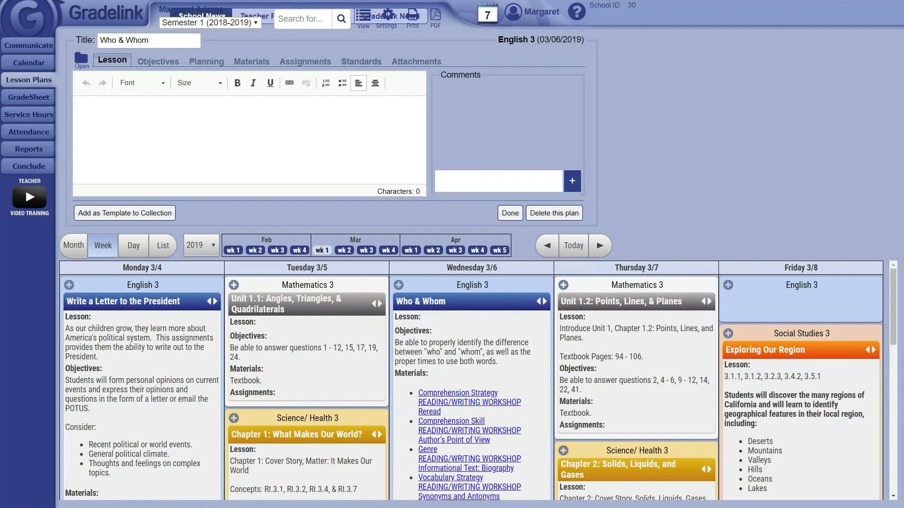
left_click(499, 182)
left_click(85, 114)
Apply the 'By the Great Horn Spoon' Drawing copy lesson from the collection to the Who & Whom plan, check its objectives, and finish editing
left_click(81, 60)
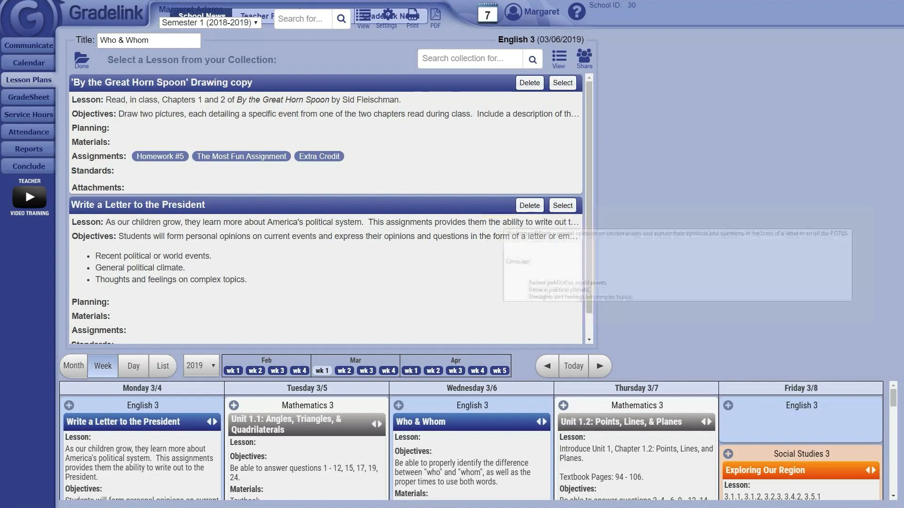
scroll(413, 232, "down", 1)
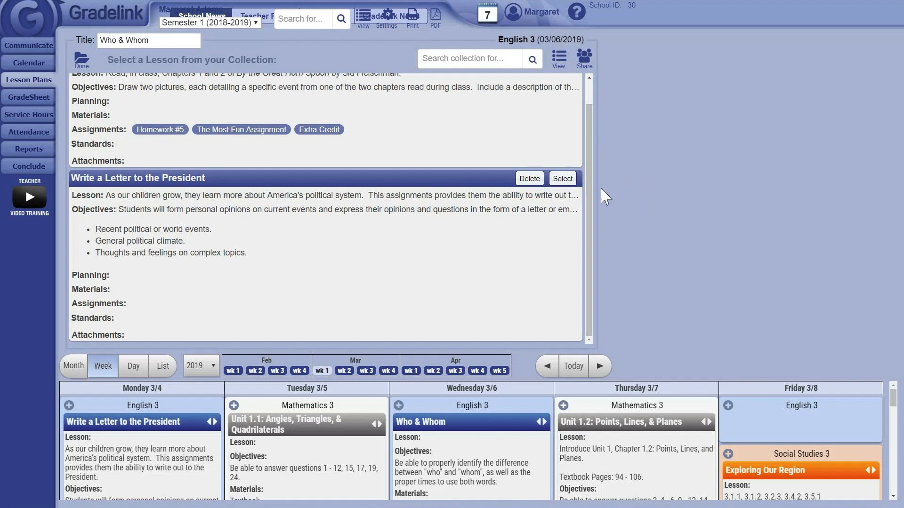
scroll(523, 198, "up", 1)
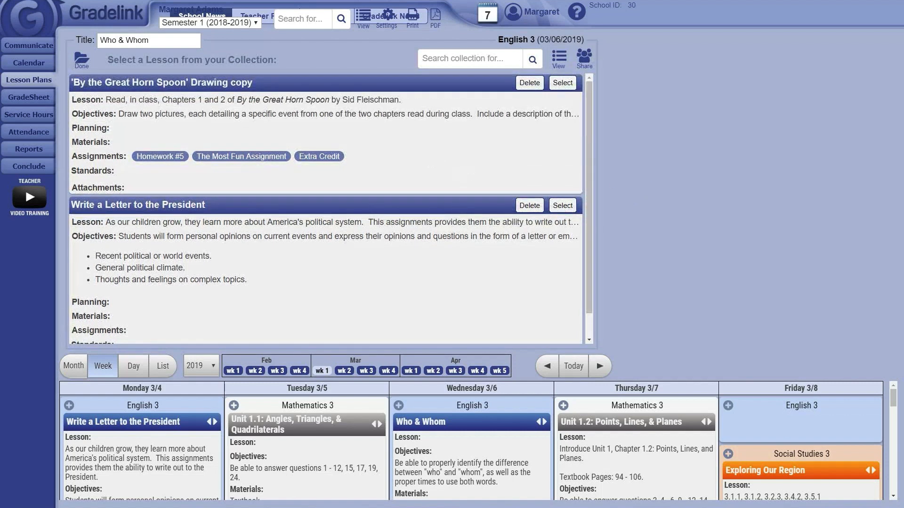
left_click_drag(72, 83, 268, 88)
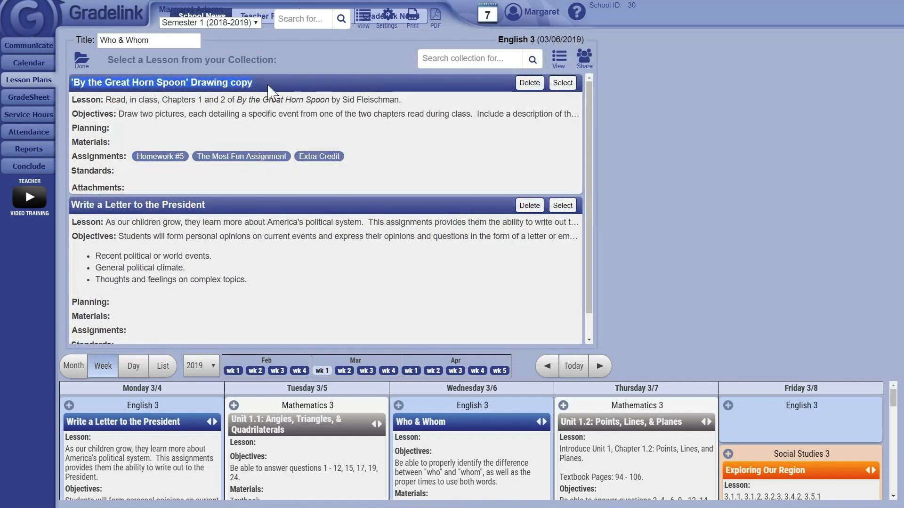
left_click(330, 99)
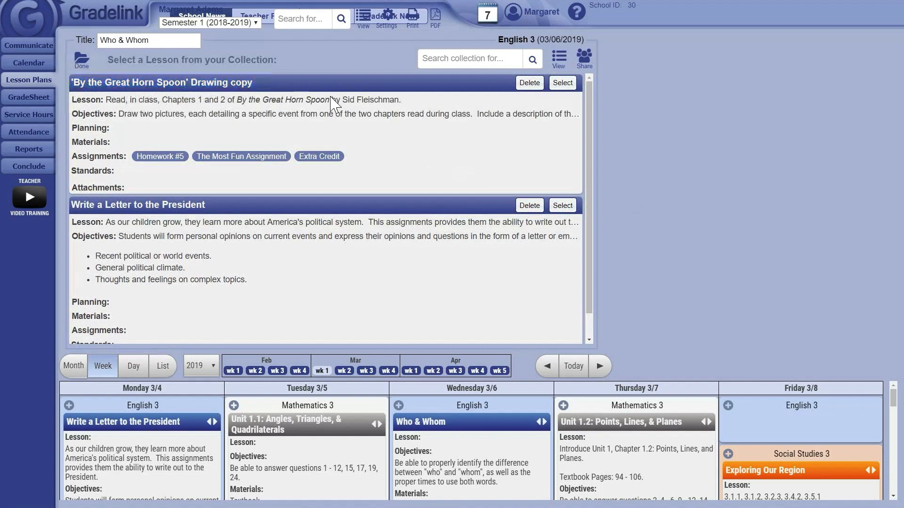
left_click(563, 82)
left_click(462, 174)
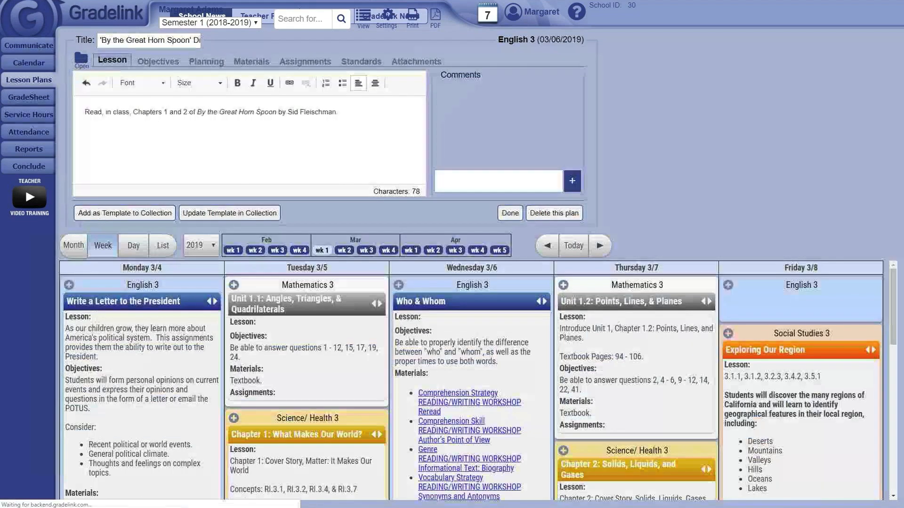
left_click(247, 114)
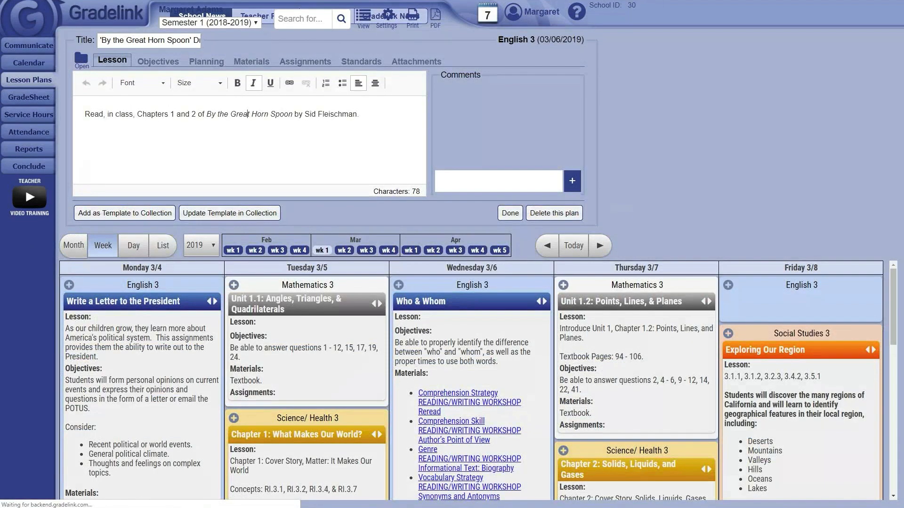
left_click(160, 62)
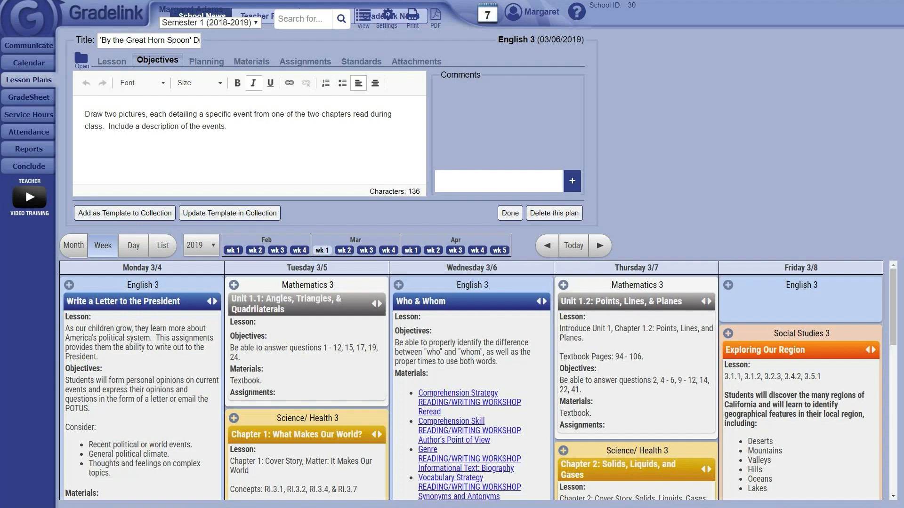
left_click(510, 214)
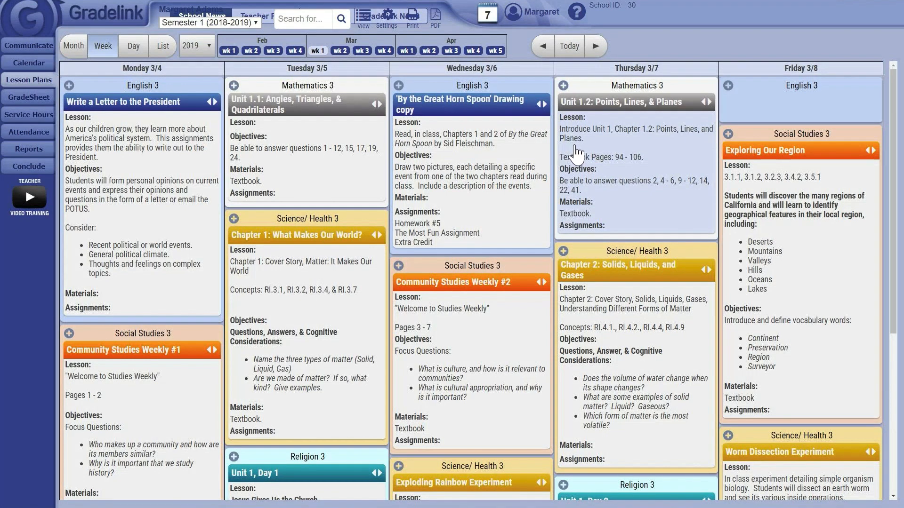
Review the copy, bump, extend and repeat options of Wednesday's English 3 plan with 5 days chosen, and close them
left_click(543, 110)
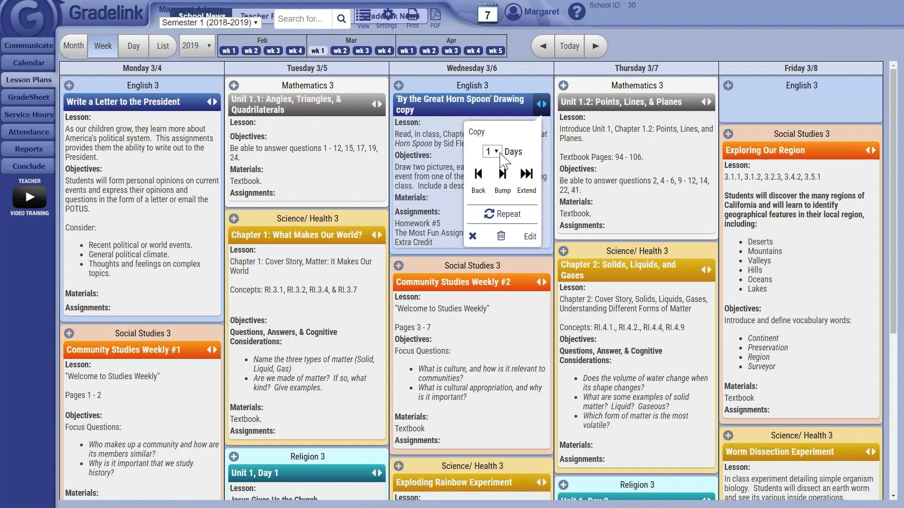
left_click(492, 152)
left_click(492, 230)
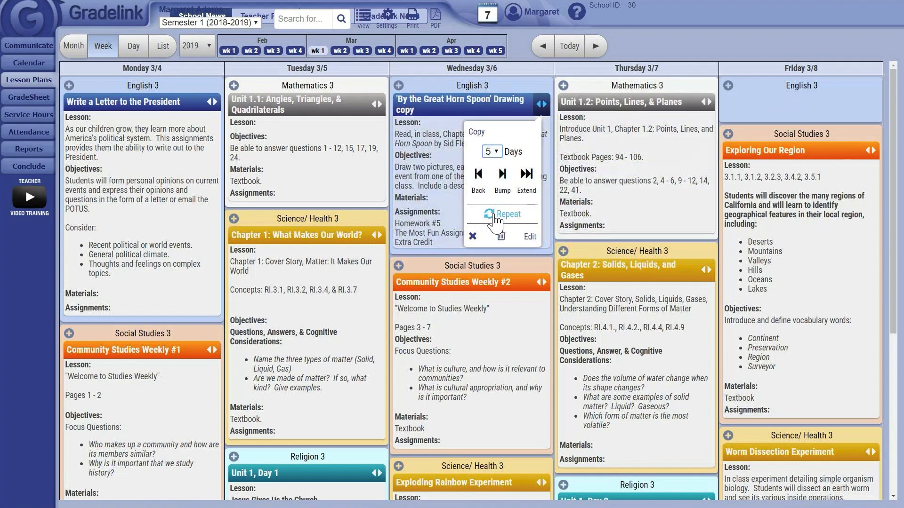
left_click(542, 104)
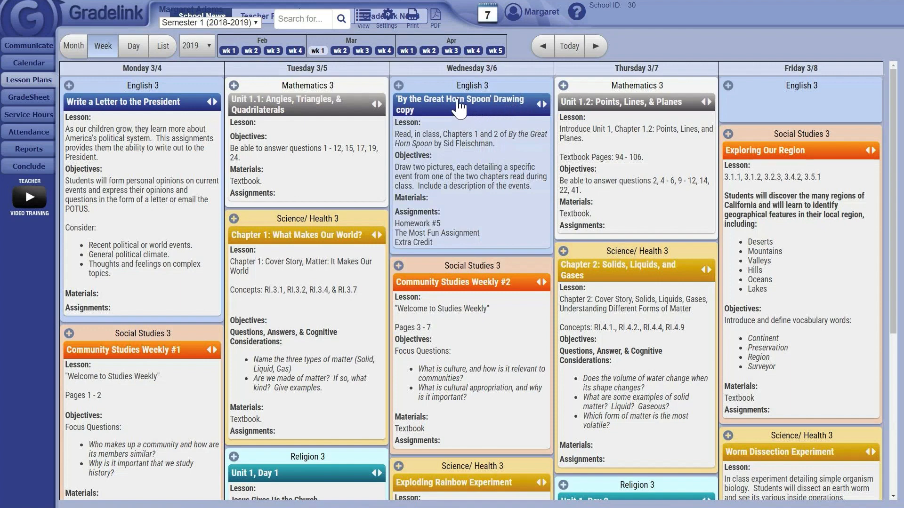
Move the 'By the Great Horn Spoon' Drawing copy plan from Wednesday 3/6 to Friday 3/8 in English 3
left_click_drag(471, 113, 796, 101)
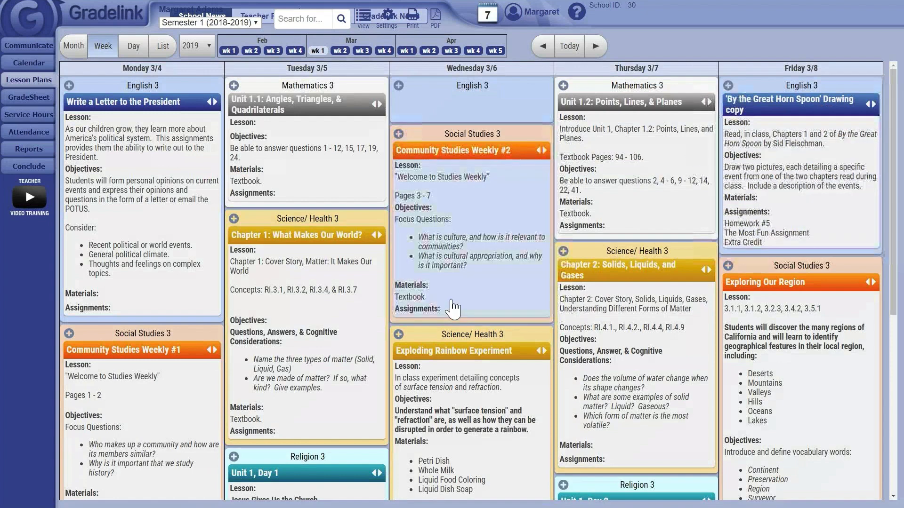
Move the 'By the Great Horn Spoon' Drawing copy plan from Friday 3/8 to Wednesday 3/6 and compare the month and week views
left_click_drag(768, 125, 452, 132)
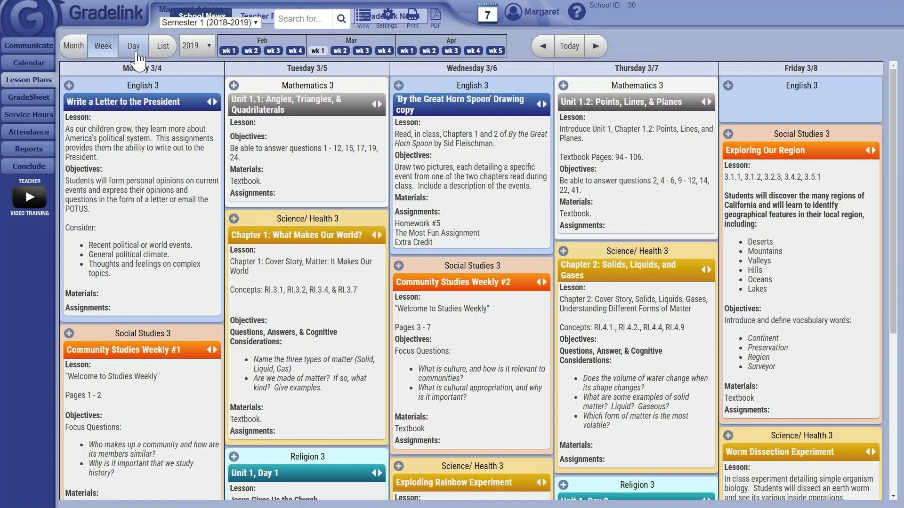
left_click(73, 46)
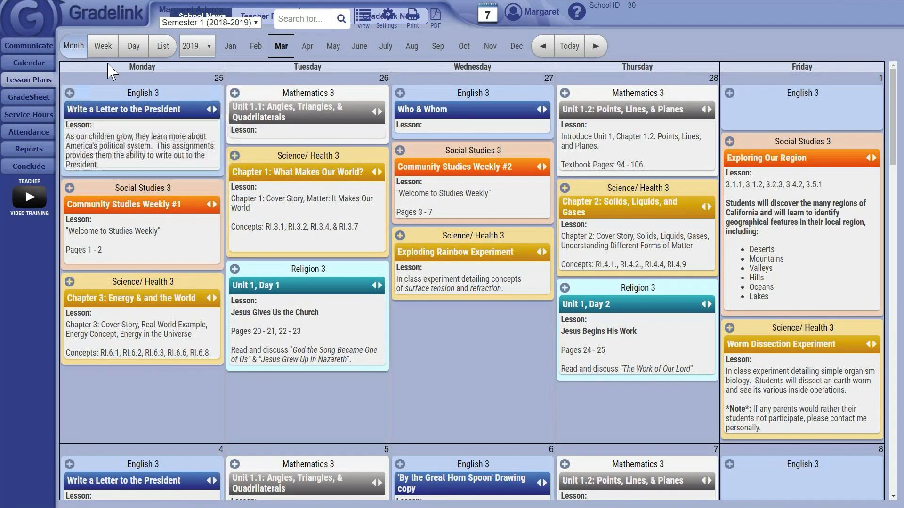
left_click(103, 46)
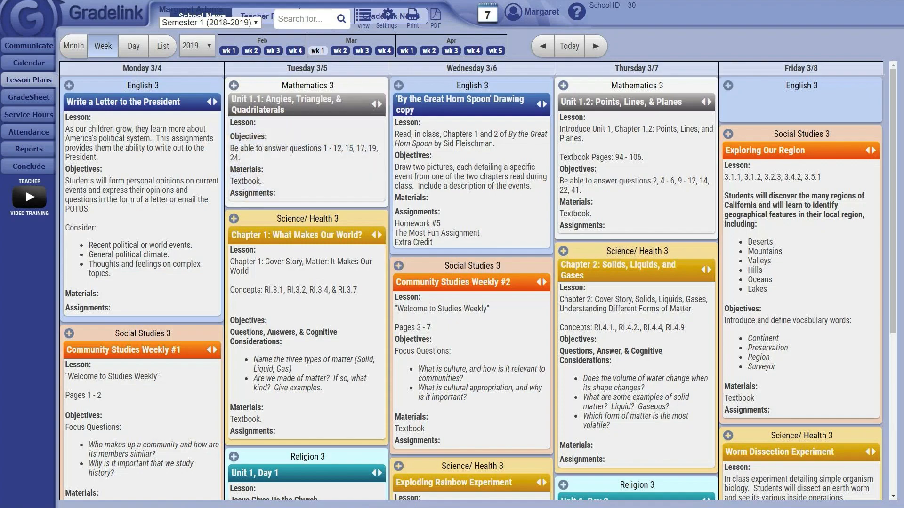
Look over the English 3 GradeSheet and its weighted assignment types
left_click(33, 97)
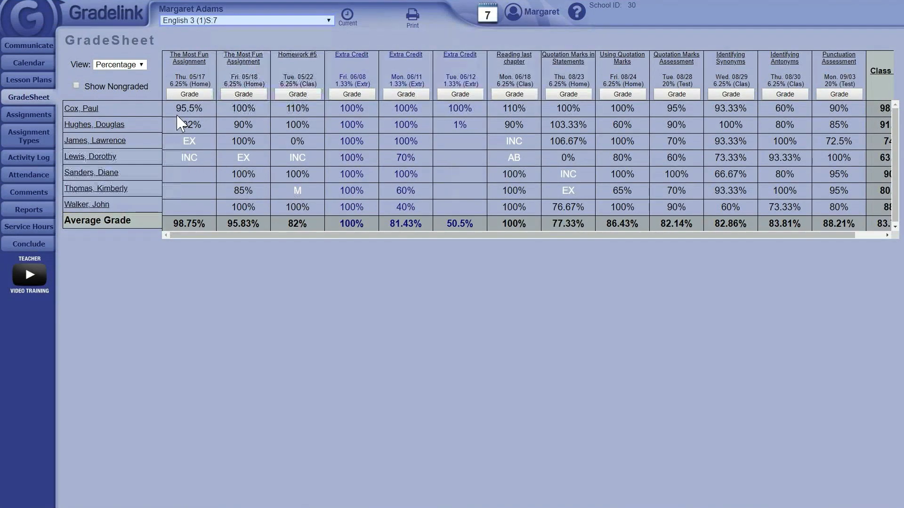
left_click(52, 140)
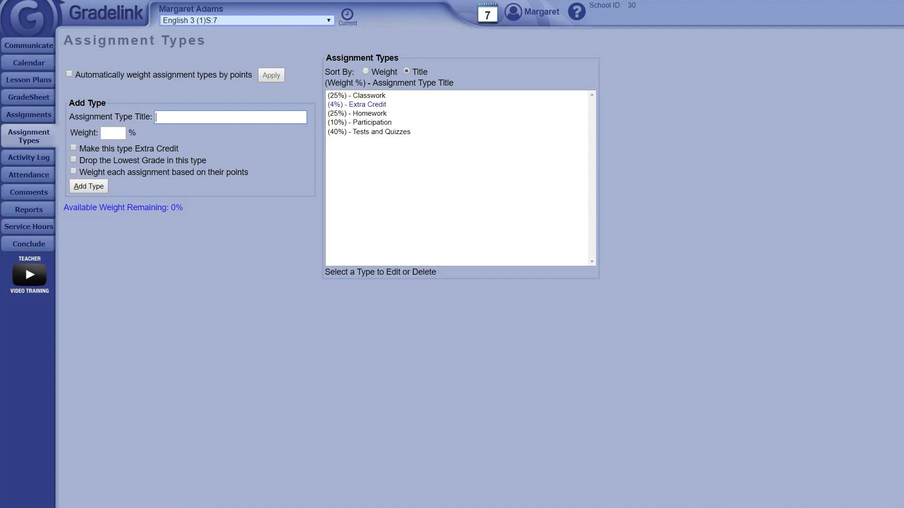
Start a new English 3 assignment and set its grading style to Points out of 50
left_click(34, 117)
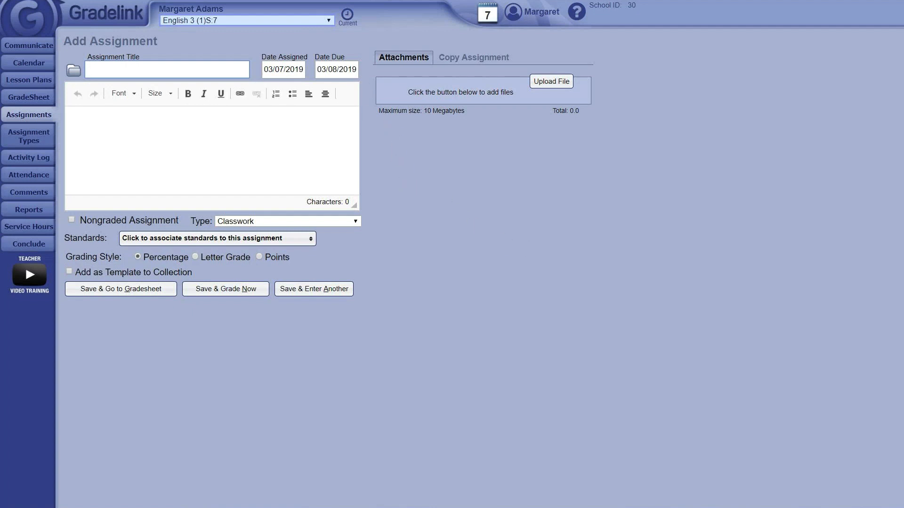
left_click(77, 125)
left_click(196, 257)
left_click(259, 257)
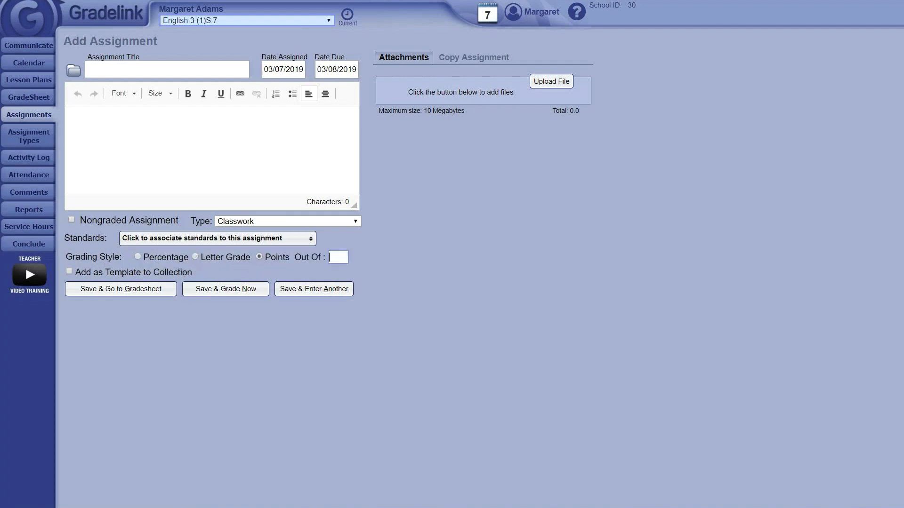
type("50")
Associate standards 3.RL.1, 3.RL.4 and 3.RL.6 with the assignment, clear all three, and close the standards list
left_click(310, 241)
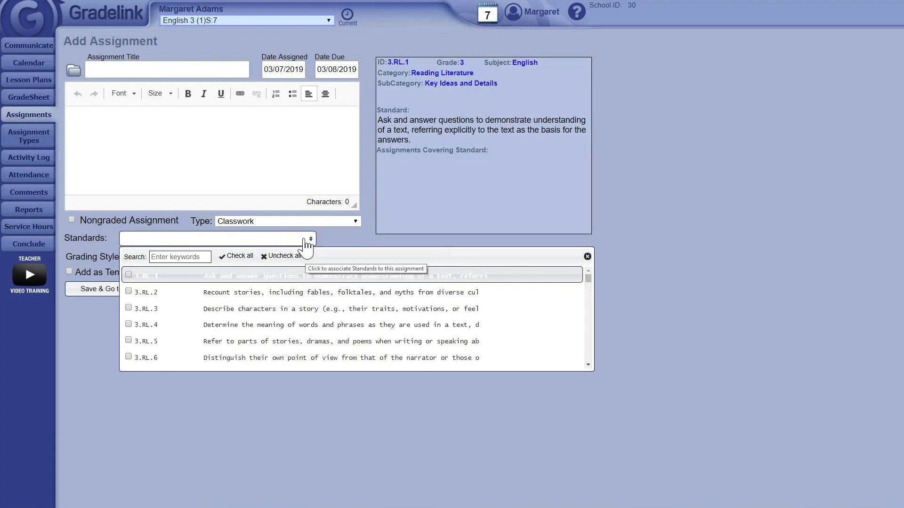
left_click(276, 276)
left_click(270, 325)
left_click(262, 360)
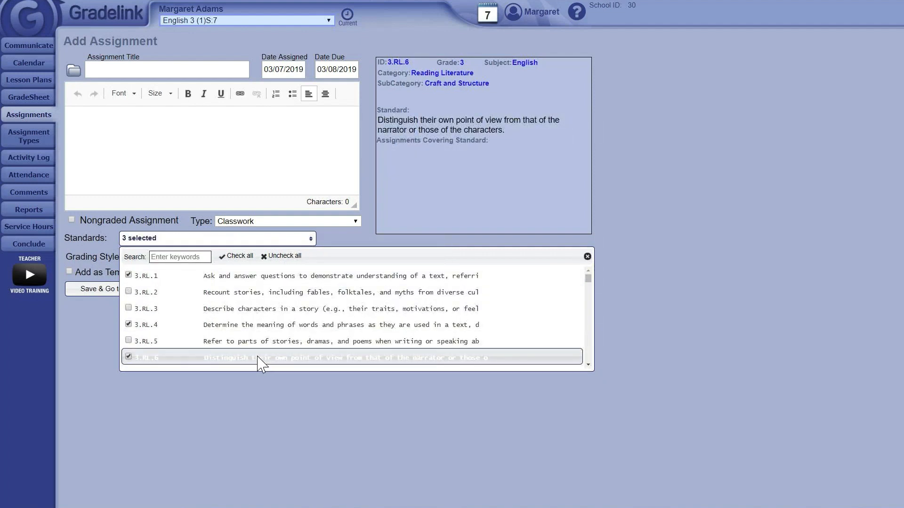
left_click(258, 358)
left_click(254, 330)
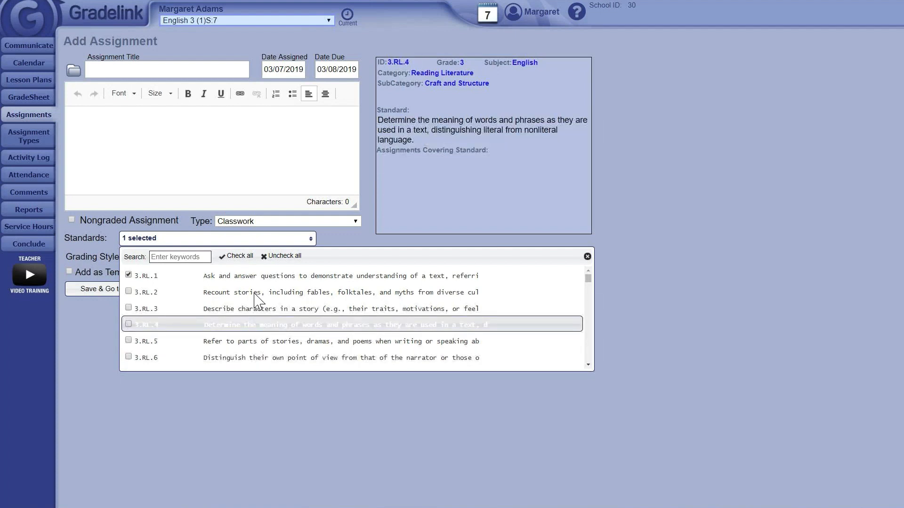
left_click(244, 277)
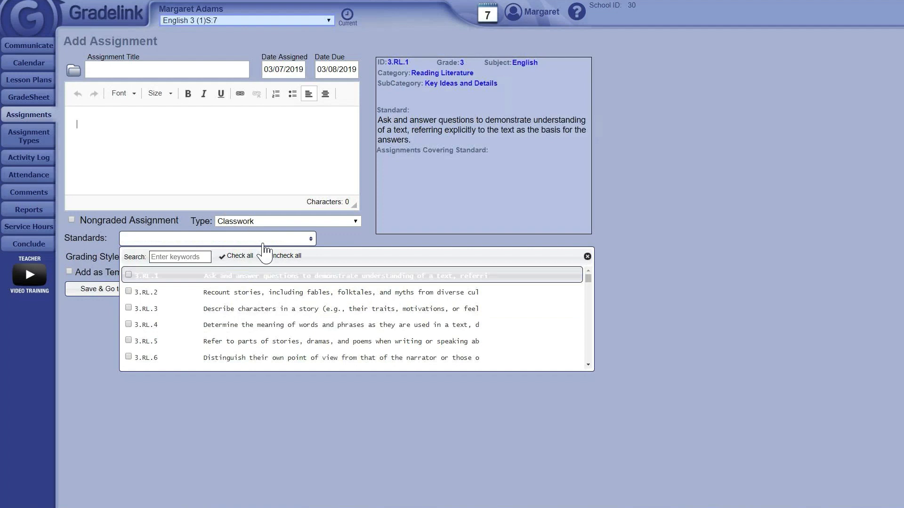
left_click(309, 241)
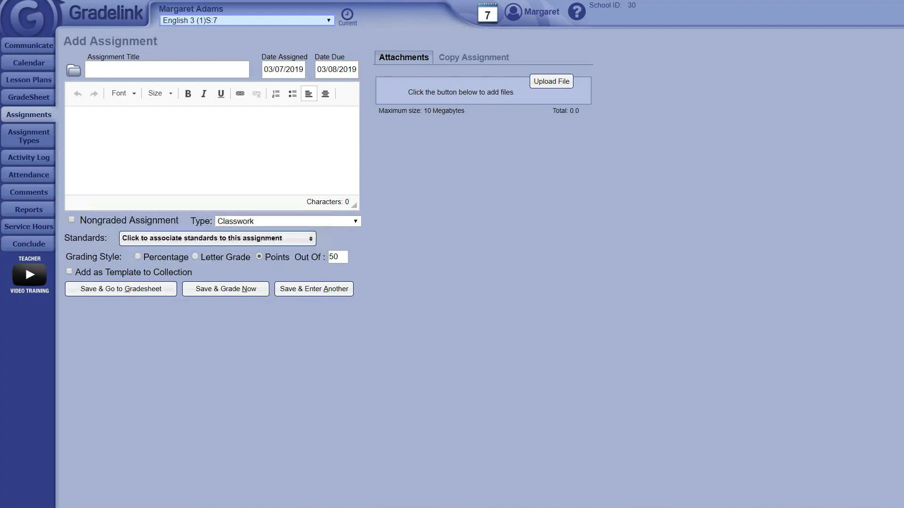
Fill the new assignment from the collection's 'this is the homework.' template, and return to the GradeSheet without saving
left_click(74, 70)
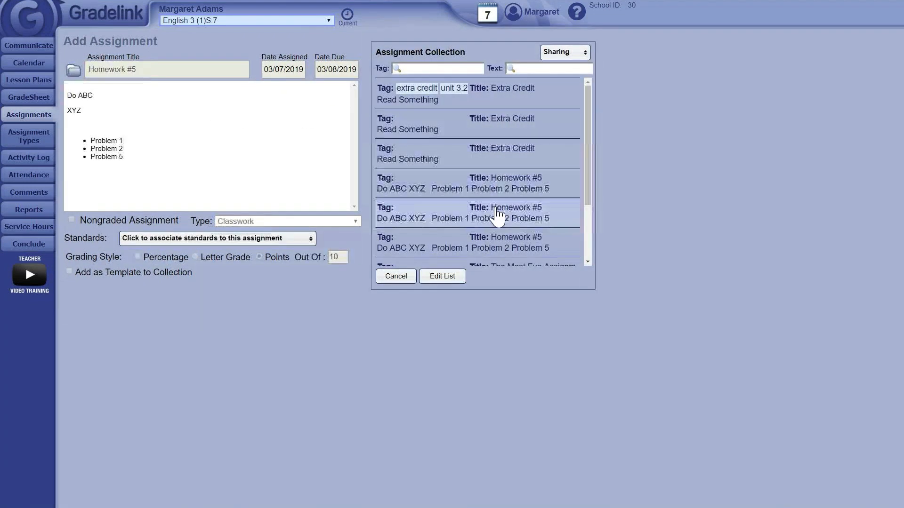
scroll(491, 243, "down", 3)
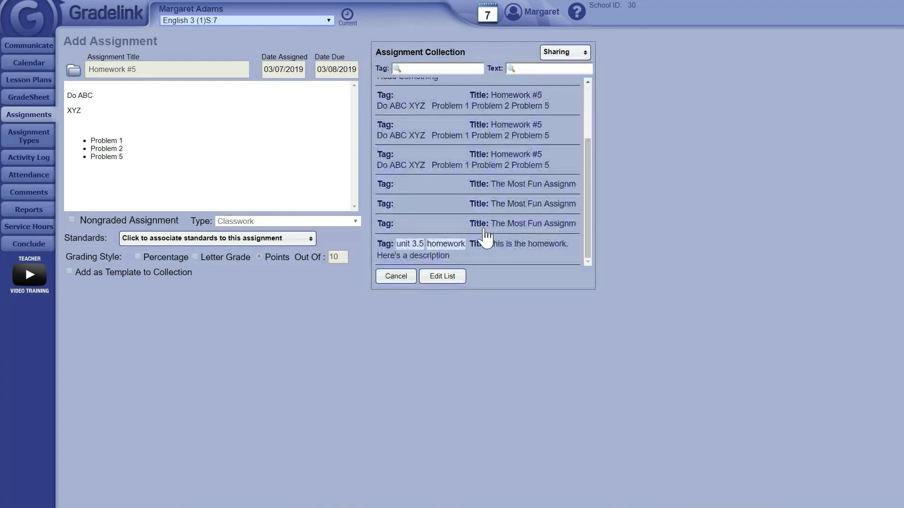
left_click(495, 256)
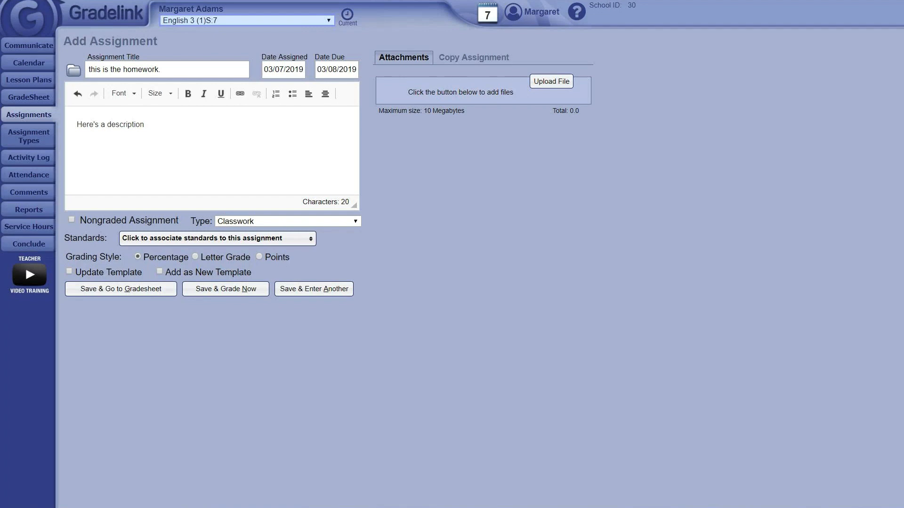
left_click(30, 98)
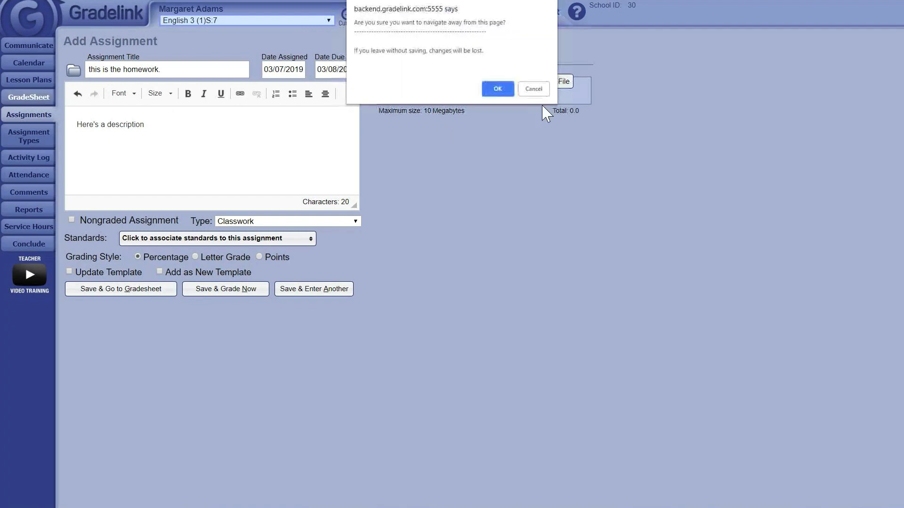
left_click(498, 89)
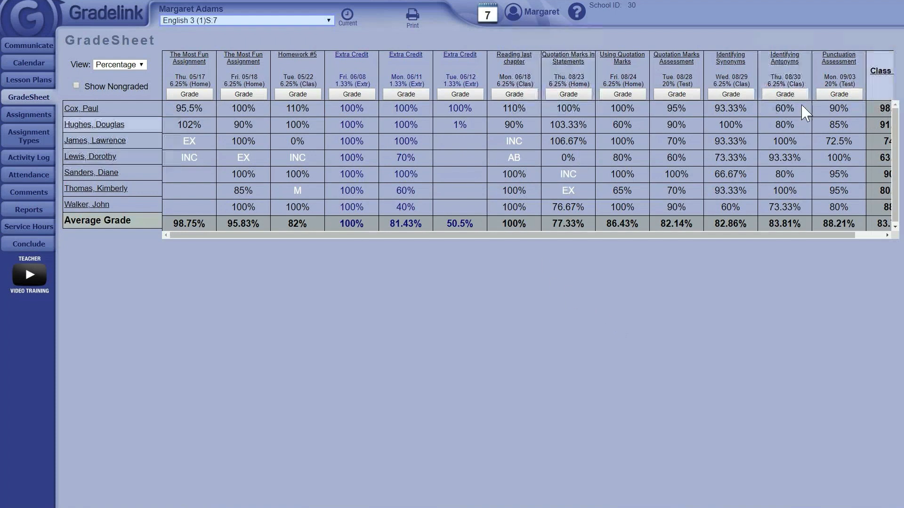
Open grading for the Punctuation Assessment and give every student a score of 40
left_click(849, 96)
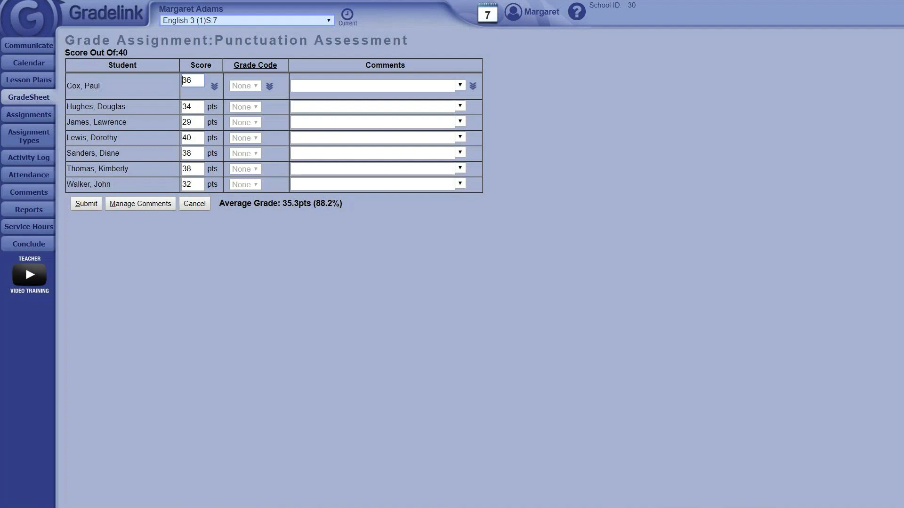
key("ctrl+a")
left_click_drag(130, 53, 113, 53)
left_click(198, 81)
key("ctrl+a")
type("0")
key("BackSpace")
type("40")
left_click(214, 87)
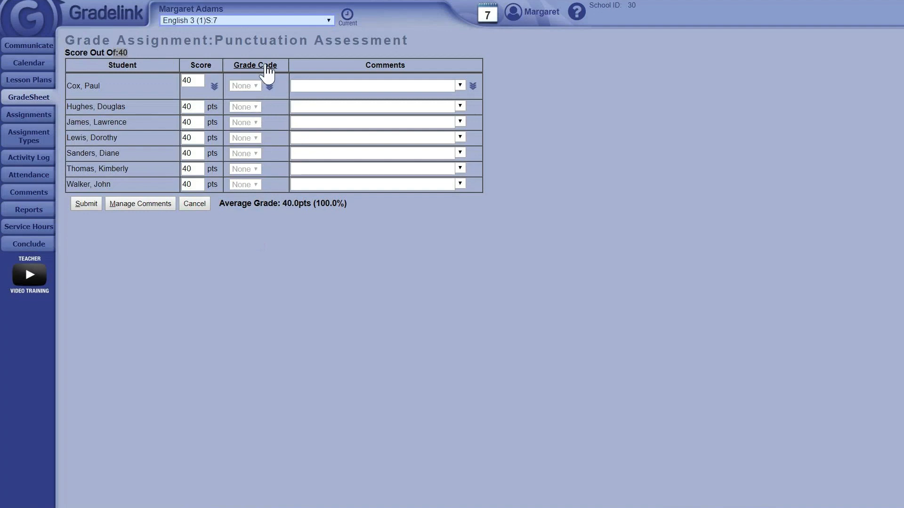
Review the available grade codes and their descriptions and percentage values, and close the explanation
left_click(251, 108)
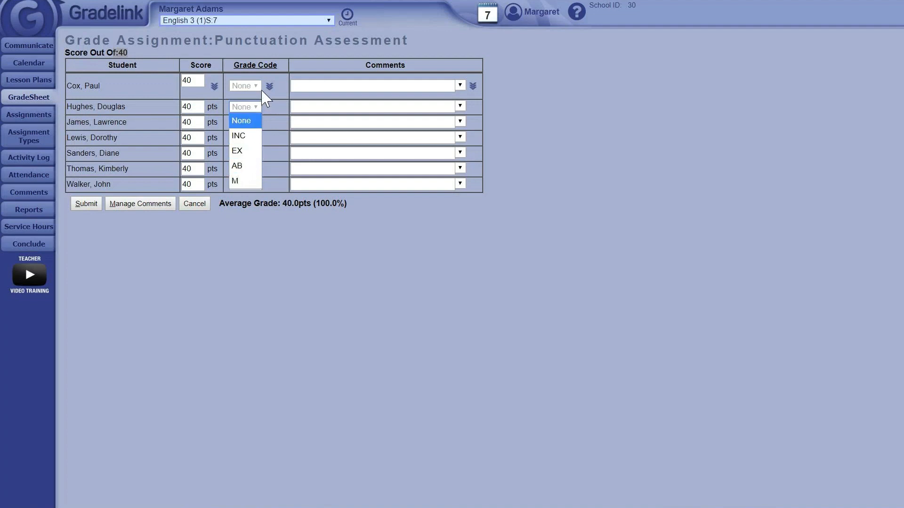
left_click(260, 71)
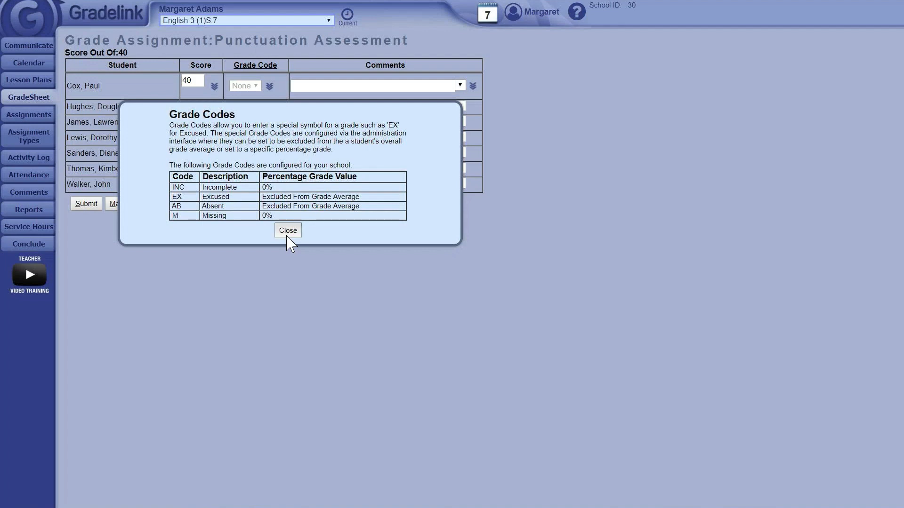
left_click(288, 234)
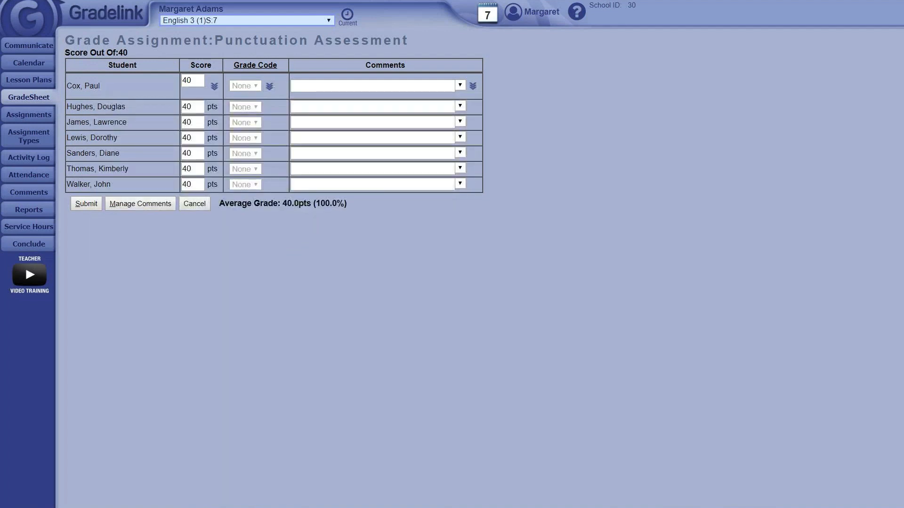
Comment 'Excellent work!' for all students, and set the fifth student's comment to 'Ask questions if you need help on the material.'
left_click(372, 87)
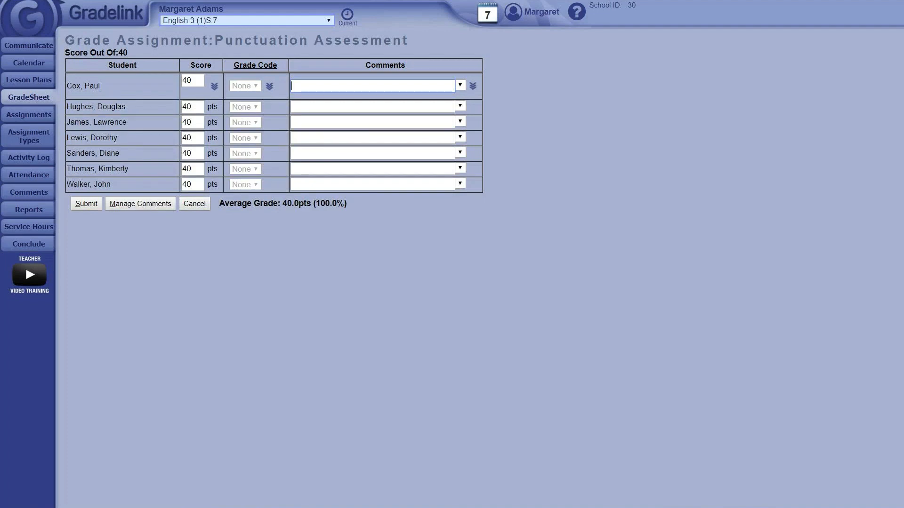
type("Excellent work!")
left_click(473, 86)
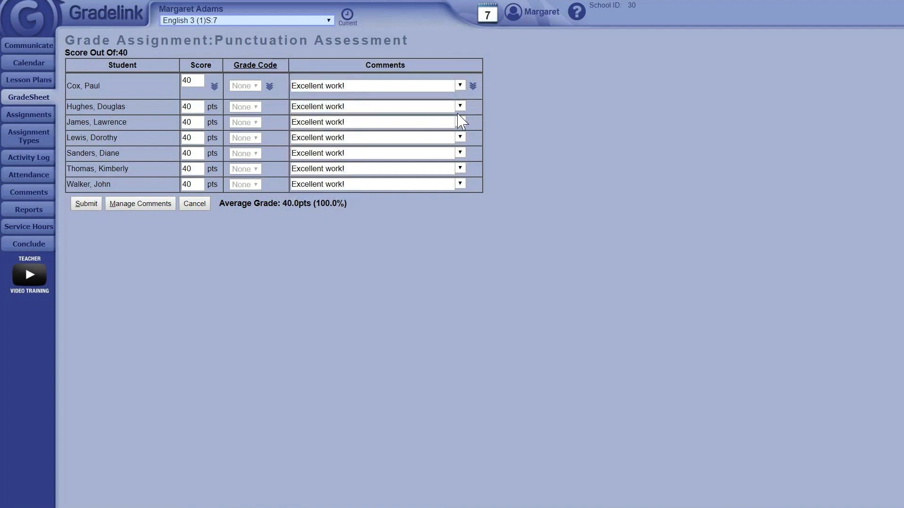
left_click(460, 152)
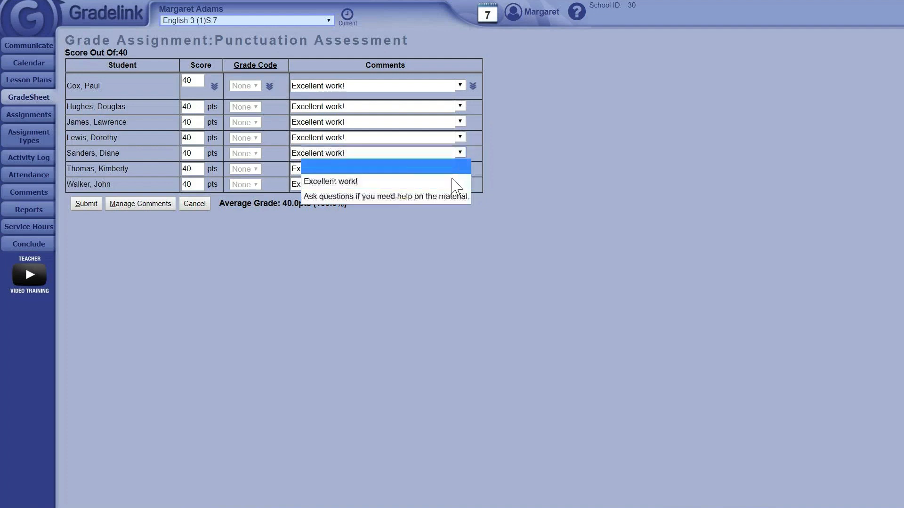
left_click(448, 197)
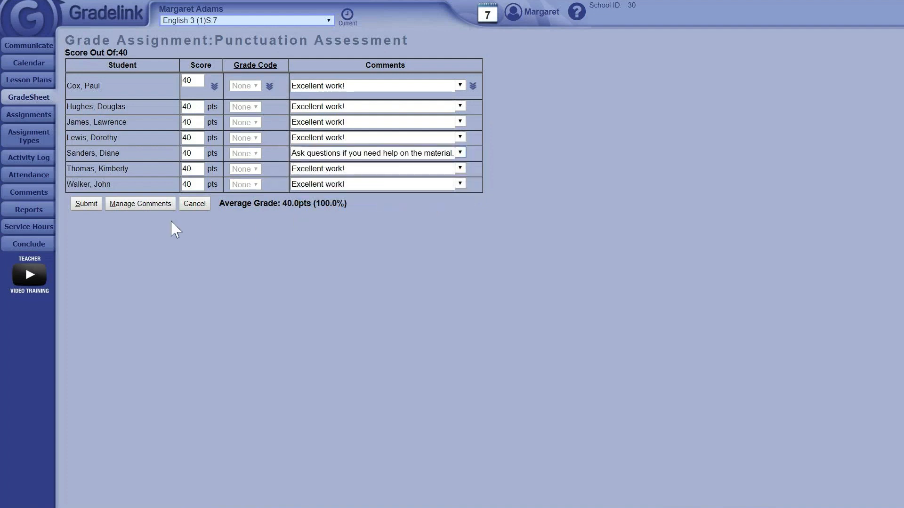
View the saved assignment comments without keeping the grading changes, and cancel grading to return to the GradeSheet
left_click(160, 209)
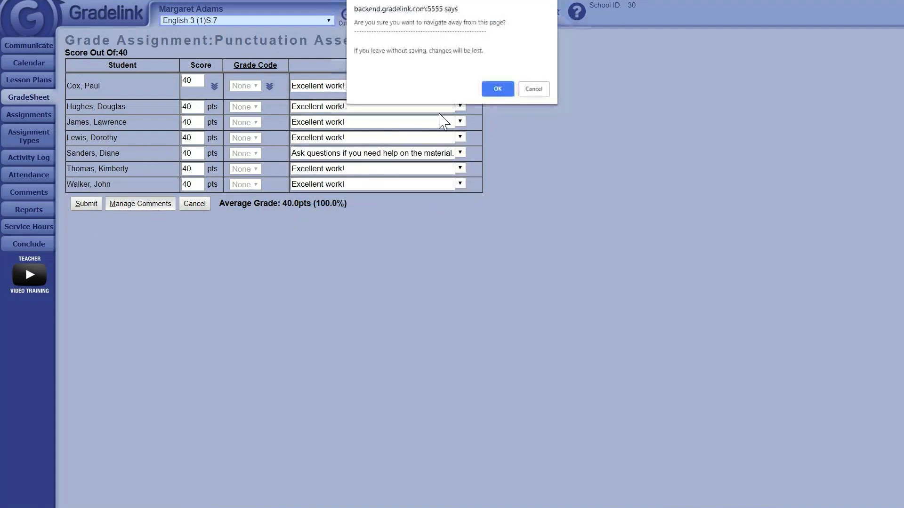
left_click(498, 89)
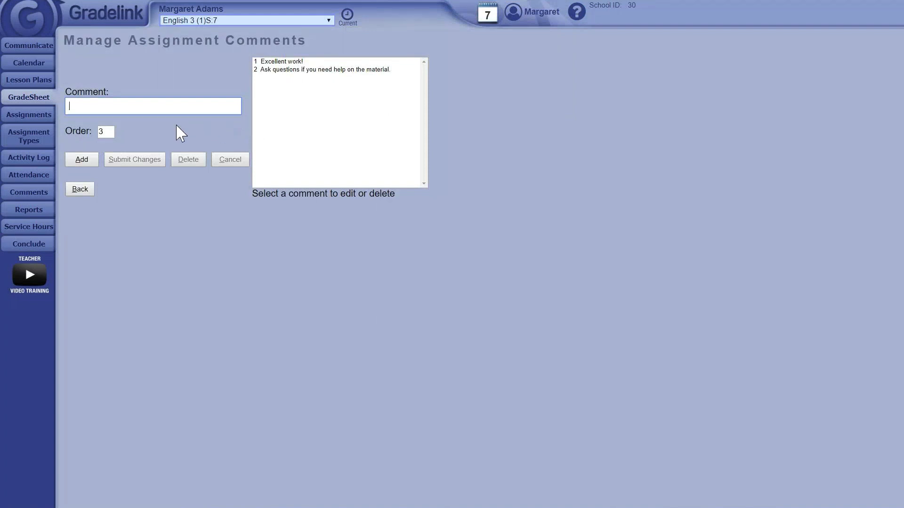
left_click(80, 190)
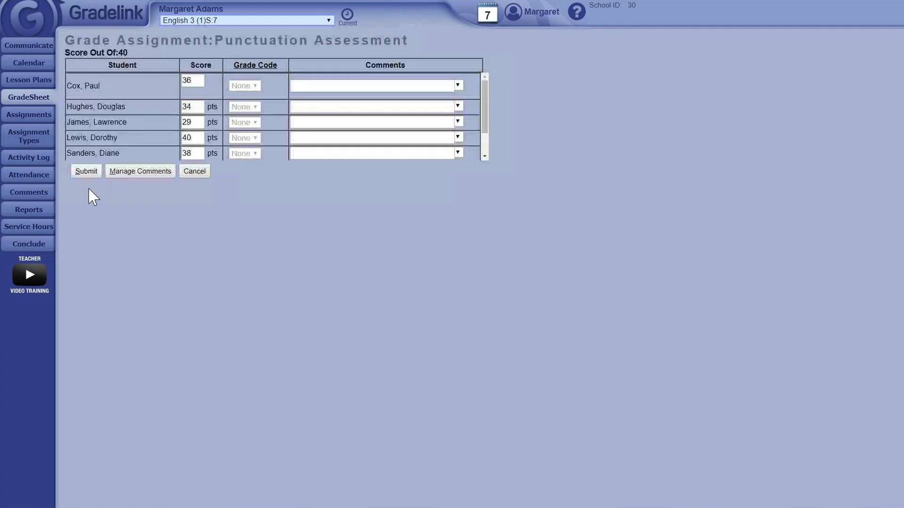
left_click(194, 204)
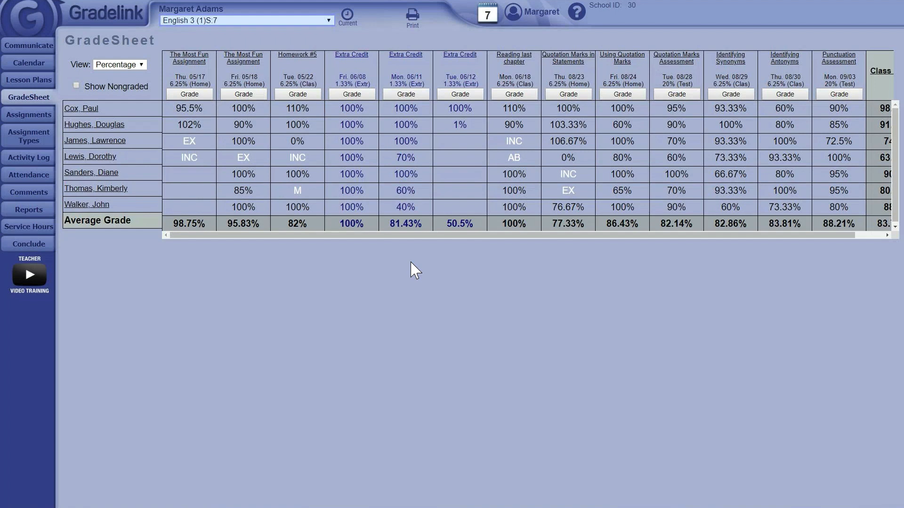
left_click_drag(387, 236, 465, 241)
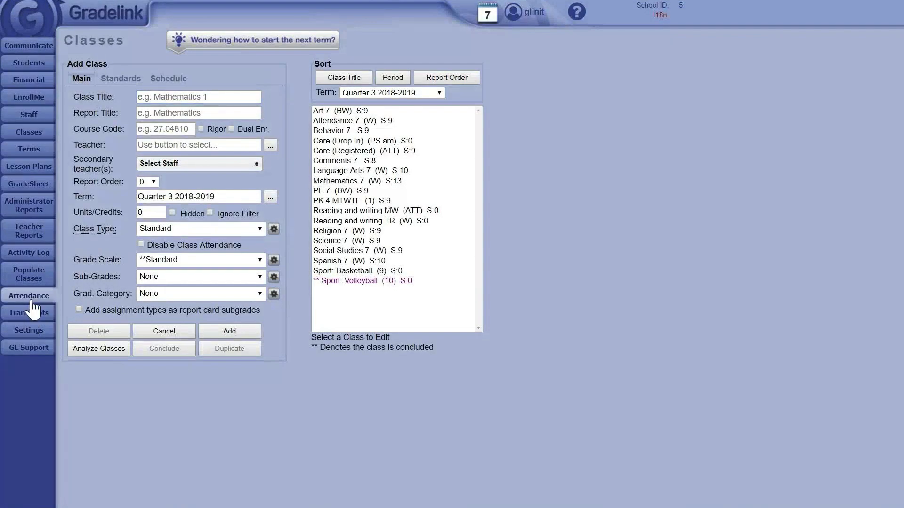
Switch to the administrator's attendance page and show the Attendance 7 class
left_click(32, 301)
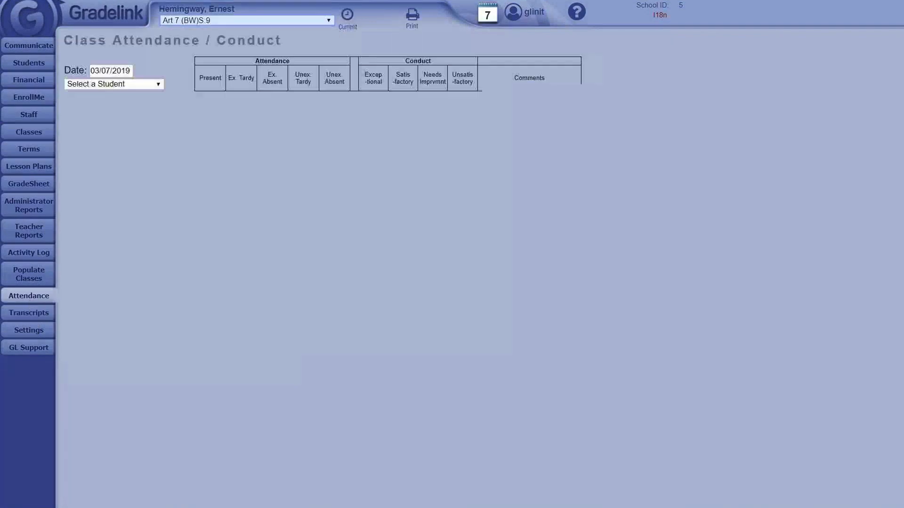
left_click(219, 21)
left_click(296, 137)
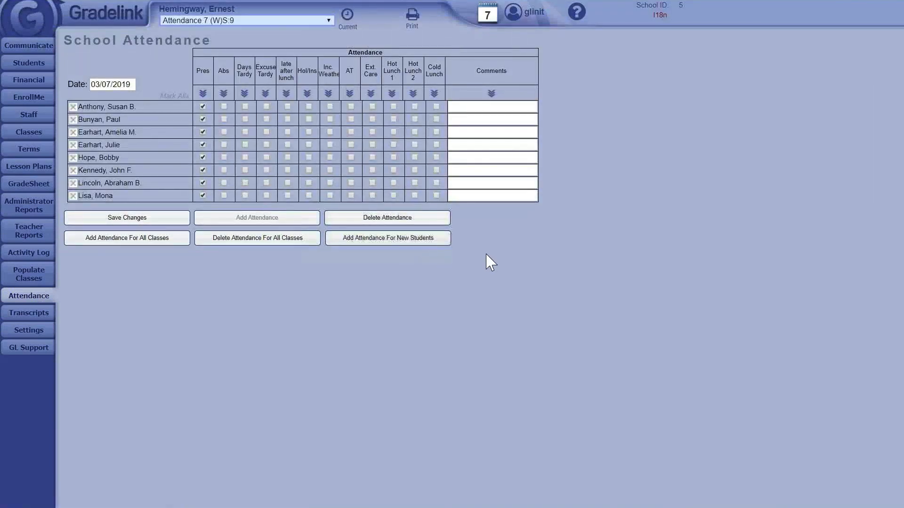
Mark Hot Lunch 1 for the first and third students and Cold Lunch for the seventh, leaving the fourth student's Hot Lunch 2 cleared
key("ctrl+plus")
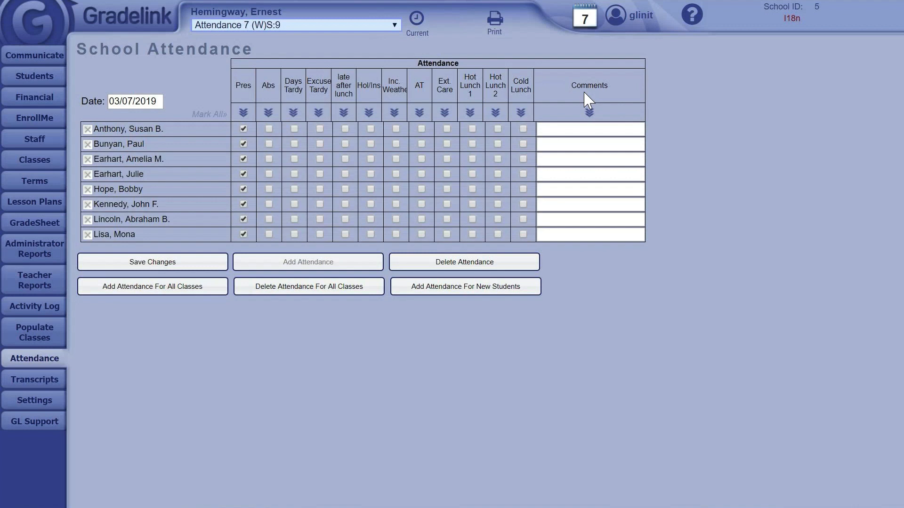
left_click(473, 129)
left_click(472, 158)
left_click(498, 174)
left_click(523, 219)
left_click(472, 159)
left_click(497, 173)
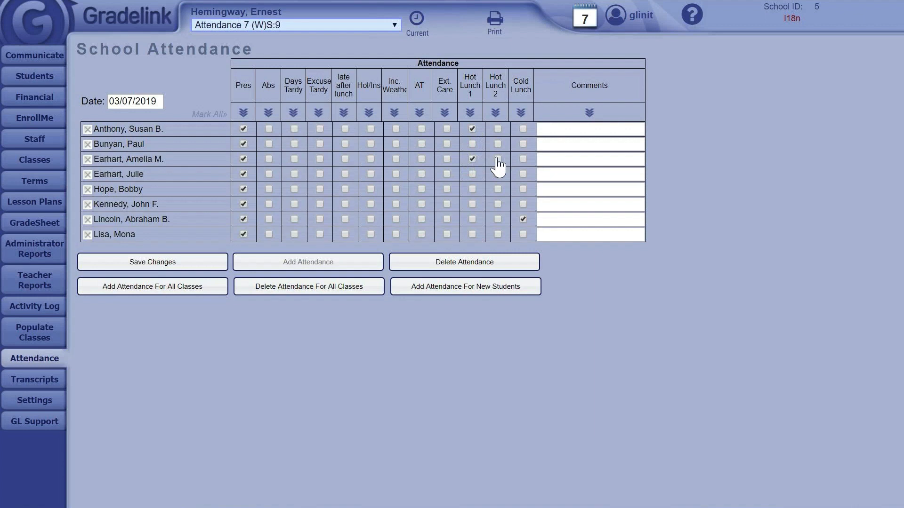
Mark the first, fourth and sixth students tardy, keep Hot Lunch 1 for the third, set Hot Lunch 2 for the fourth, and save the attendance
left_click(473, 159)
left_click(472, 159)
left_click(297, 130)
left_click(294, 174)
left_click(294, 204)
left_click(197, 262)
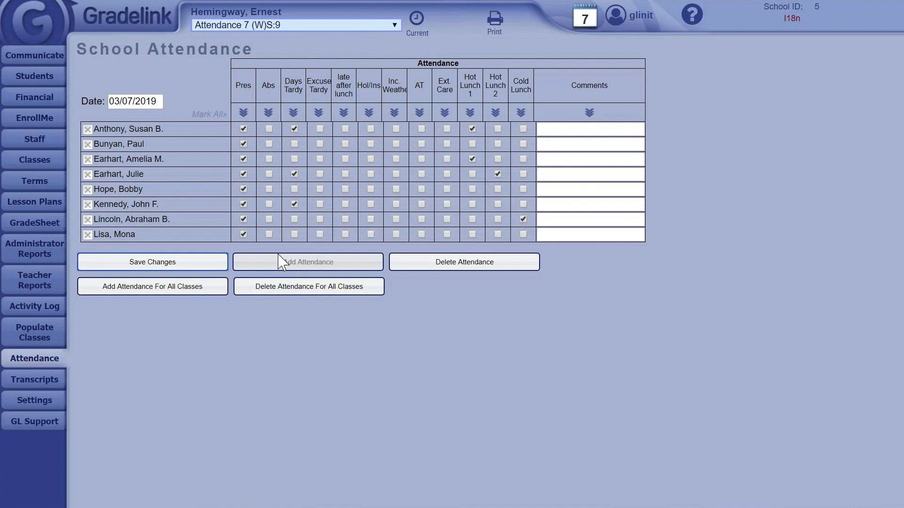
Open the Administrator Reports page and reduce the browser zoom by two levels
left_click(34, 249)
key("ctrl+minus")
key("ctrl+minus")
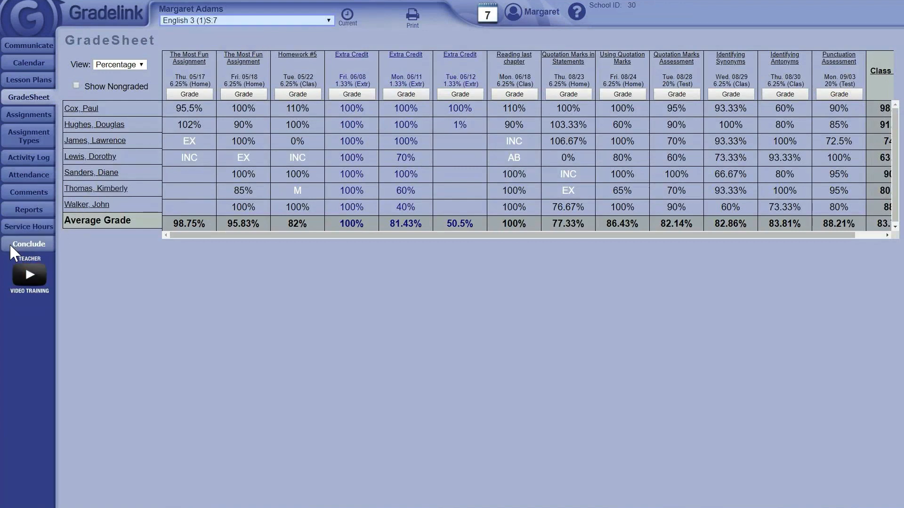
View the teacher's Conclude page for English 3, start concluding the class, and cancel at the confirmation
left_click(46, 246)
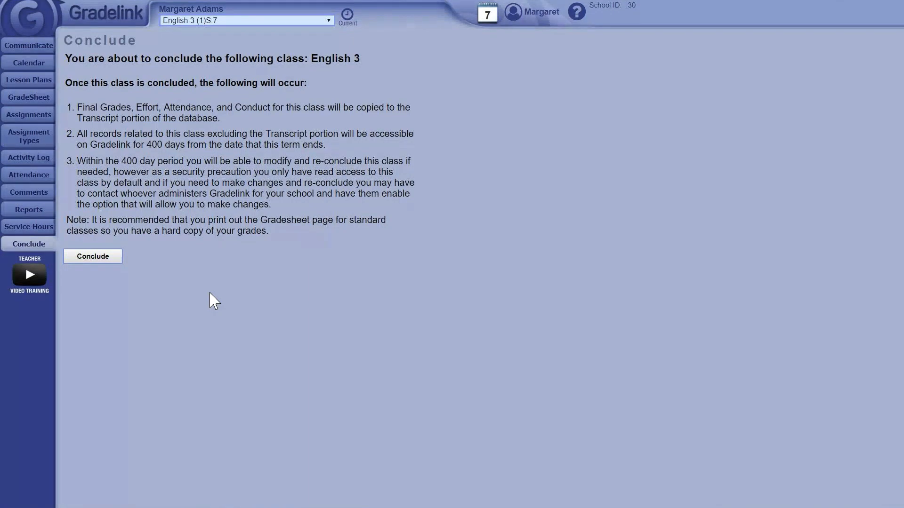
left_click(112, 258)
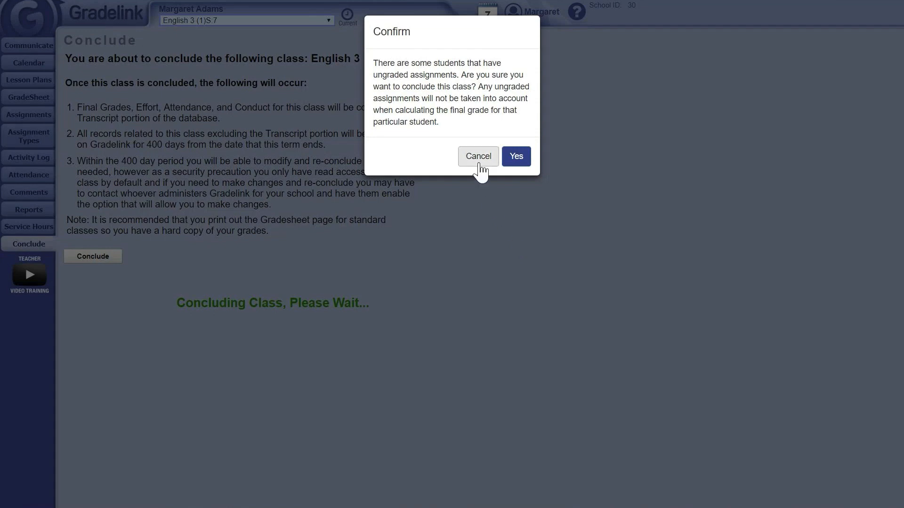
left_click(479, 159)
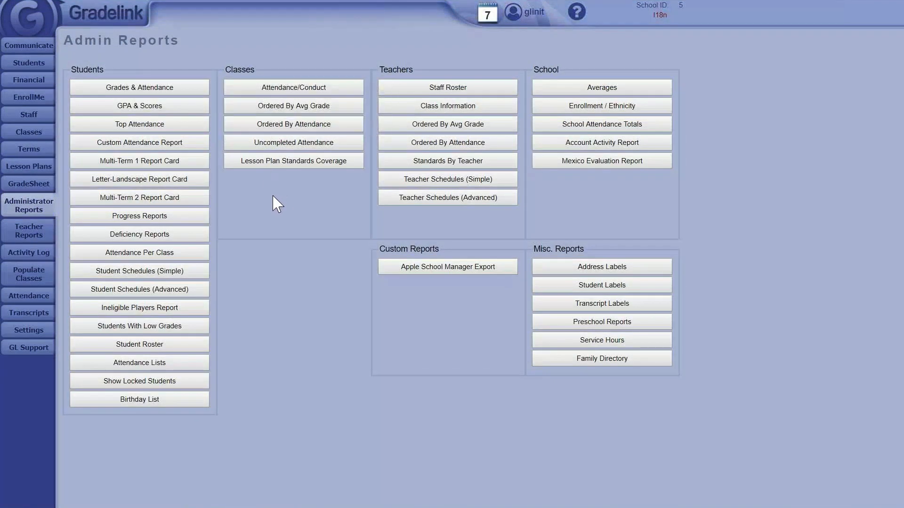
Open the Multi-Term 1 Report Card and review its display modes and the individual, class and grade-level student selection
left_click(176, 161)
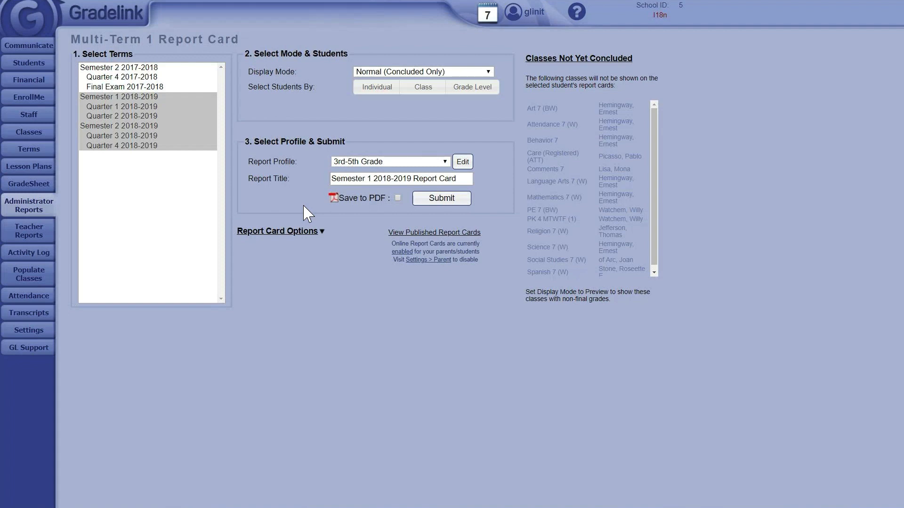
left_click(370, 74)
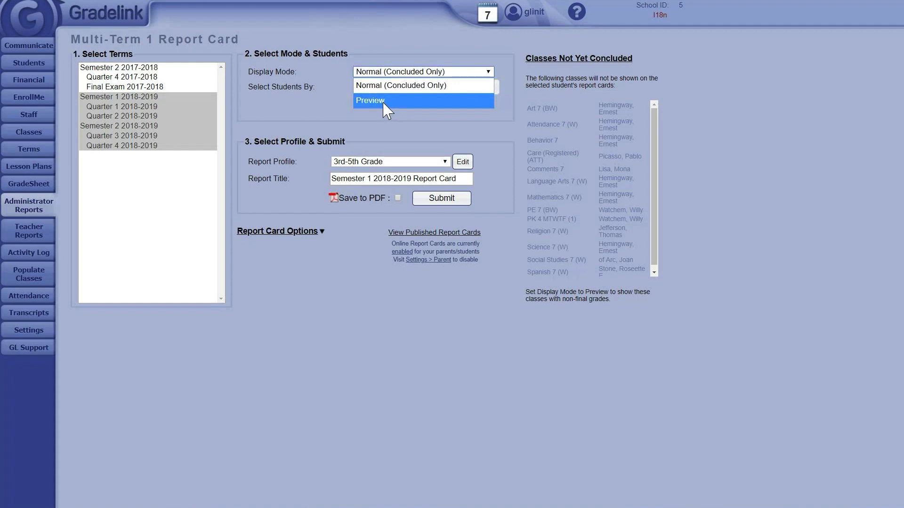
left_click(325, 114)
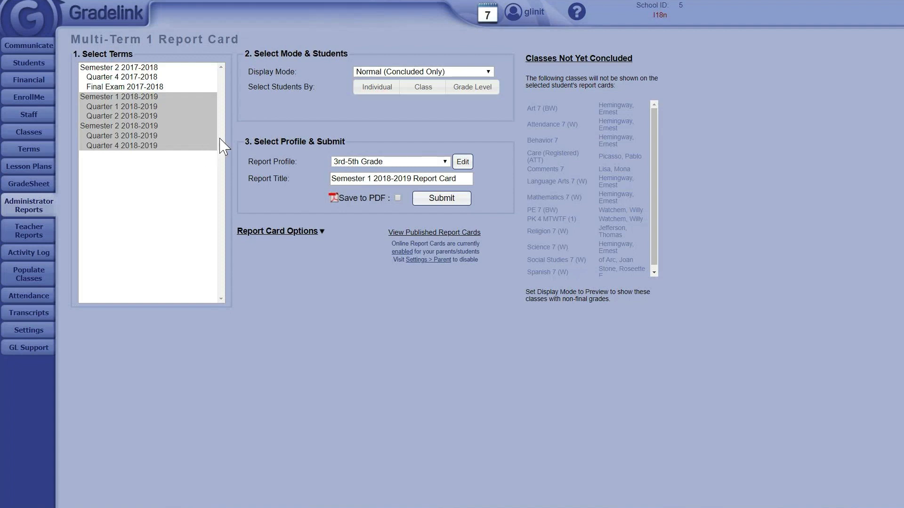
left_click(374, 89)
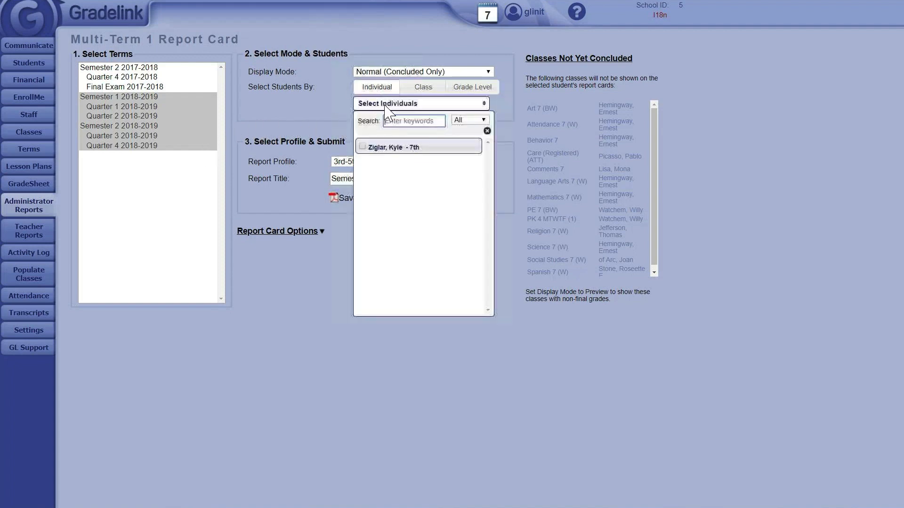
left_click(411, 92)
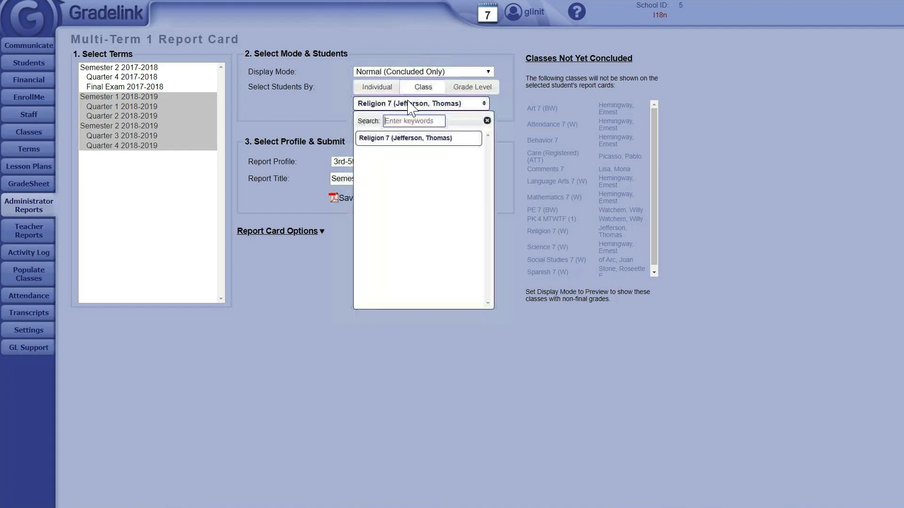
left_click(461, 96)
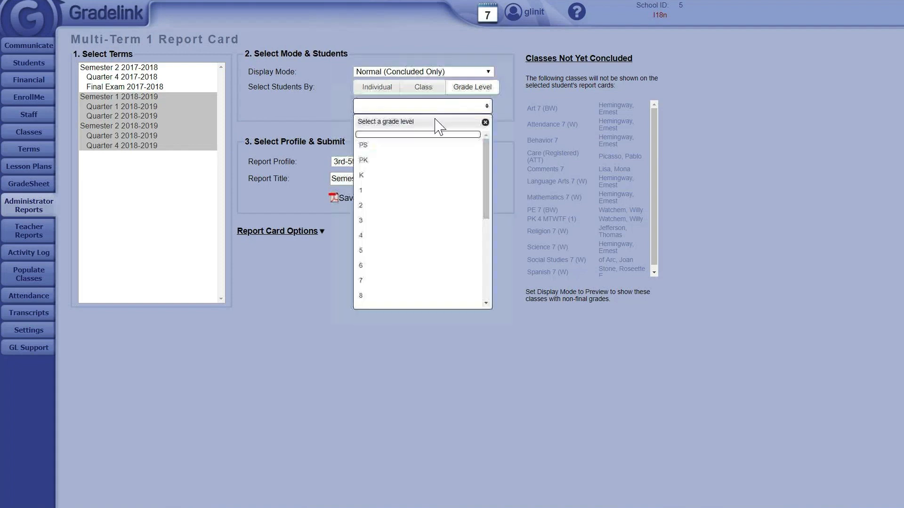
left_click(308, 122)
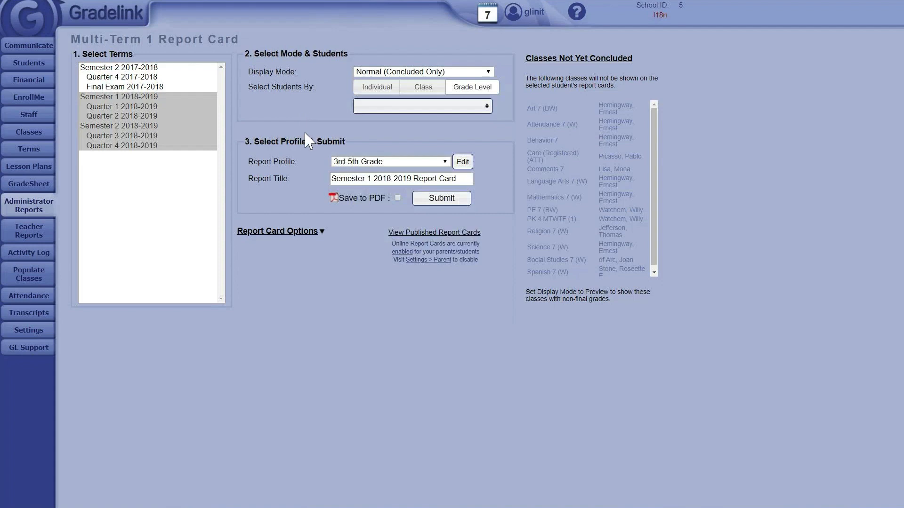
Keep the 3rd-5th Grade report profile and review its report card options, leaving Show Term GPA enabled
left_click(354, 163)
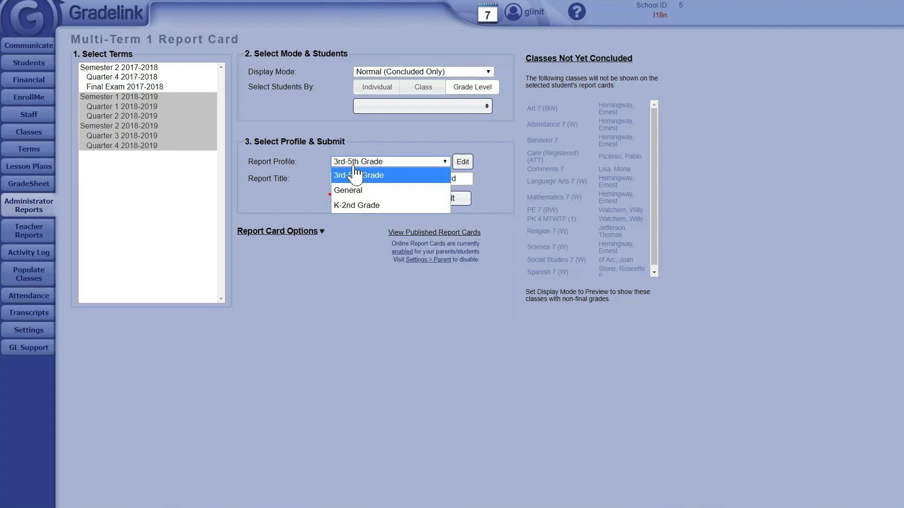
left_click(354, 175)
left_click(301, 231)
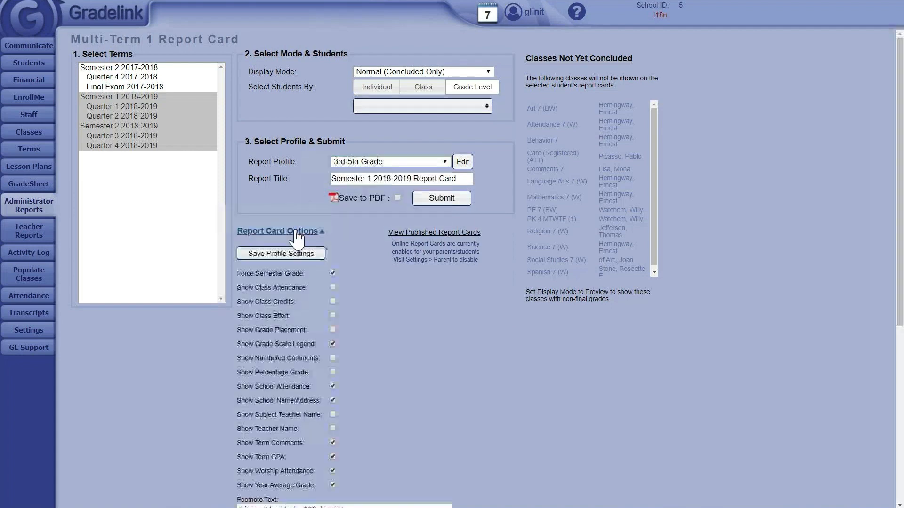
scroll(311, 212, "down", 1)
scroll(323, 326, "down", 3)
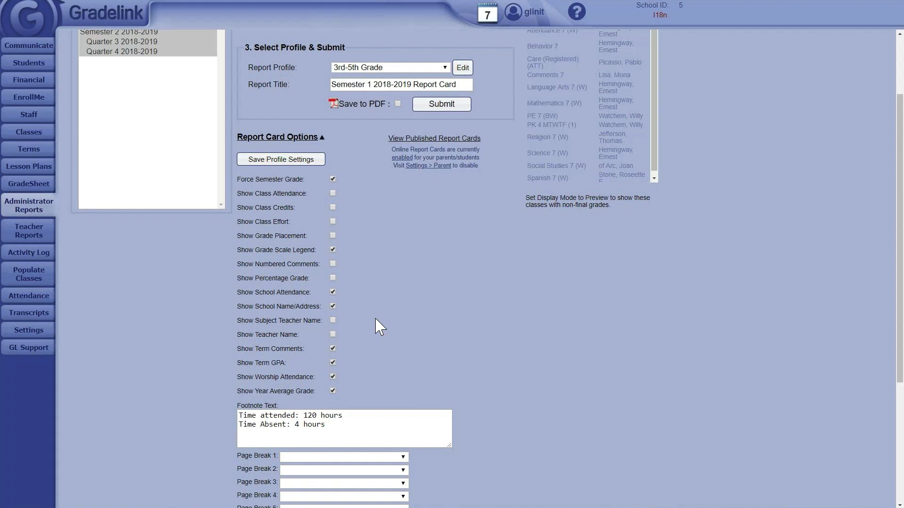
left_click(333, 363)
left_click(333, 363)
left_click(361, 69)
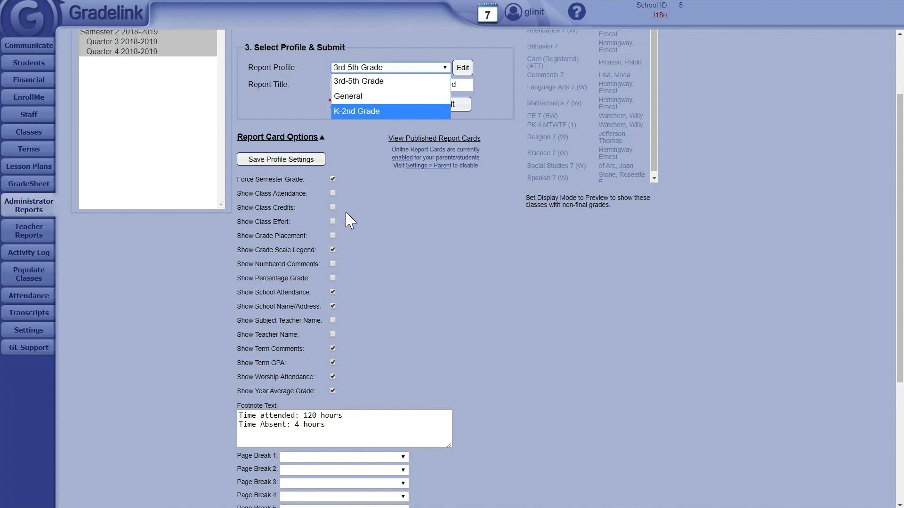
scroll(393, 140, "up", 2)
scroll(392, 141, "down", 1)
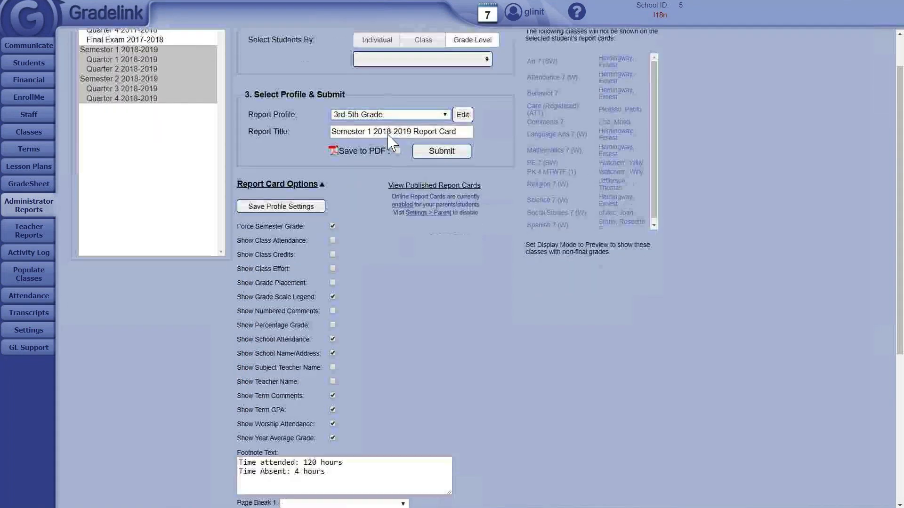
scroll(395, 164, "up", 1)
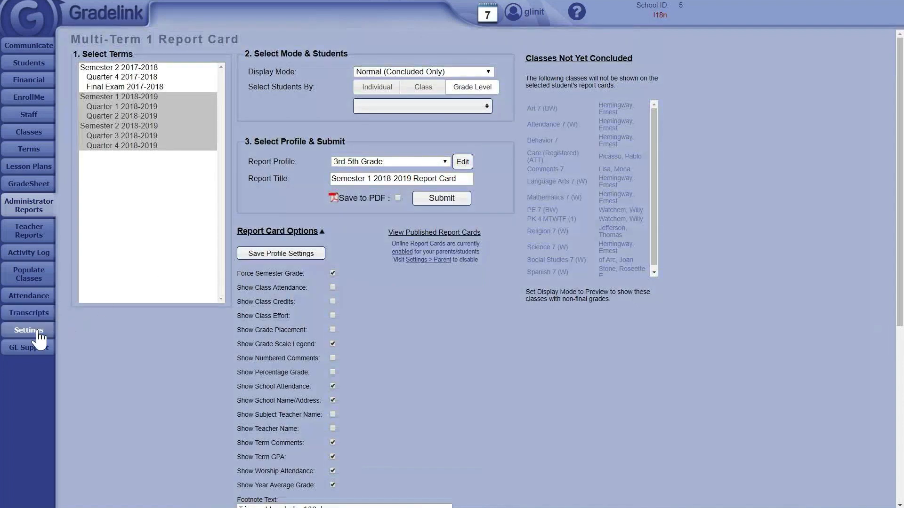
Open the school settings for available report cards and preview the Multi-Term 1 Report Card
left_click(39, 338)
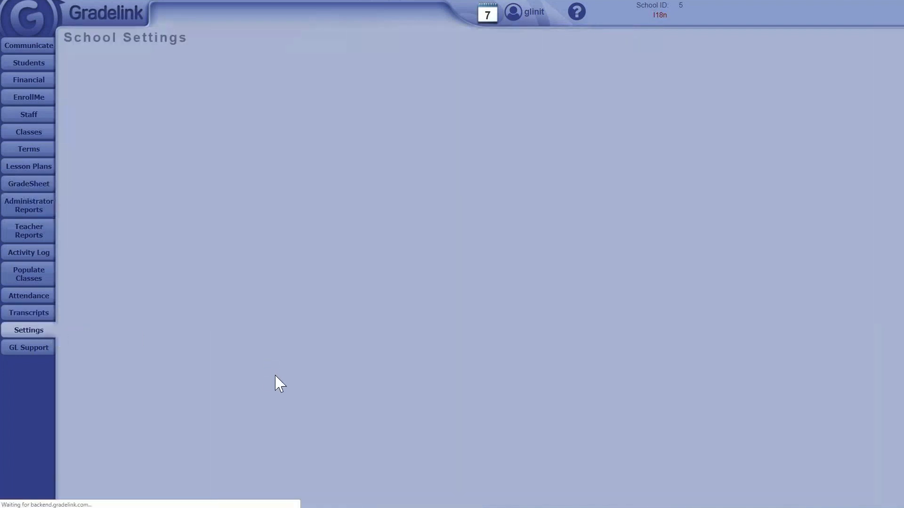
left_click(236, 368)
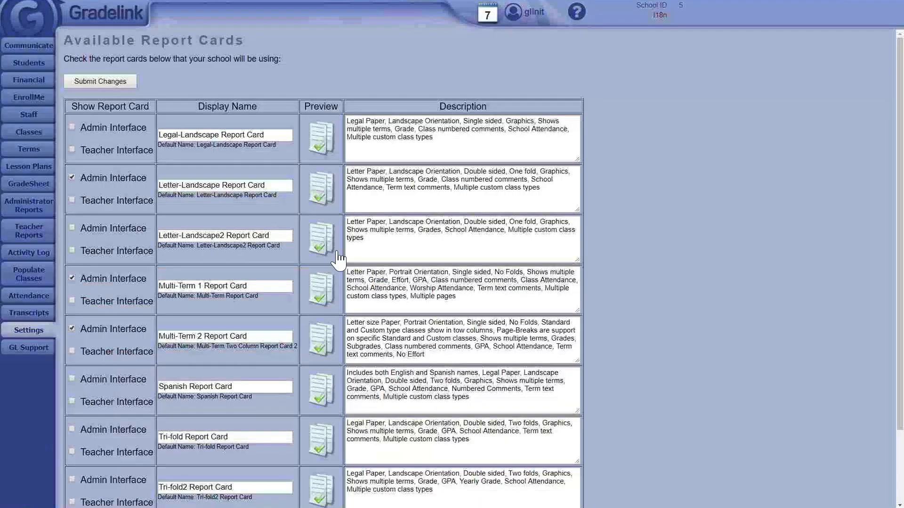
left_click(320, 288)
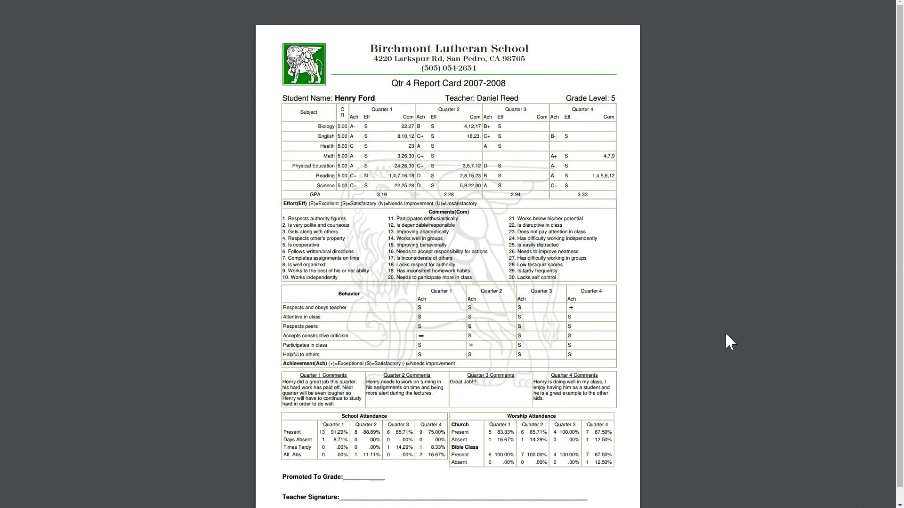
scroll(726, 336, "down", 1)
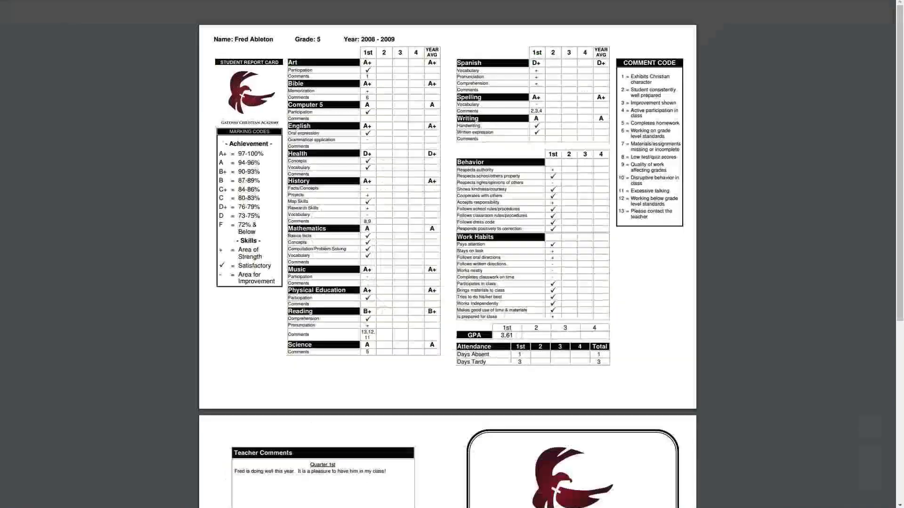
Enlarge the Letter-Landscape Report Card preview and examine the skills and marks listed under History
left_click(869, 459)
left_click(869, 459)
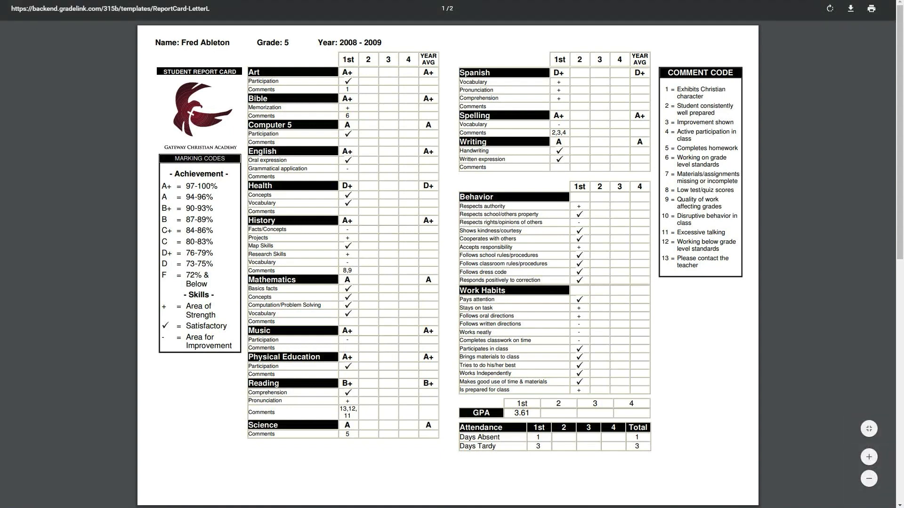
double_click(275, 230)
double_click(267, 246)
left_click_drag(249, 245, 274, 245)
left_click(316, 263)
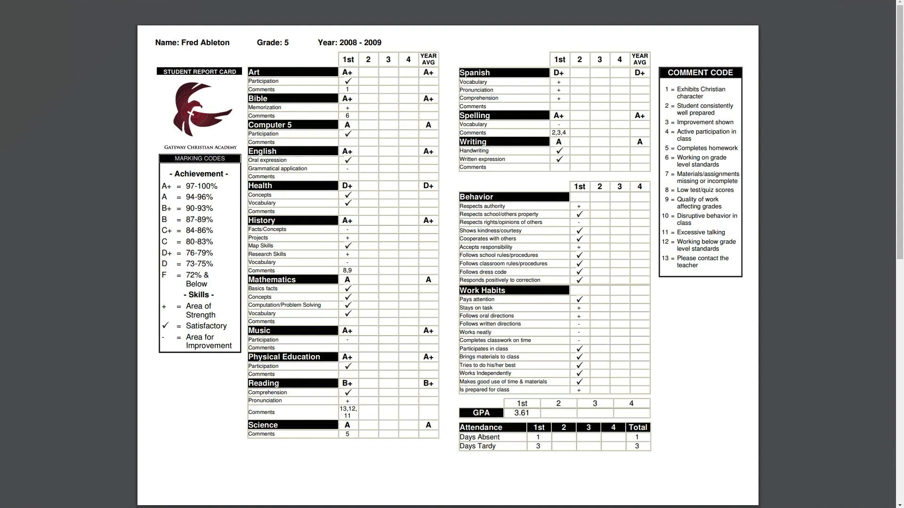
double_click(348, 254)
left_click(348, 254)
double_click(348, 261)
left_click(333, 261)
View the teacher comments and cover on the report card's second page, and close the preview
scroll(311, 212, "down", 10)
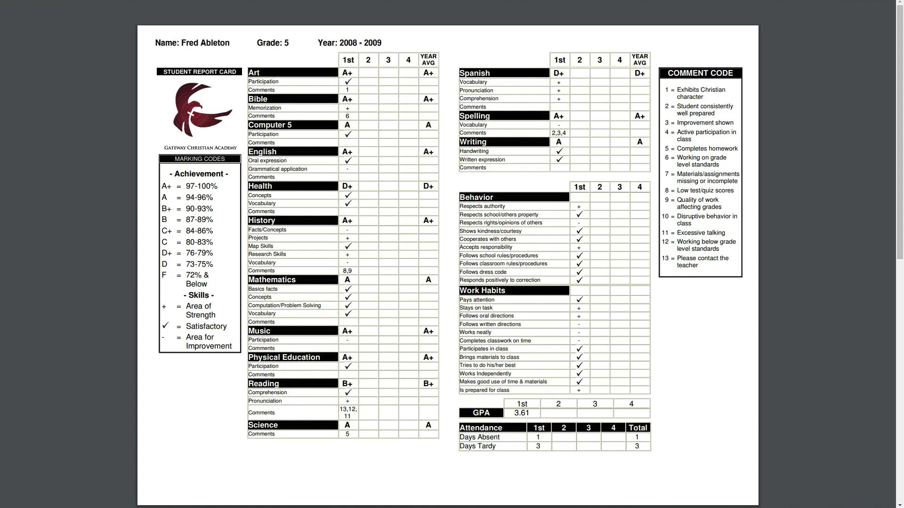
mouse_move(504, 30)
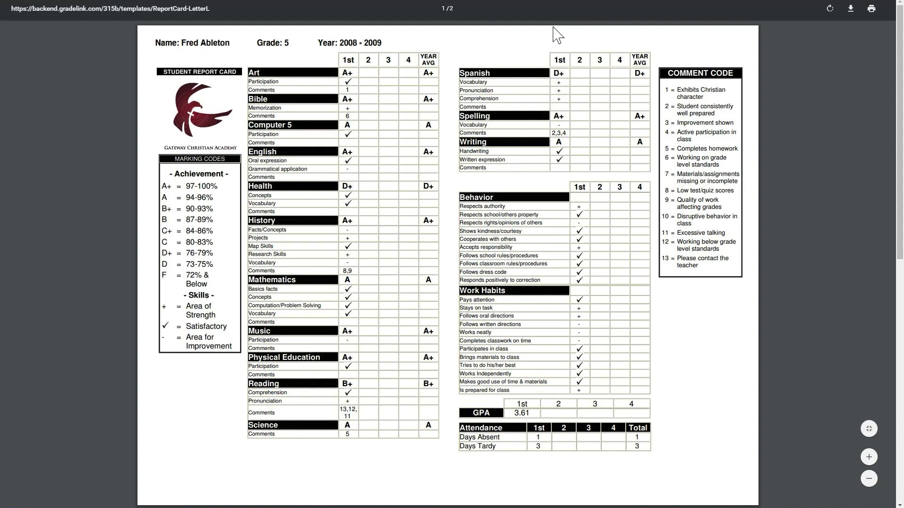
scroll(524, 228, "down", 10)
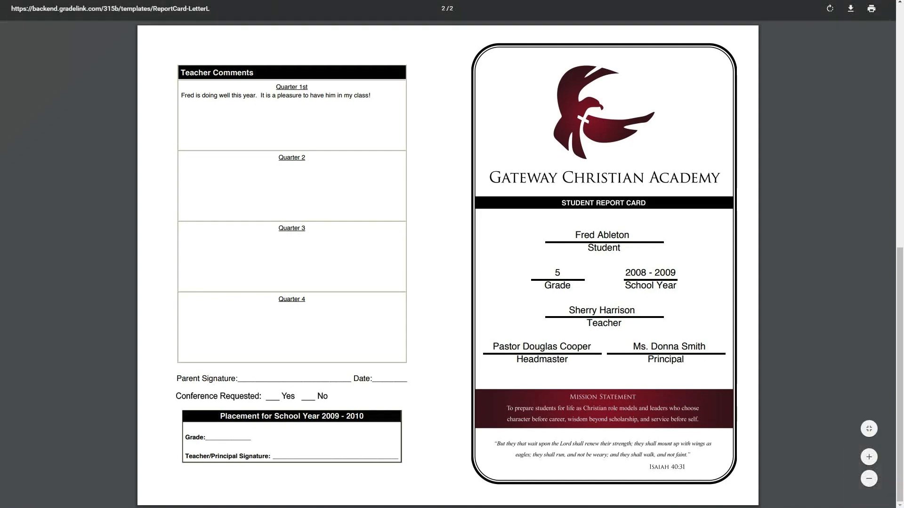
left_click(189, 0)
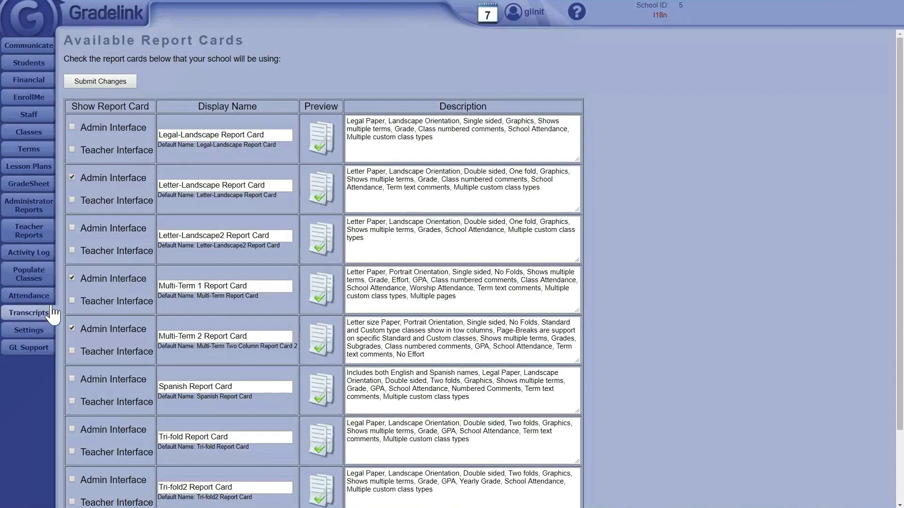
On the Transcripts page, search for the student by last name and display the first matching student's transcript
left_click(41, 313)
left_click(108, 84)
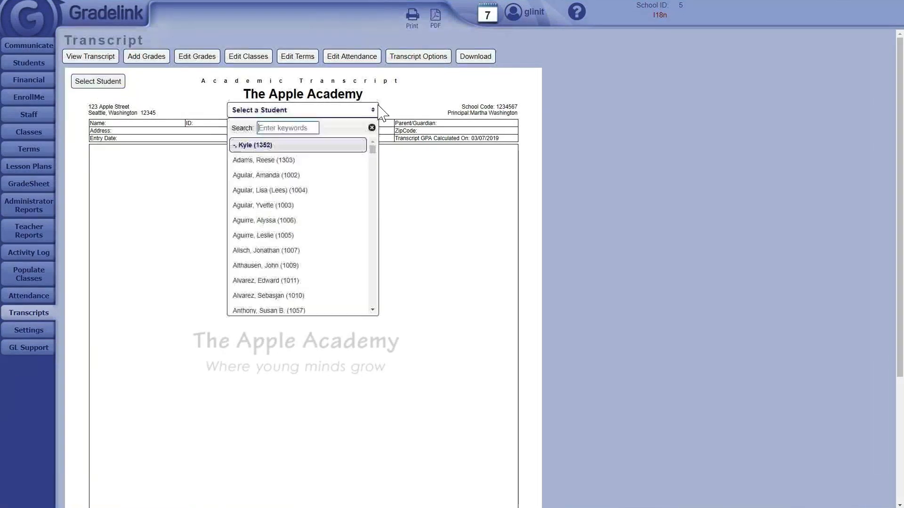
type("anth")
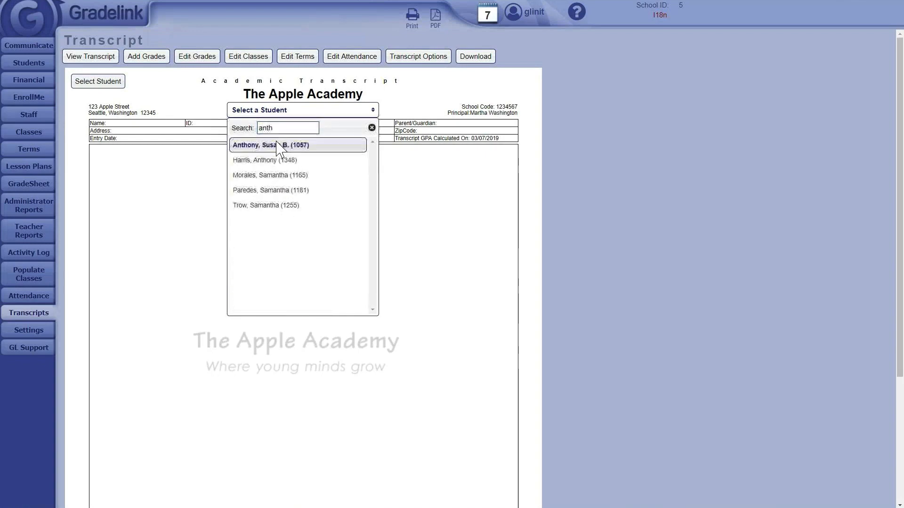
key("Return")
Review the transcript down to its weighted and un-weighted cumulative GPA, credits, class rank and signature section
scroll(620, 162, "down", 1)
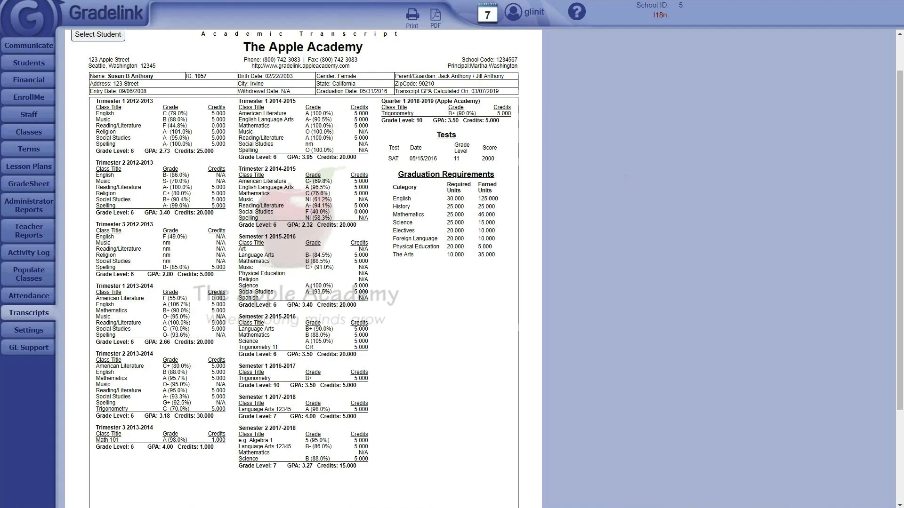
scroll(587, 146, "up", 1)
scroll(426, 146, "down", 1)
scroll(588, 231, "down", 3)
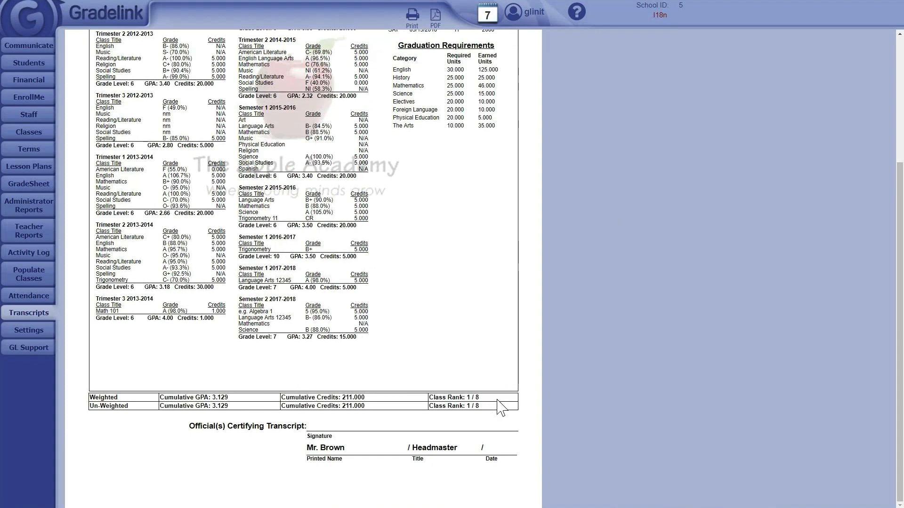
right_click(456, 404)
left_click(130, 436)
scroll(151, 426, "up", 4)
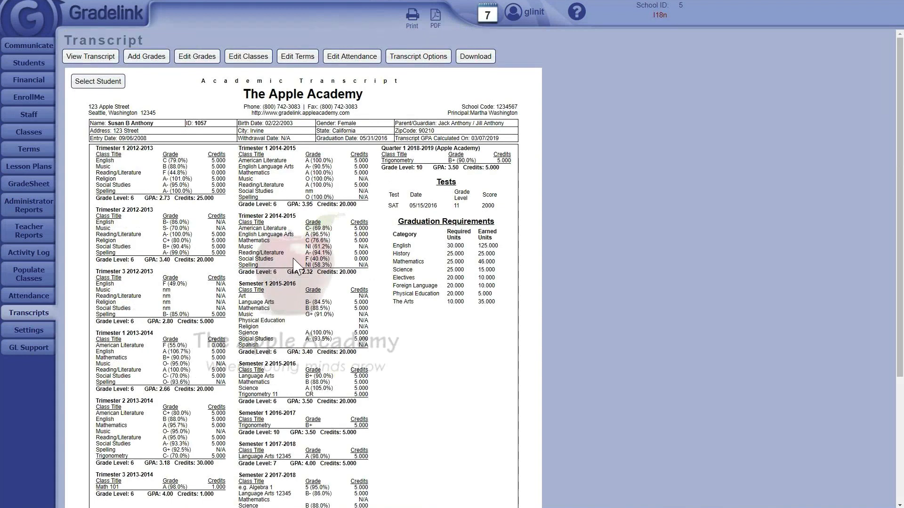
Examine the transcript's term grades, including Trimester 1 and 2 2014-2015, and leave it for the Gradelink News page
left_click_drag(239, 147, 257, 210)
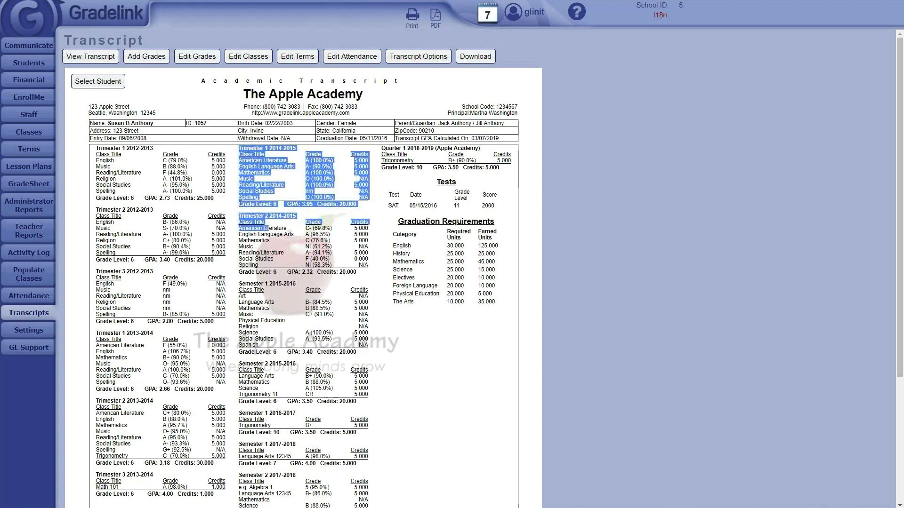
left_click(259, 218)
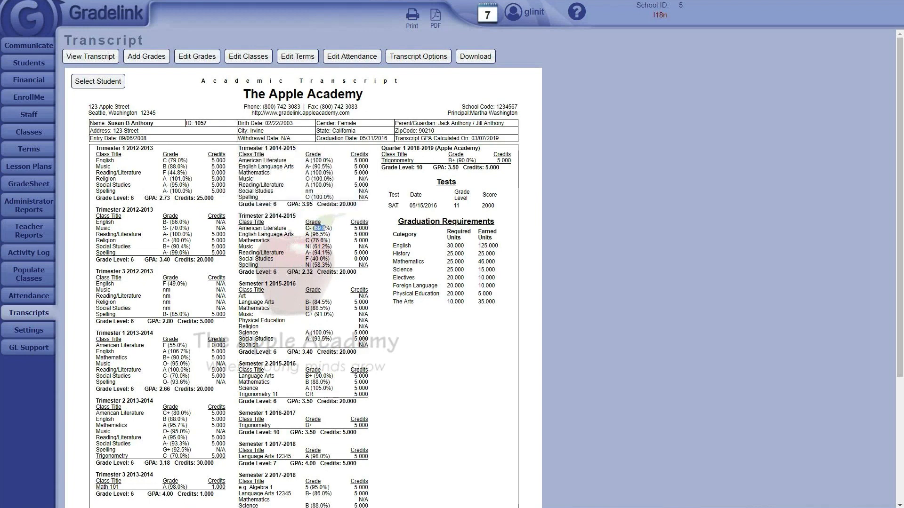
left_click_drag(332, 231, 331, 234)
left_click(334, 234)
left_click_drag(296, 215, 239, 215)
scroll(483, 267, "down", 1)
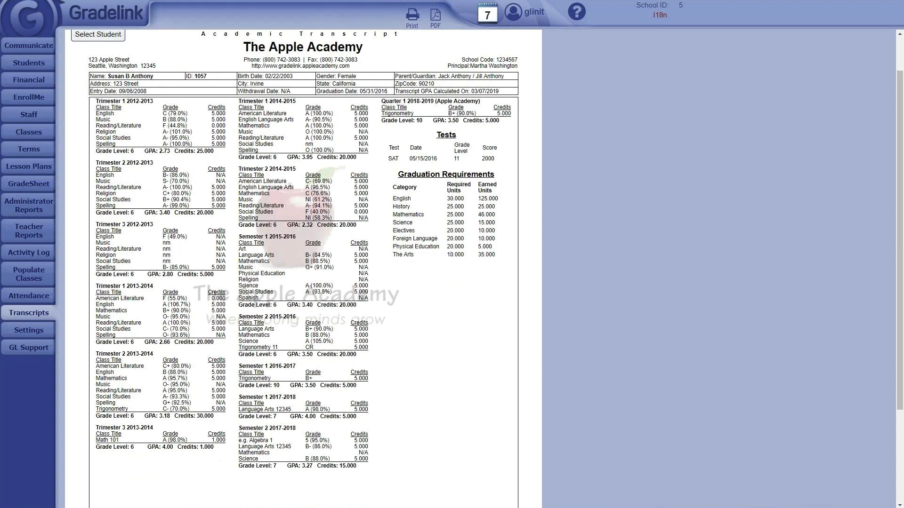
left_click_drag(95, 100, 500, 122)
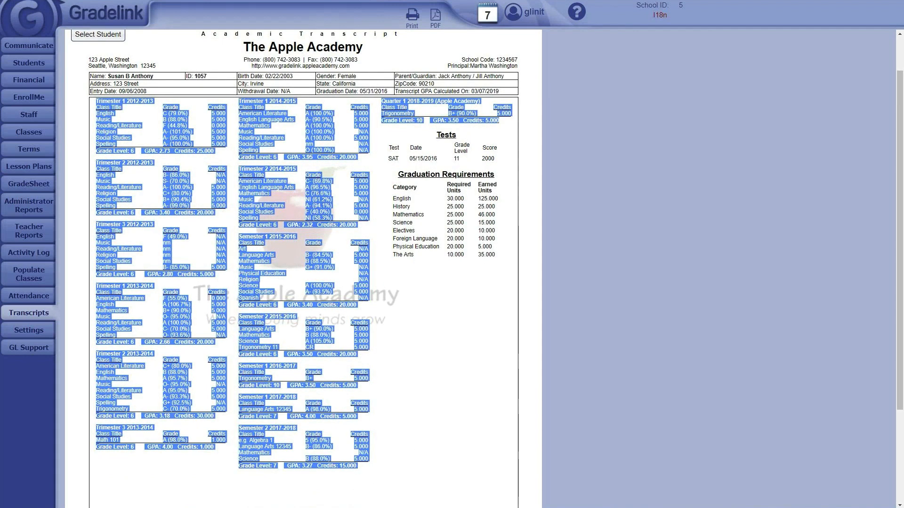
left_click(509, 162)
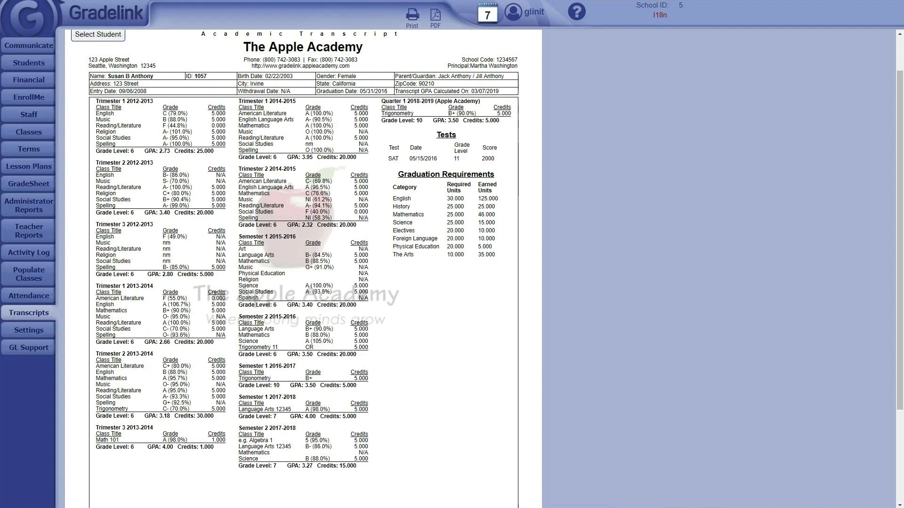
left_click(96, 17)
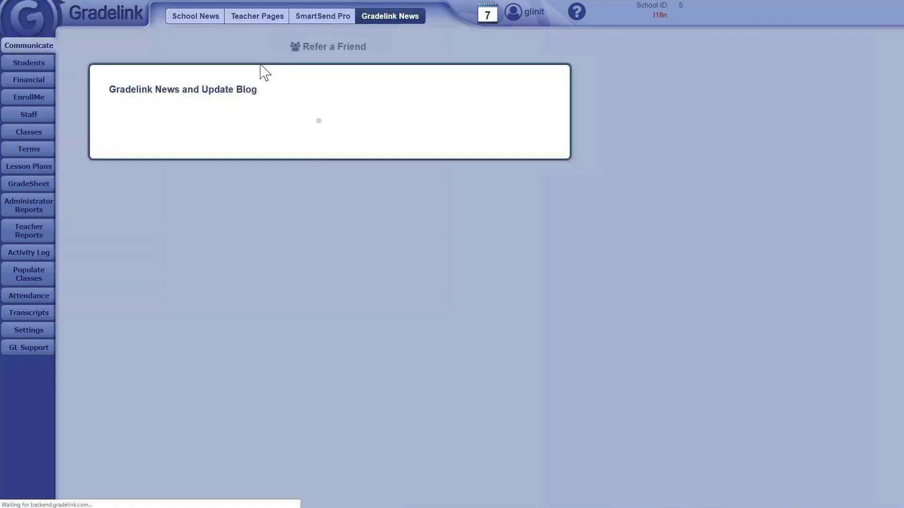